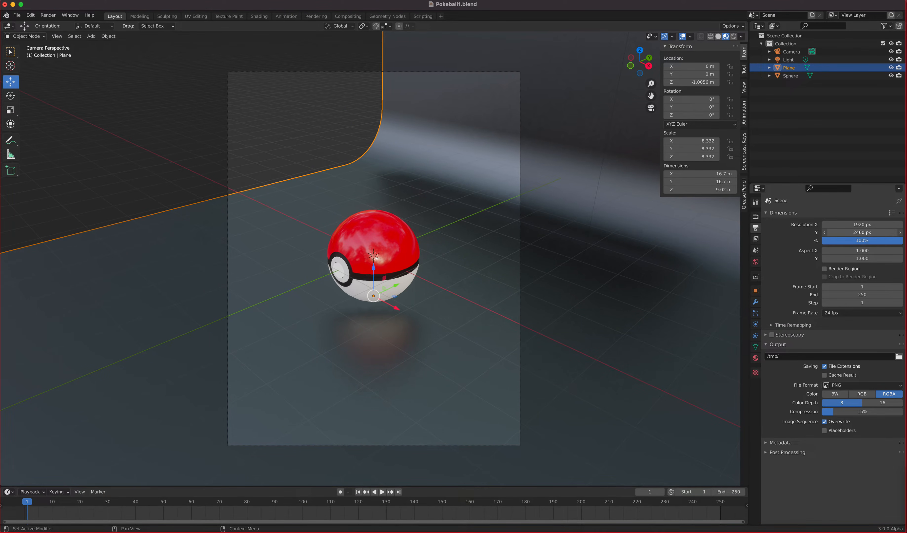
Step: Set the render resolution to 2000 px in X and 2400 px in Y
click(857, 225)
text(2000)
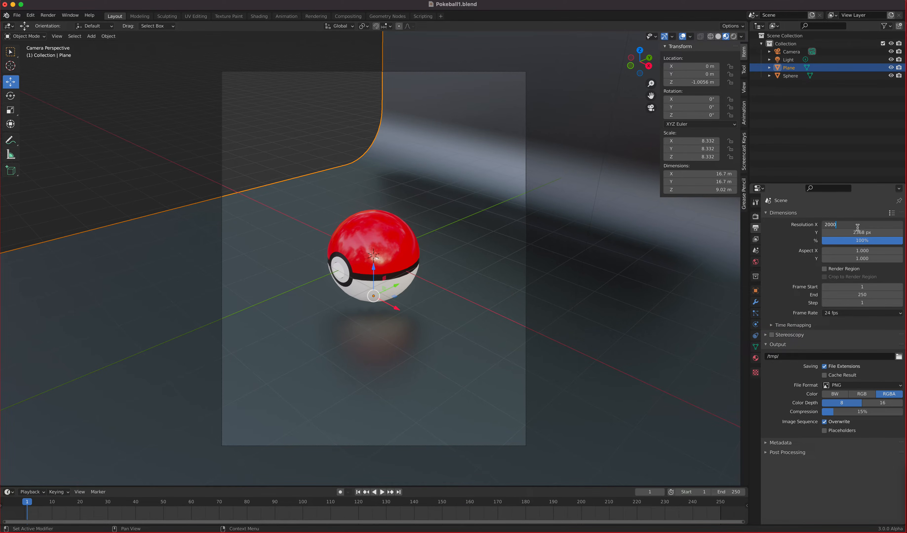
key(Return)
click(858, 233)
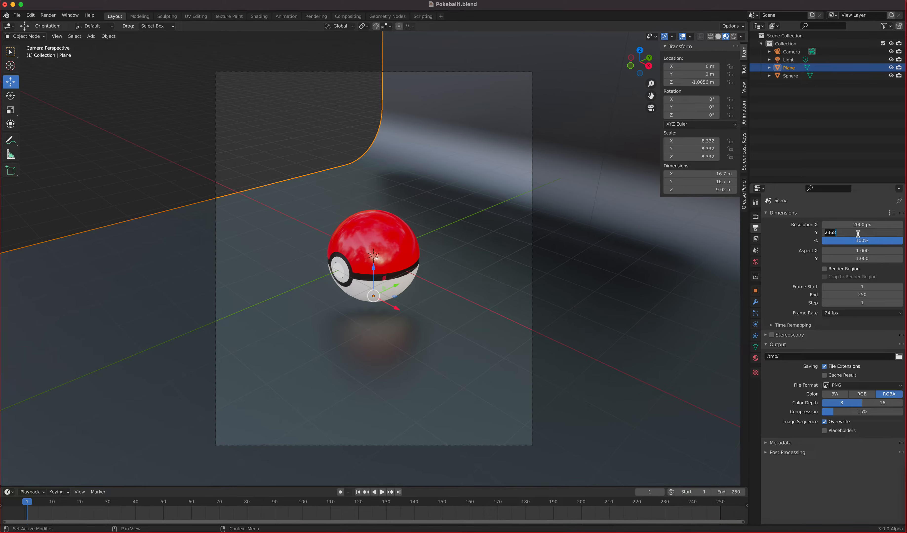
text(2400)
key(Return)
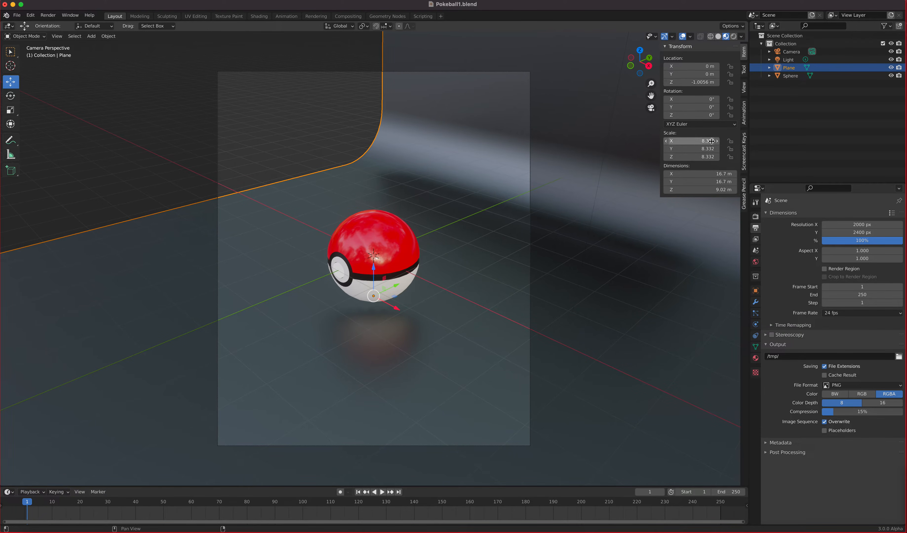
Step: Turn on the Screencast Keys overlay for the 3D viewport
key(n)
click(745, 150)
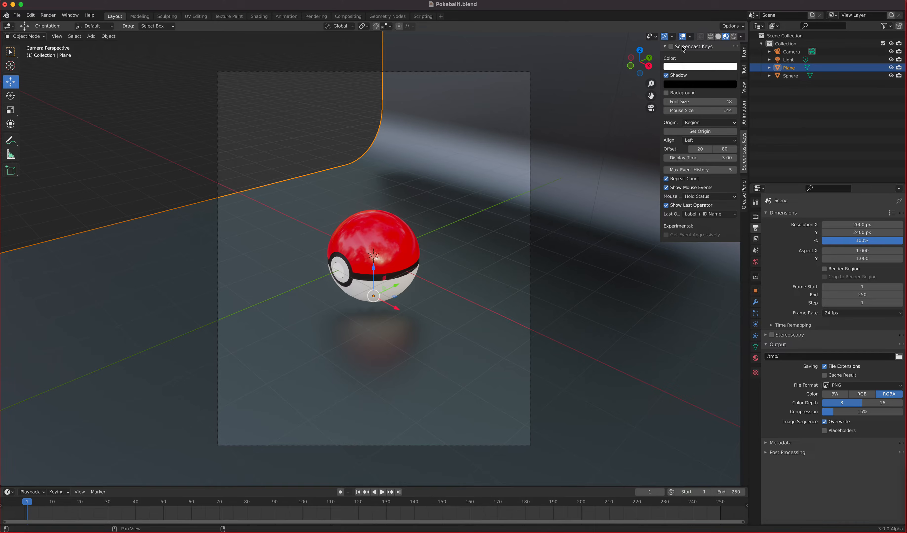
click(673, 47)
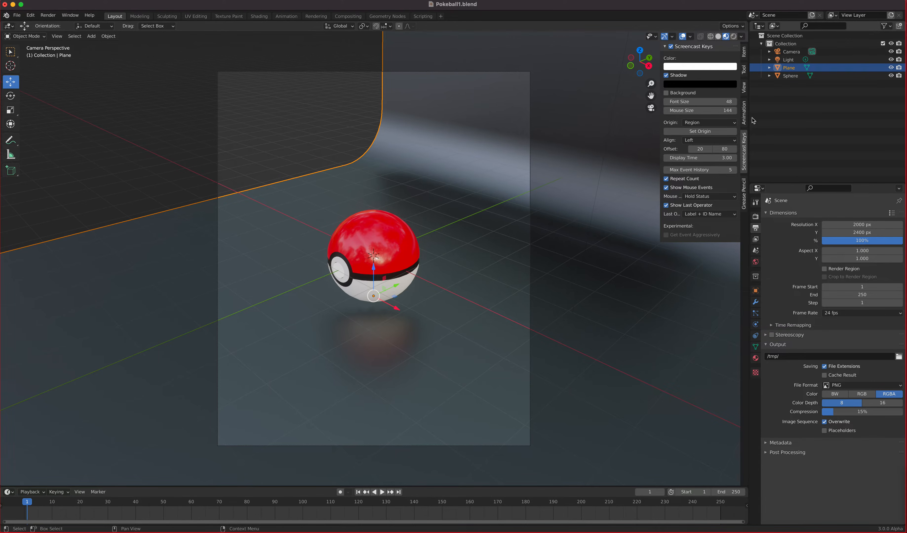
Step: Reframe the locked camera so it faces the Pokéball's front button straight on, with the ball low in the frame
click(744, 87)
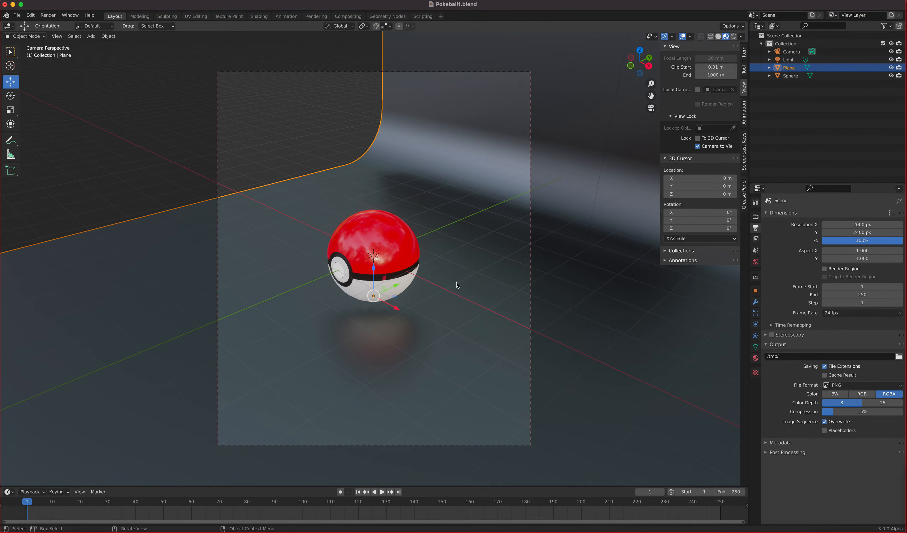
middle_drag(348, 346, 381, 372)
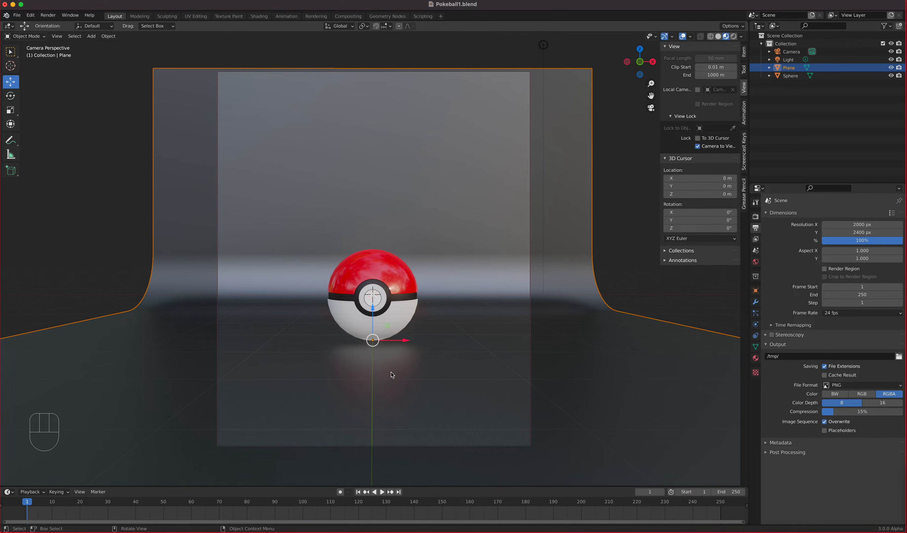
middle_drag(385, 379, 389, 436)
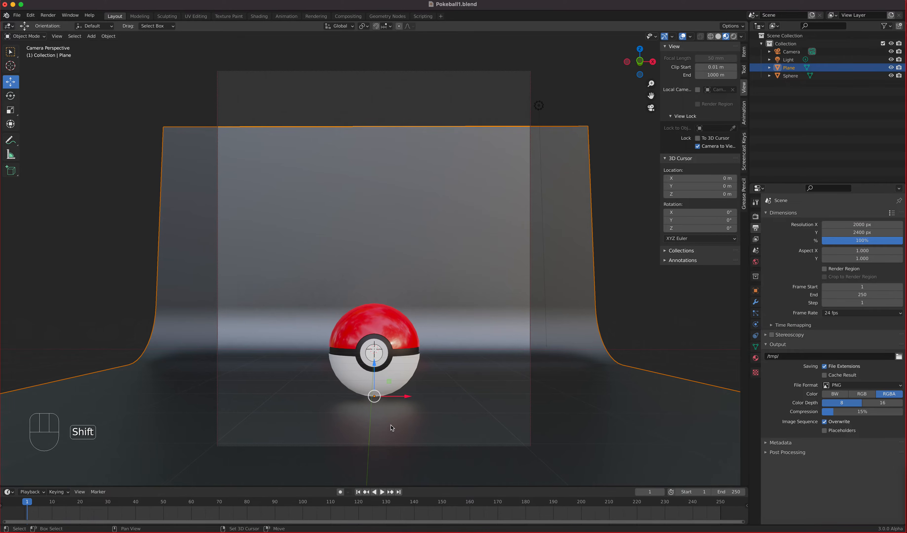
Step: Edit the backdrop plane's mesh and raise its top edge by about 3.38 m along Z, then return to Object Mode
click(546, 130)
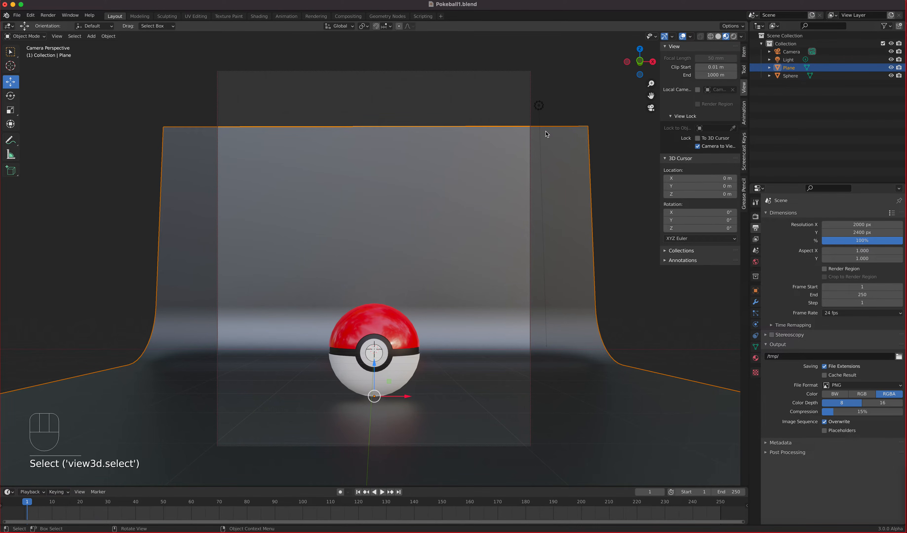
click(24, 35)
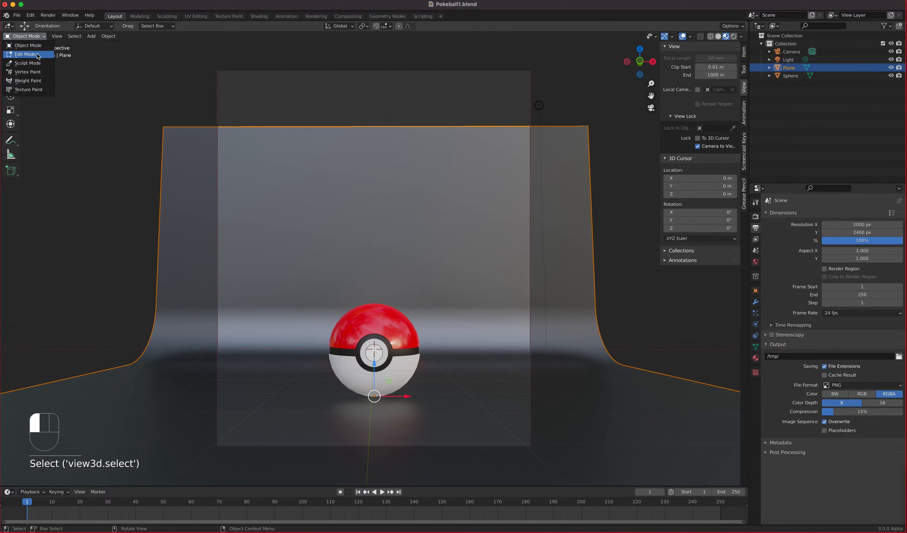
click(25, 55)
click(205, 127)
drag(377, 95, 364, 460)
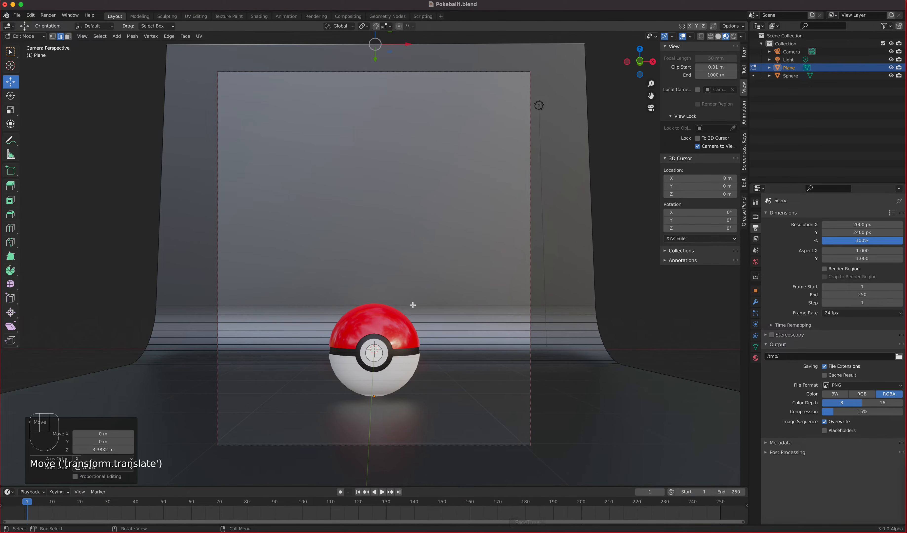
key(Tab)
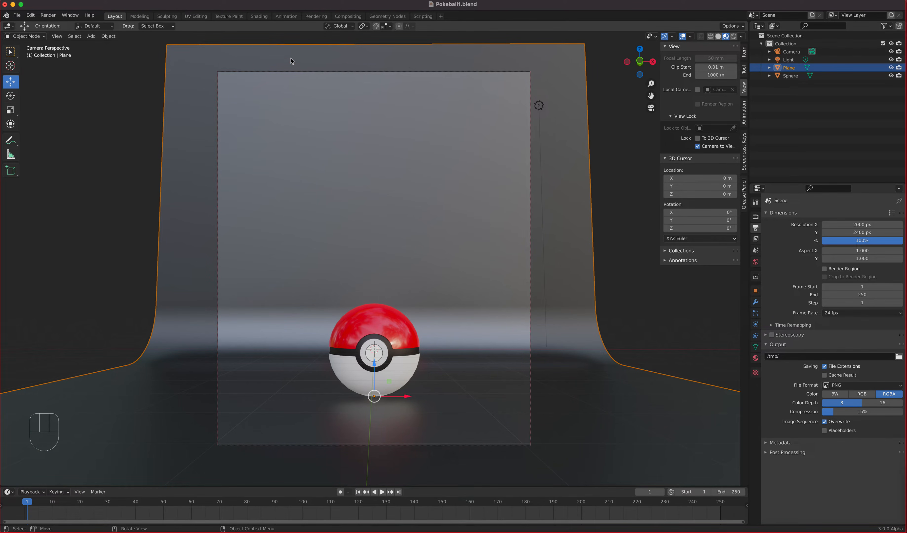
Step: Switch to the Animation workspace, use Material Preview shading in both viewports, and set the larger one to the front orthographic view
click(285, 19)
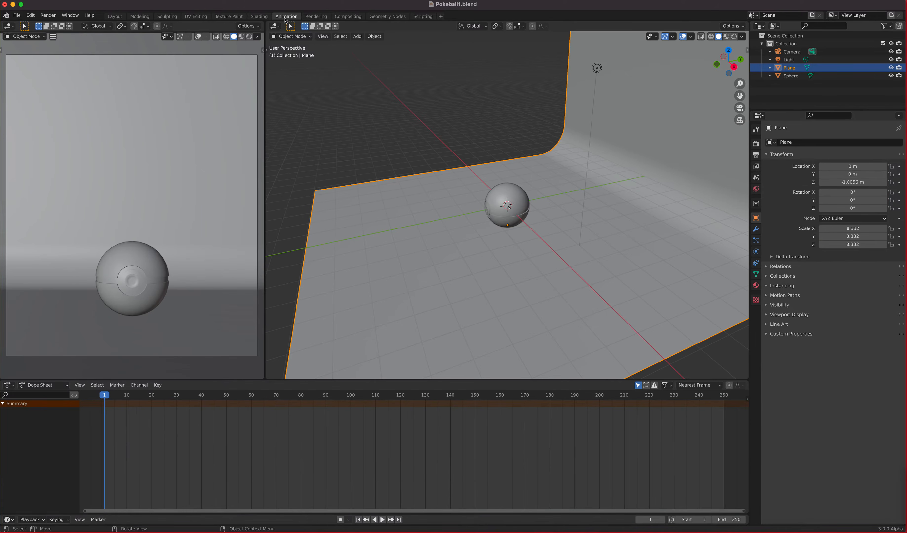
click(242, 36)
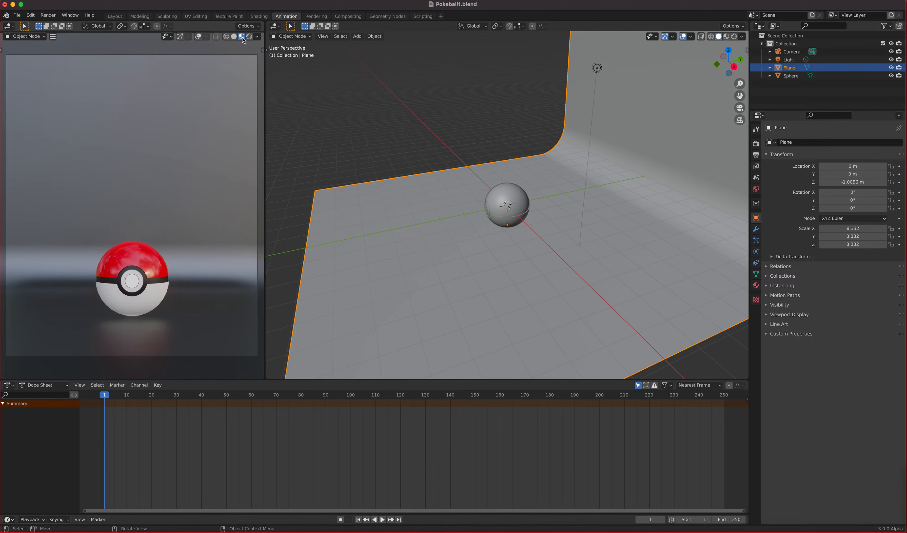
click(727, 37)
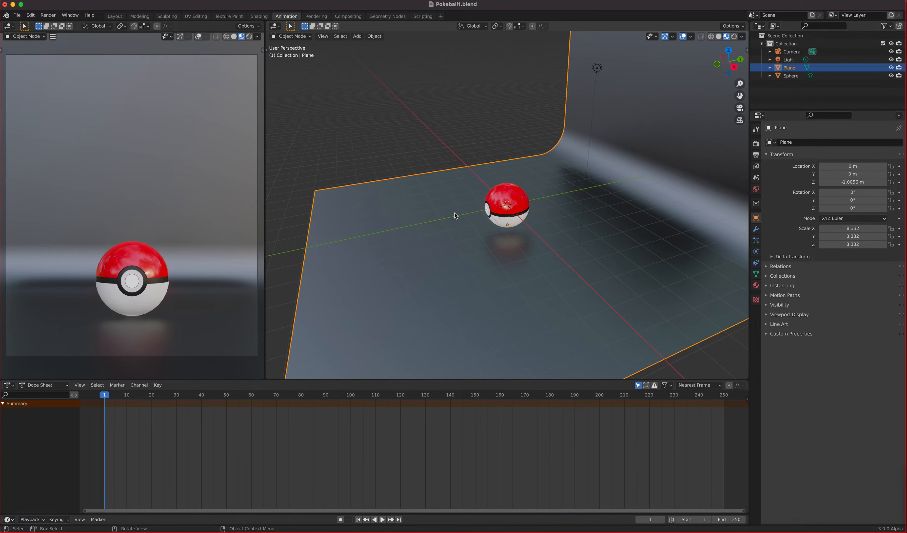
key(KP_1)
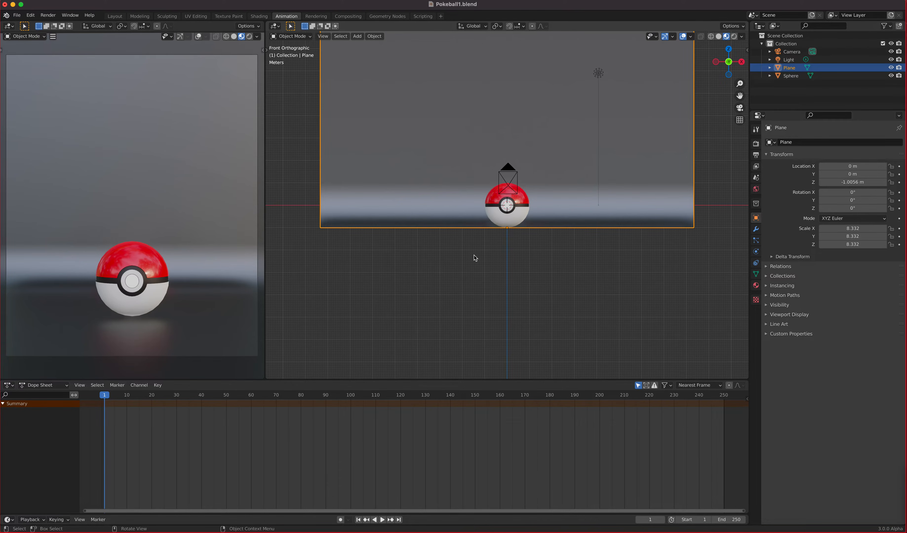
shift+scroll(520, 256, up, 5)
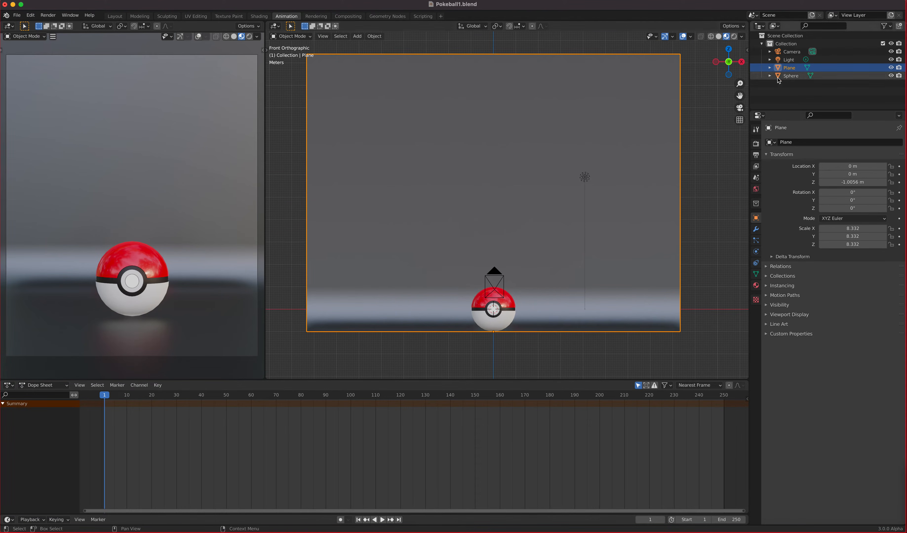
Step: Rename the Plane object to Floor
double_click(795, 68)
text(Fl)
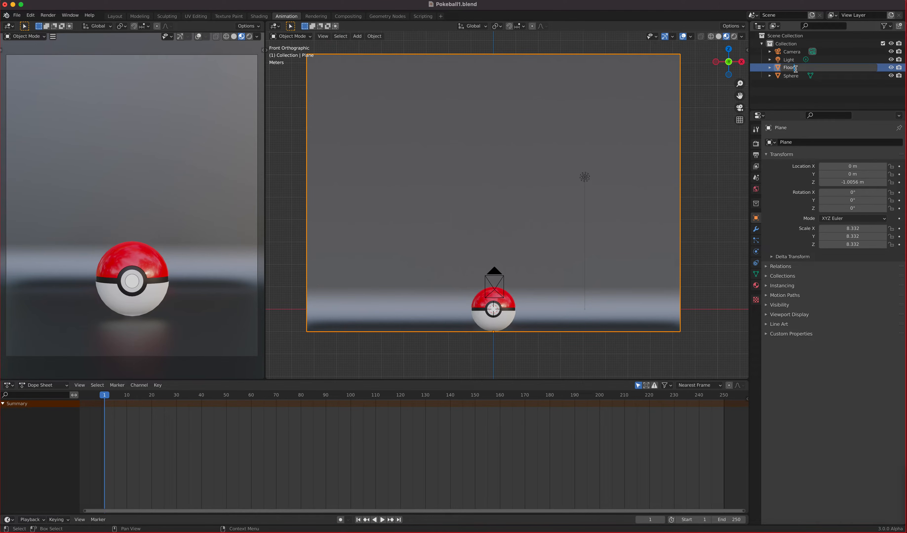
text(oor)
key(Return)
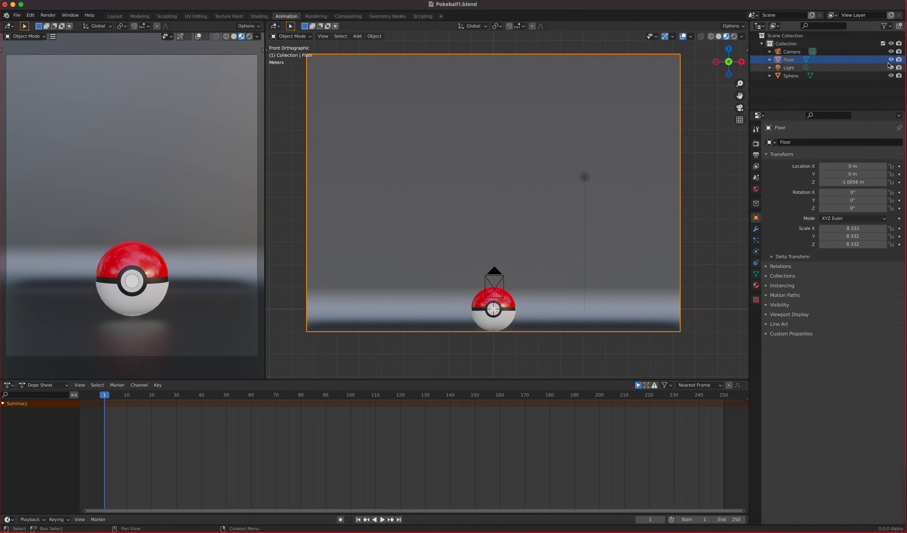
Step: Show the selectability toggles in the outliner to make Floor unselectable, and hide the Light and Camera in the viewport
click(890, 26)
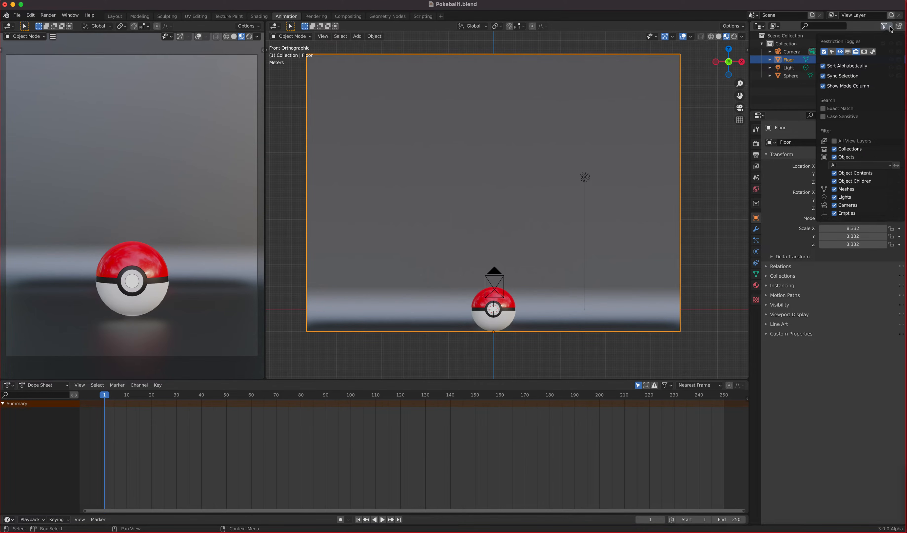
click(831, 52)
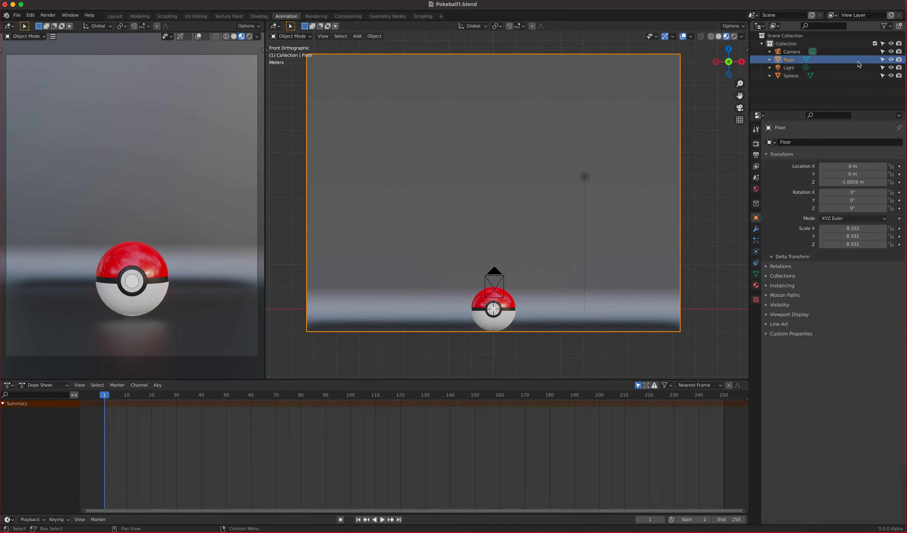
click(882, 59)
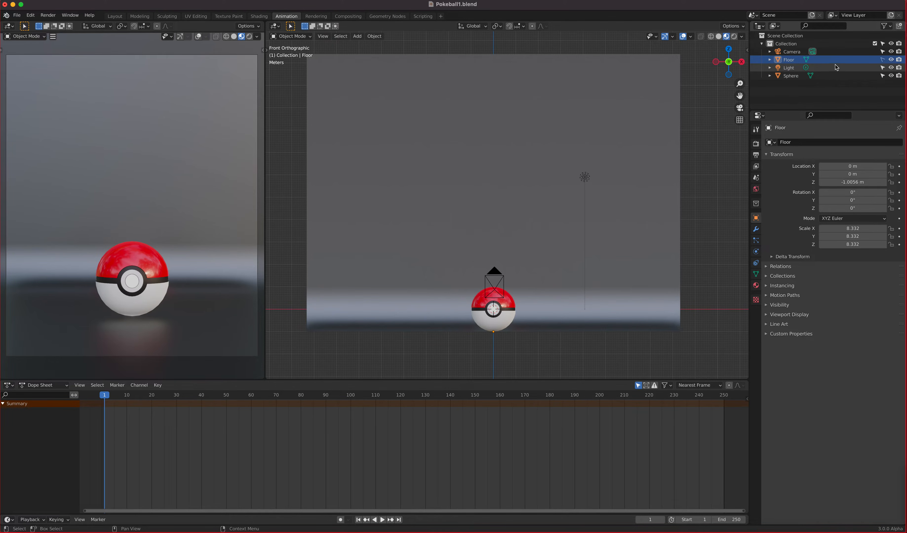
click(891, 67)
click(891, 52)
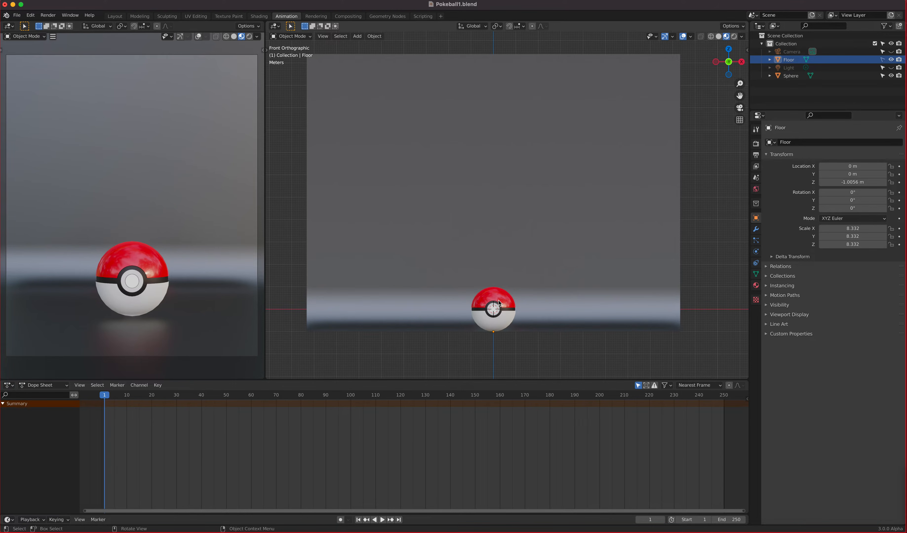
Step: Select the Pokéball sphere, activate the Move tool, and try raising the ball along Z
click(508, 302)
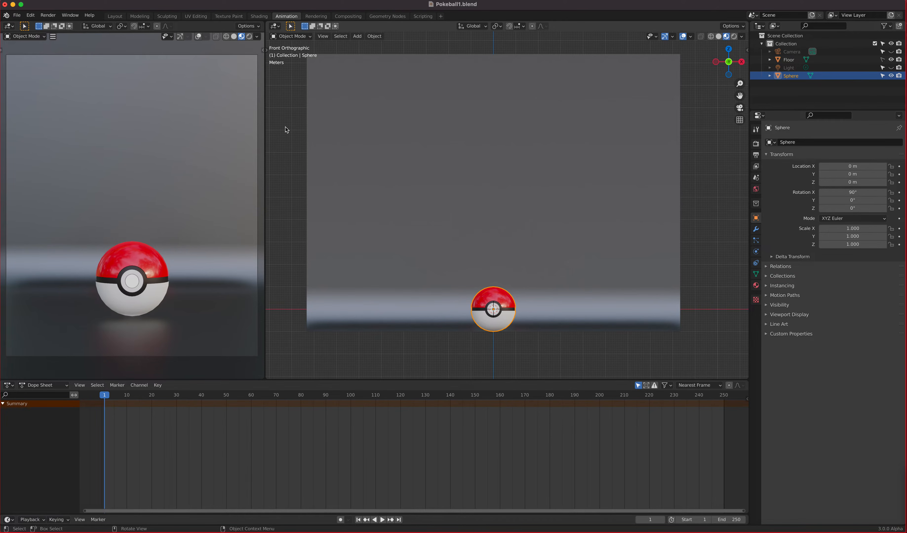
key(t)
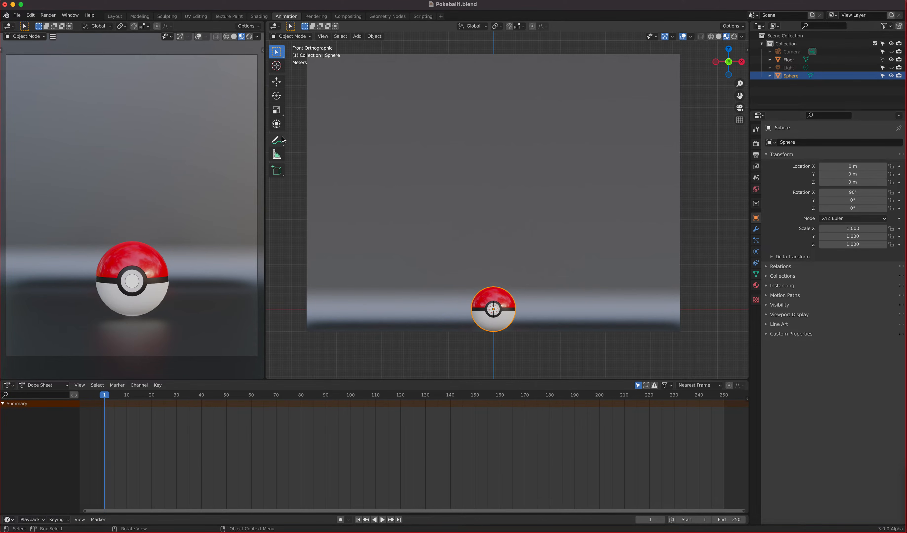
click(277, 82)
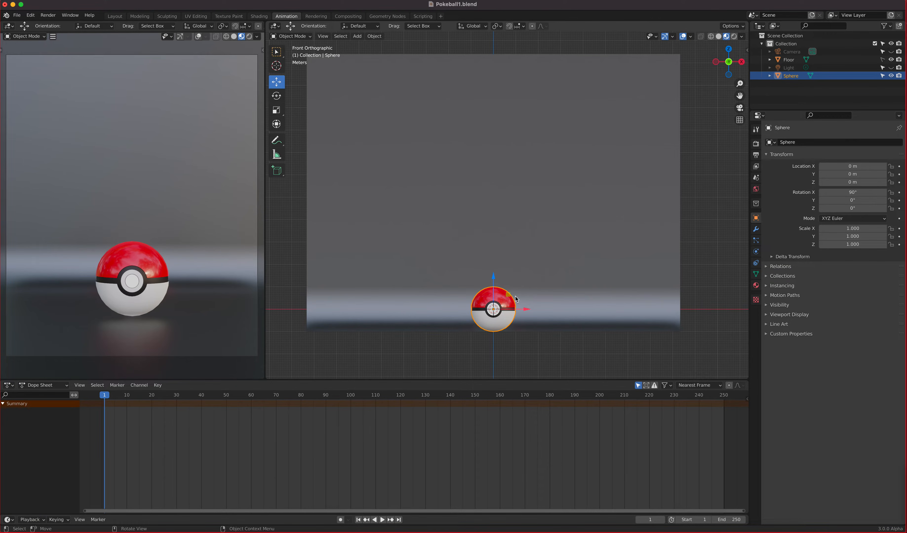
drag(497, 281, 467, 251)
right_click(467, 251)
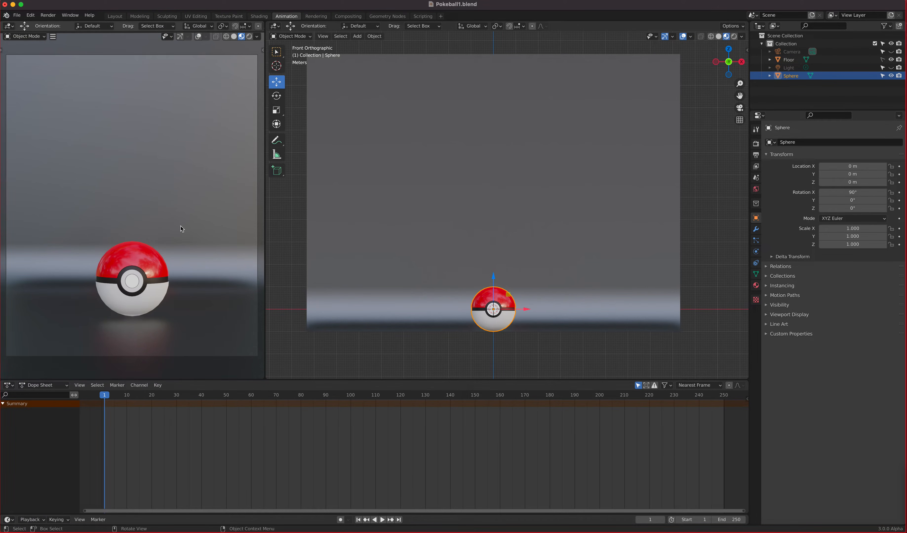
Step: Lock the camera to the view in the camera viewport and pull it back, placing the Pokéball smaller and lower in the frame
scroll(146, 259, down, 2)
scroll(147, 261, up, 1)
key(n)
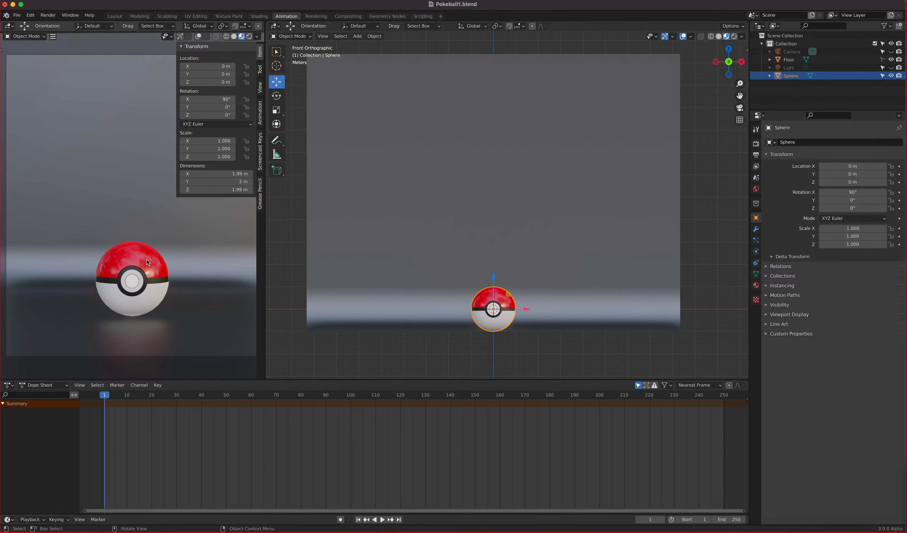
click(260, 87)
click(214, 146)
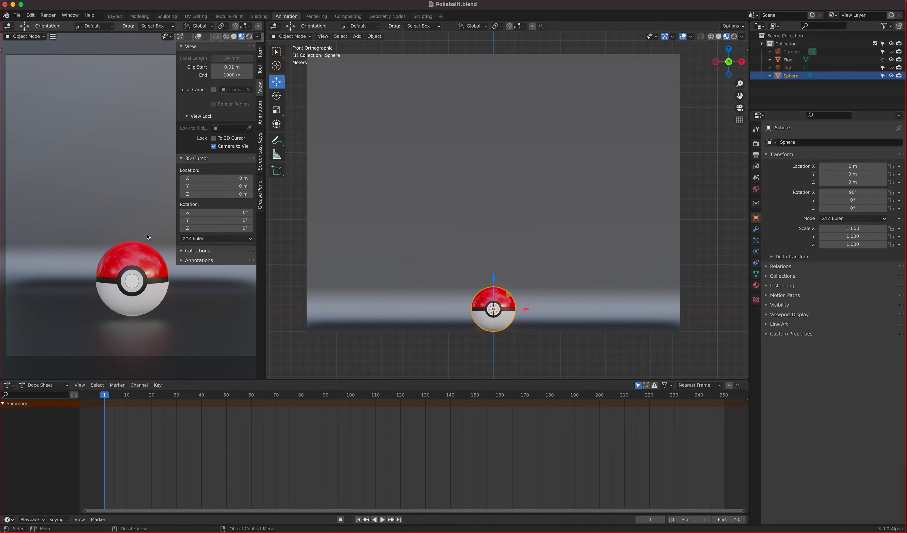
key(n)
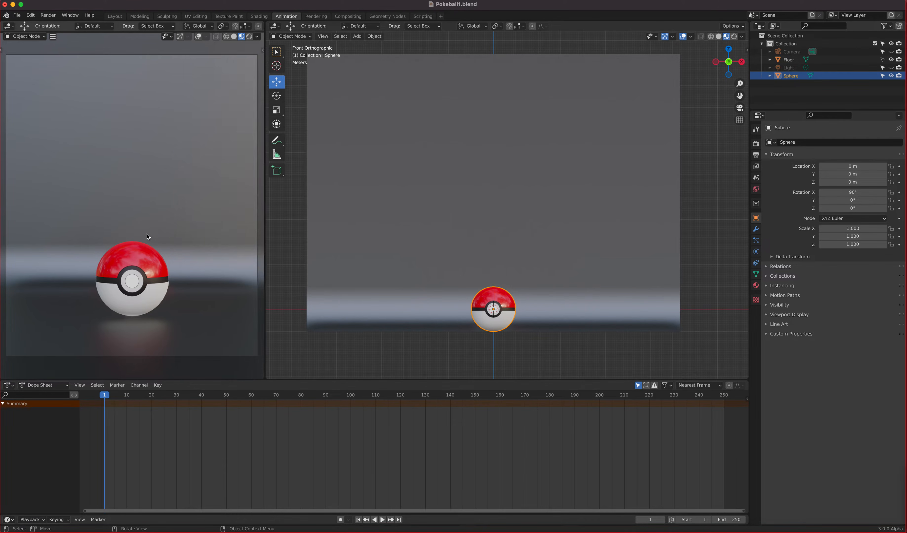
scroll(147, 236, down, 2)
shift+middle_drag(147, 236, 146, 268)
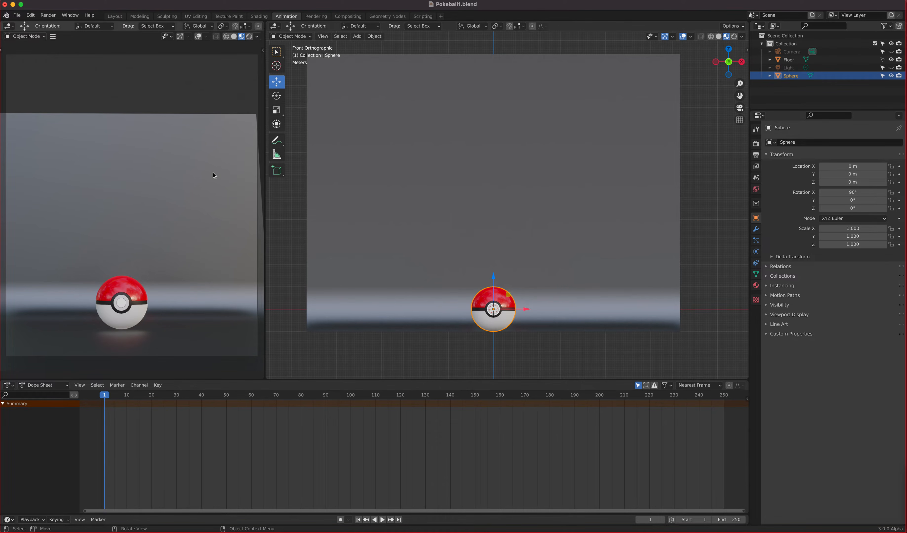
Step: Make Floor selectable again and open its mesh in Edit Mode
click(882, 59)
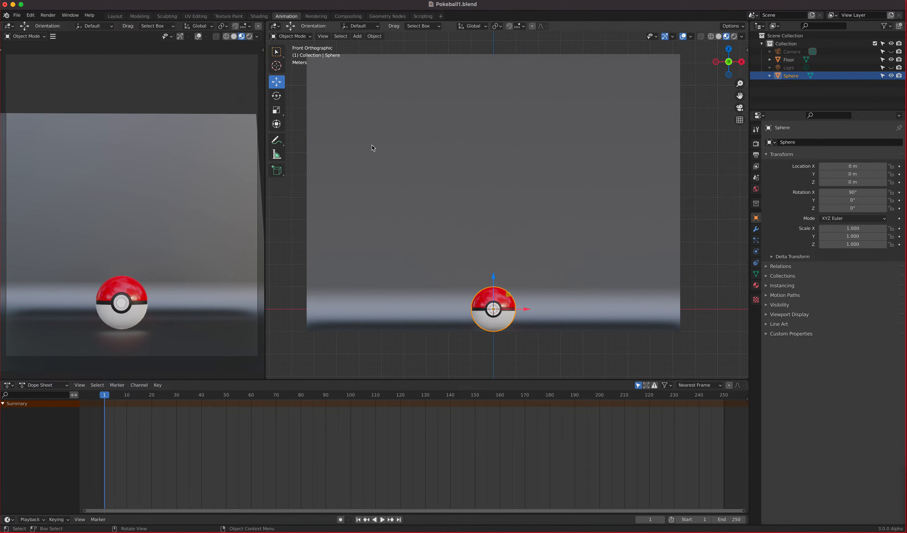
key(Tab)
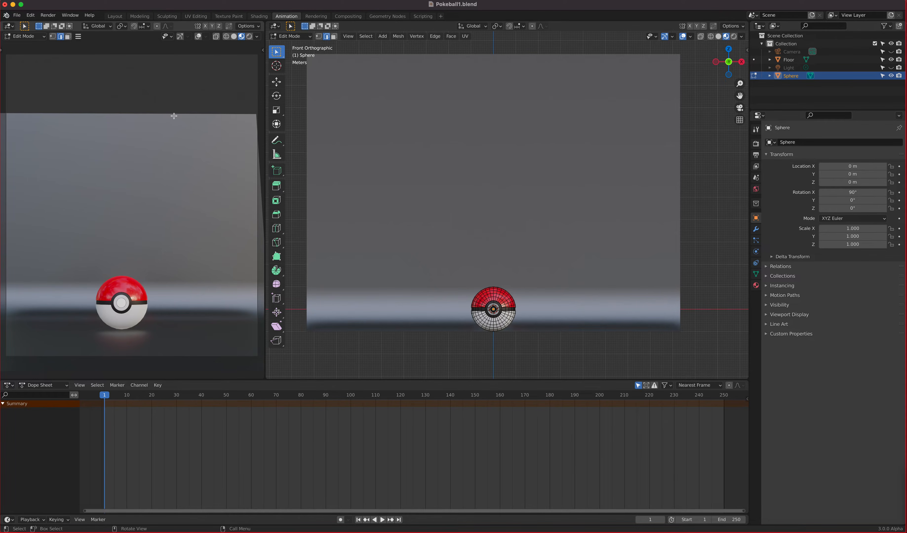
key(Tab)
key(Tab)
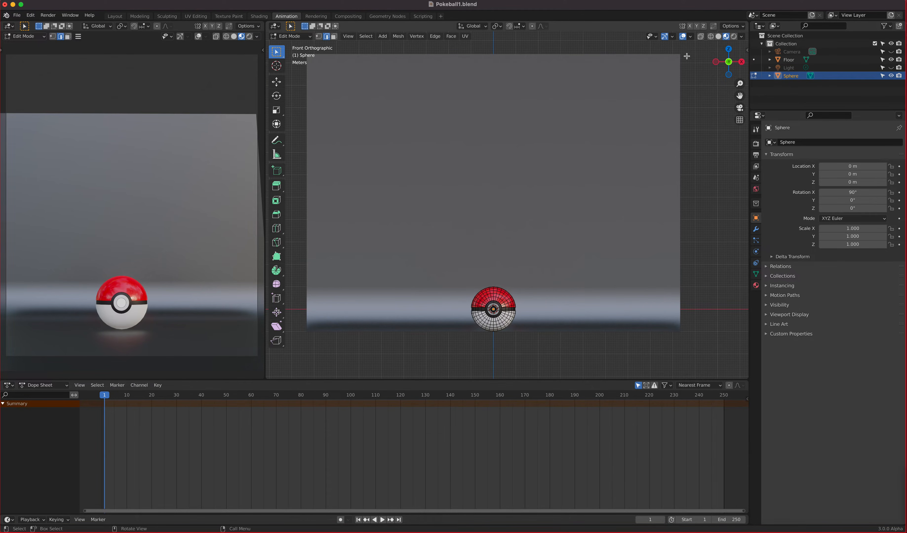
key(Tab)
click(669, 181)
key(Tab)
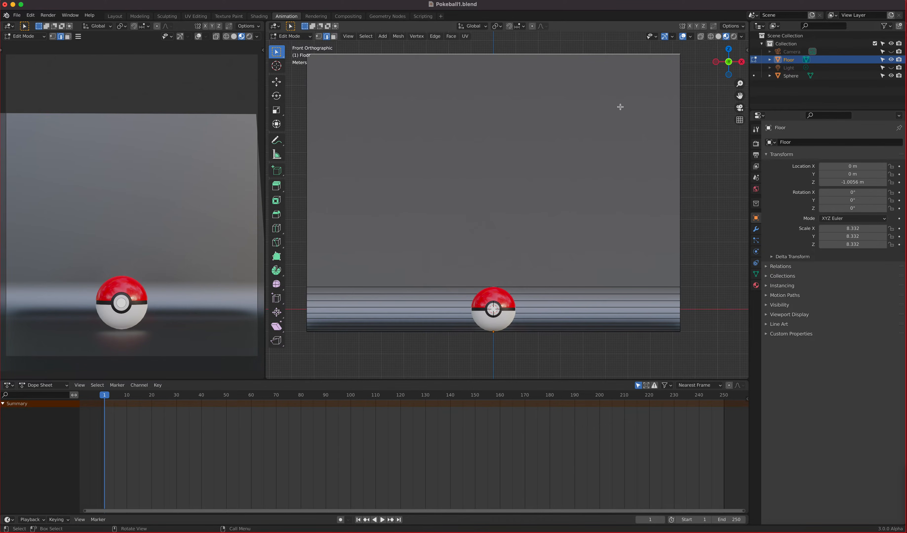
Step: Raise the top edge of the Floor backdrop along Z to make the wall taller, and return to Object Mode
scroll(538, 162, up, 2)
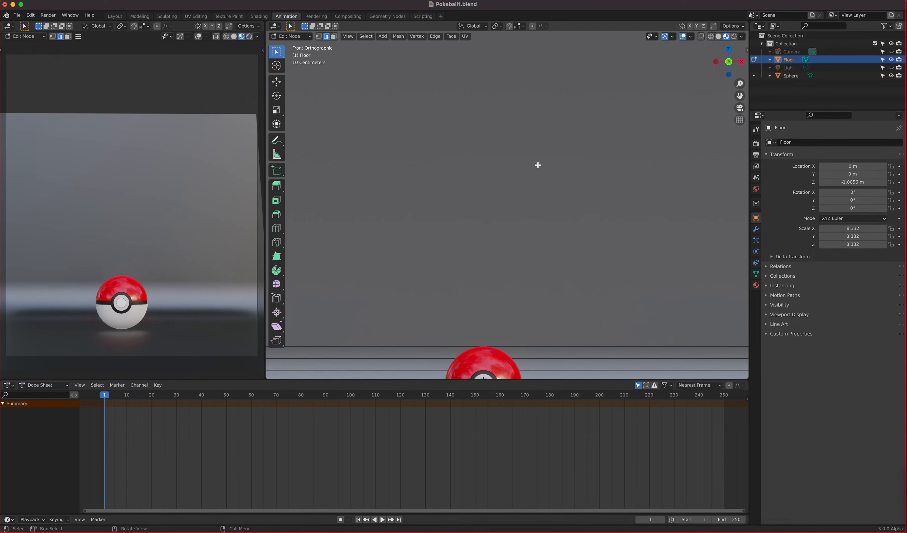
scroll(539, 163, down, 5)
click(276, 81)
drag(500, 88, 510, 350)
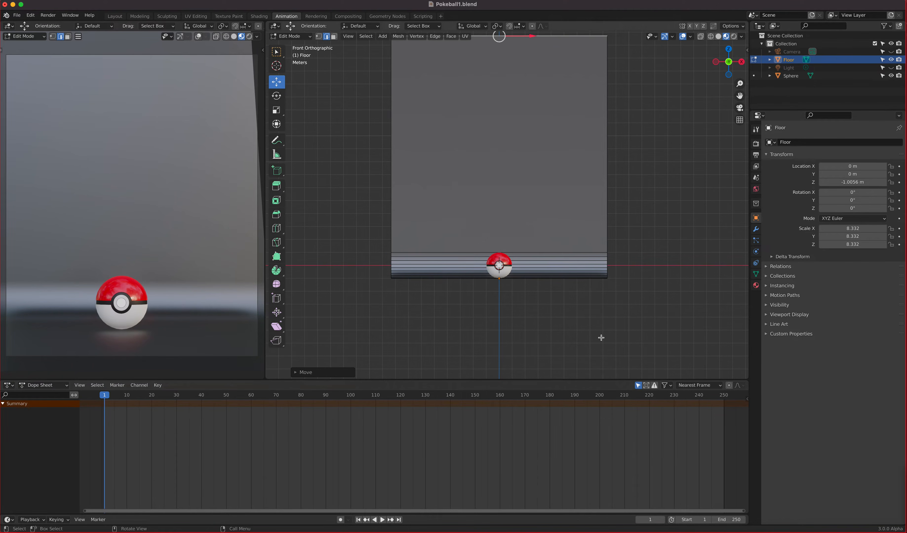
key(Tab)
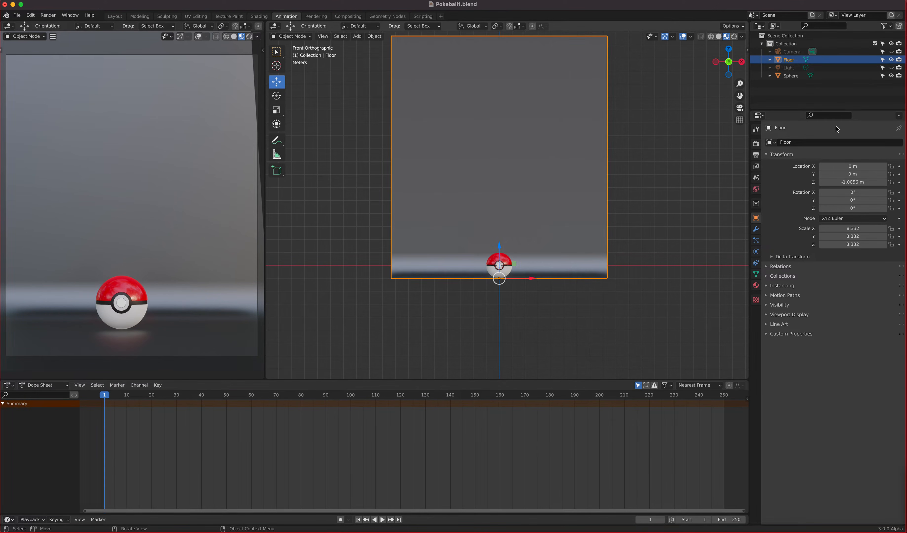
Step: Make Floor unselectable in the outliner again and select the Pokéball sphere
click(882, 59)
scroll(608, 223, up, 5)
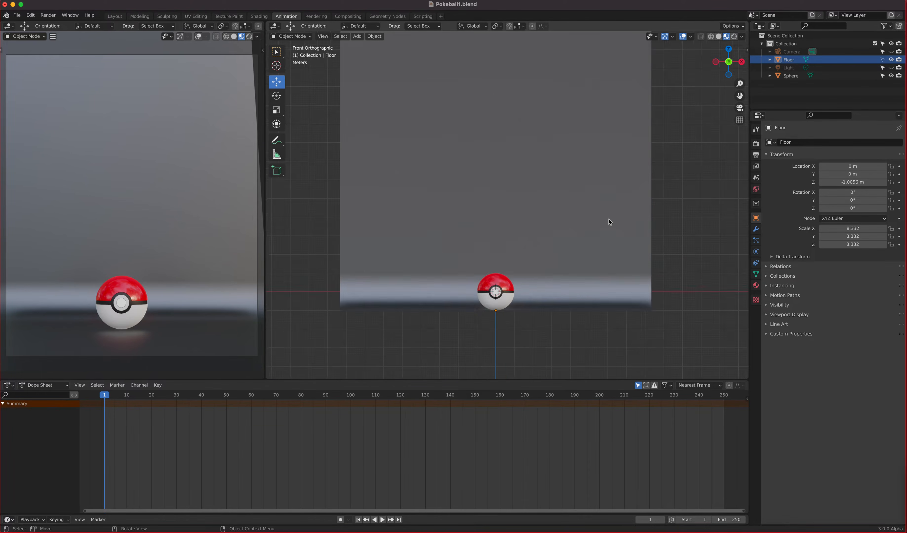
click(501, 342)
shift+middle_drag(591, 324, 599, 281)
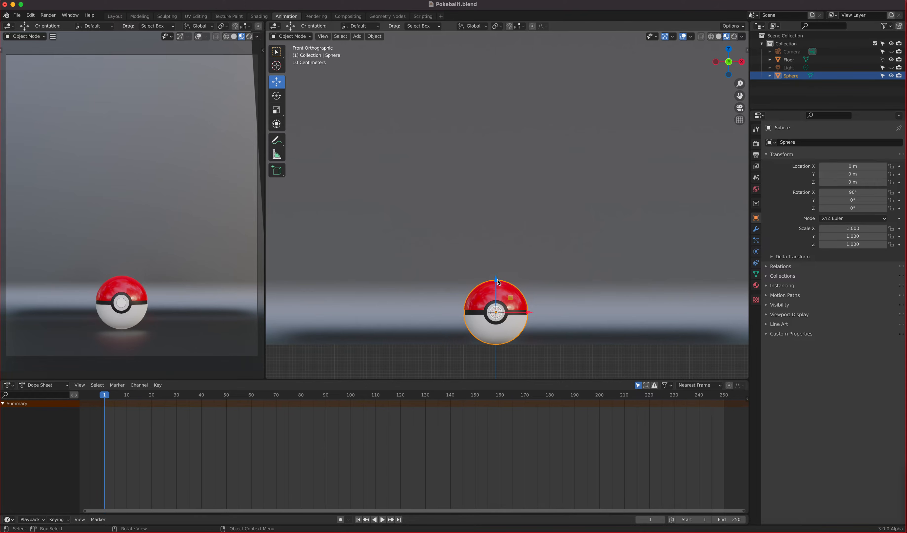
Step: Try raising the Pokéball along Z, and try the Scale tool on it about its centre origin
drag(497, 281, 494, 136)
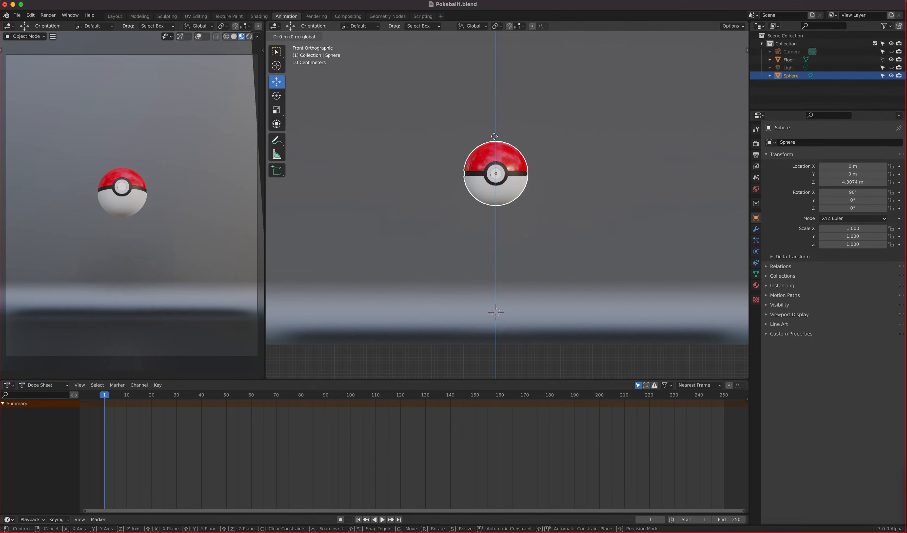
right_click(494, 136)
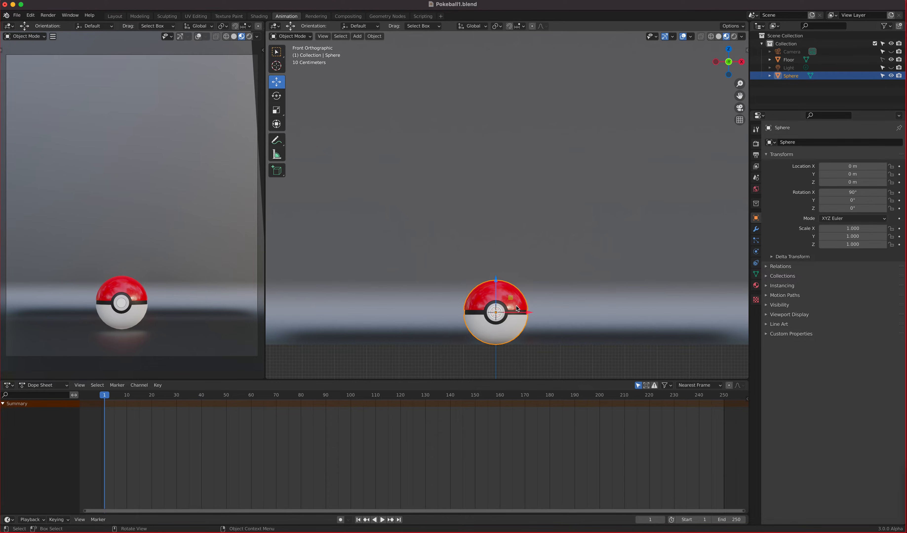
click(278, 114)
scroll(577, 291, up, 2)
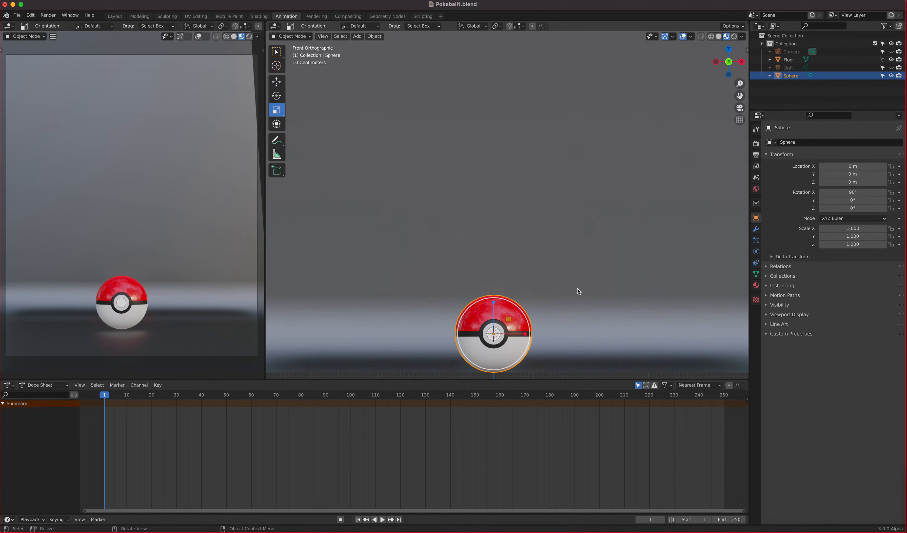
shift+middle_drag(579, 330, 600, 142)
scroll(583, 172, up, 1)
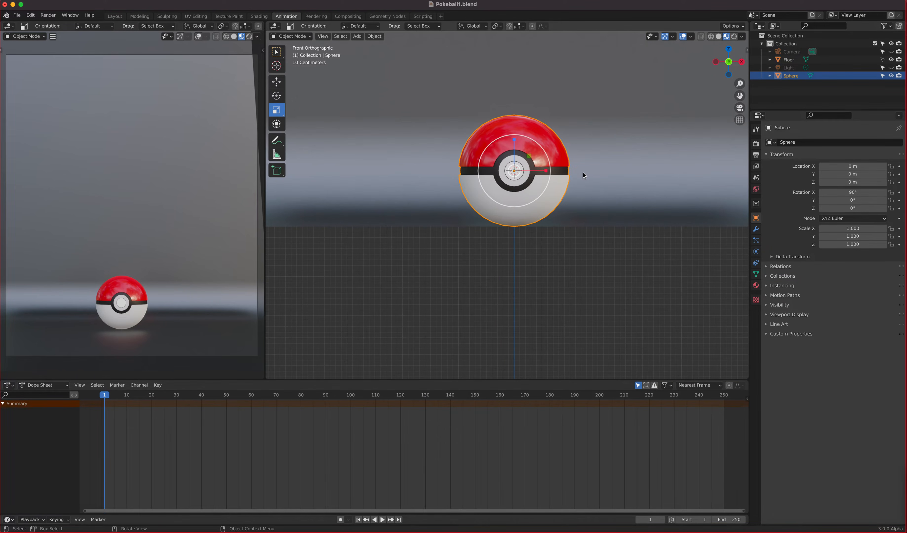
mouse_move(530, 152)
mouse_down()
mouse_move(516, 143)
mouse_move(517, 159)
mouse_move(517, 138)
mouse_move(516, 165)
mouse_move(516, 142)
mouse_up()
scroll(530, 163, up, 1)
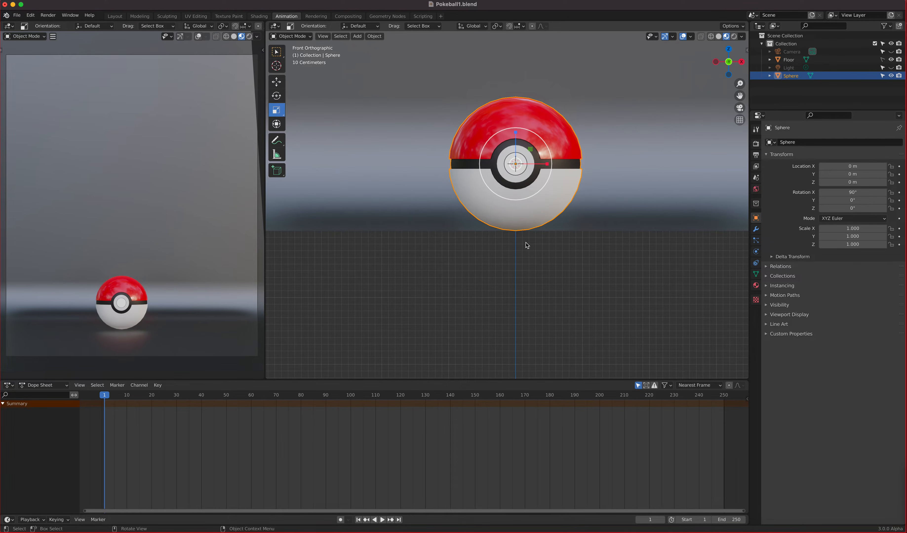
Step: Try rotating the Pokéball about its centre, and try squashing it along Z to a scale of about 0.49
click(276, 96)
drag(527, 136, 545, 147)
right_click(544, 147)
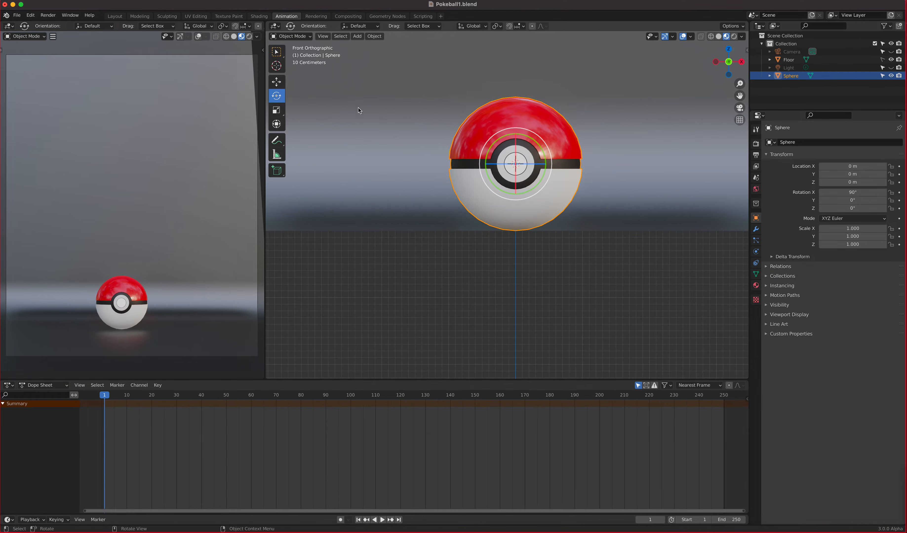
click(276, 110)
drag(515, 133, 515, 148)
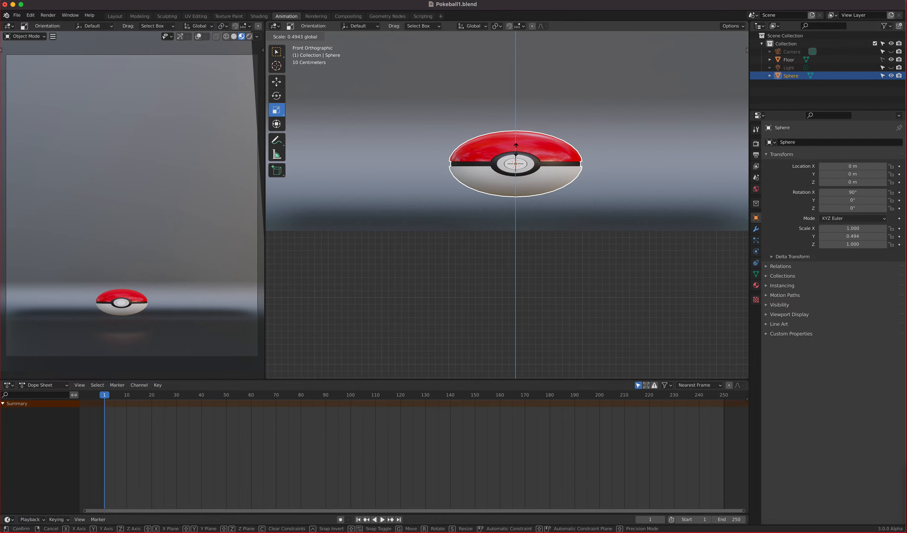
right_click(516, 150)
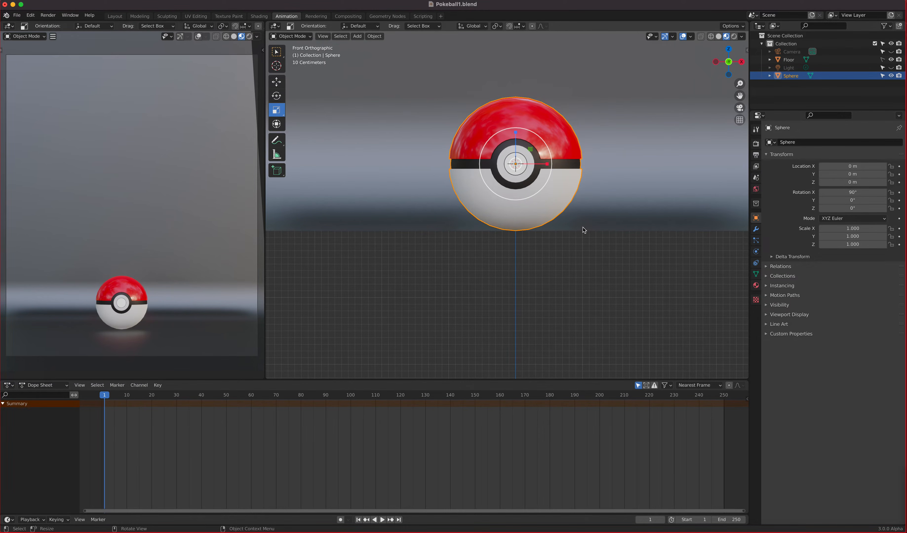
Step: Open the Pokéball mesh in Edit Mode, switch to vertex selection, and select its bottommost vertex
click(286, 37)
click(301, 56)
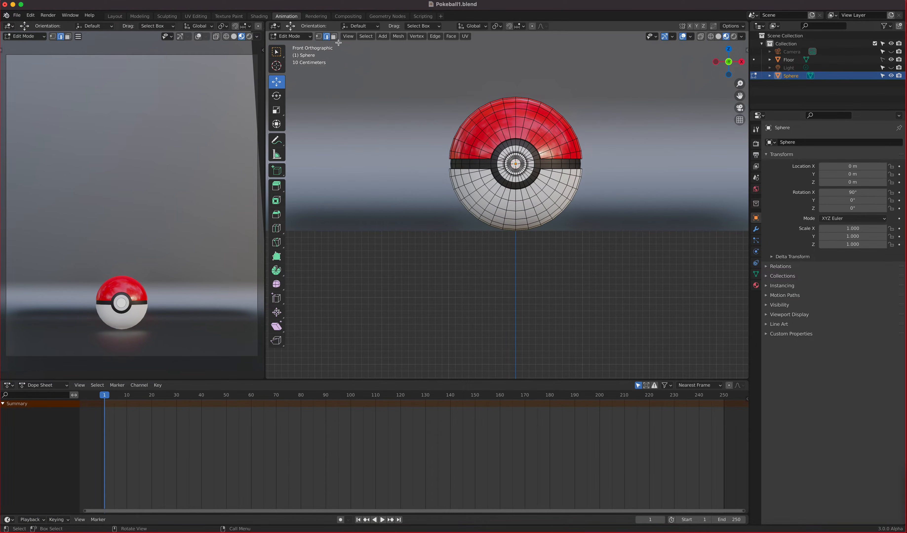
click(319, 37)
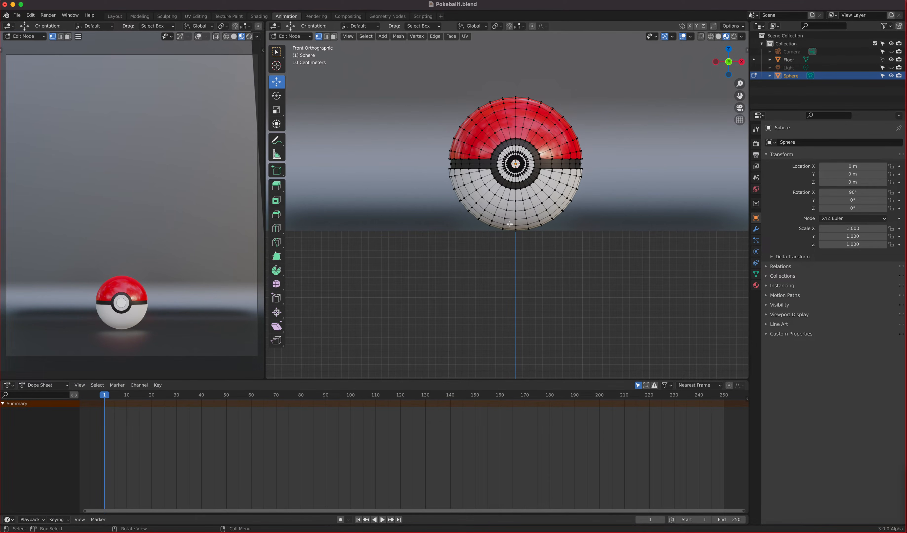
click(516, 231)
scroll(542, 273, up, 3)
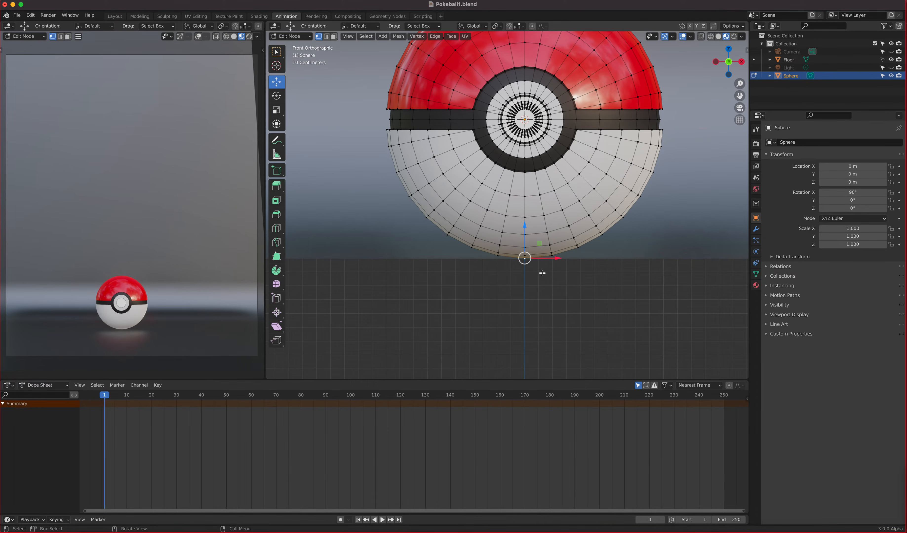
scroll(542, 273, up, 2)
middle_drag(542, 273, 523, 258)
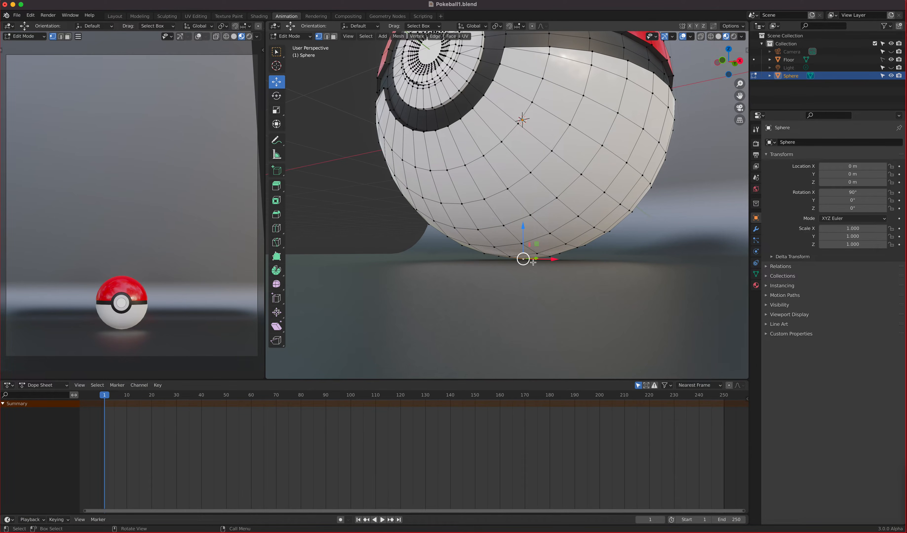
key(KP_1)
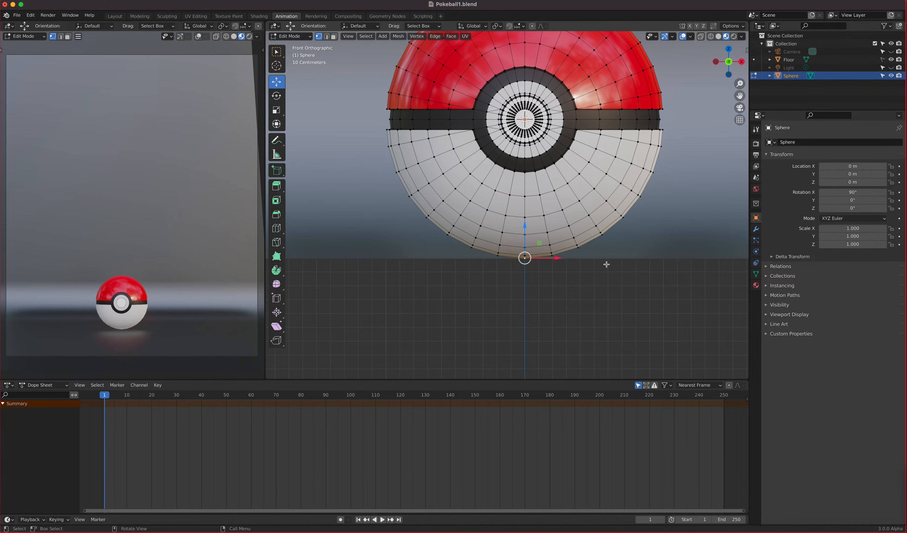
shift+middle_drag(586, 203, 569, 247)
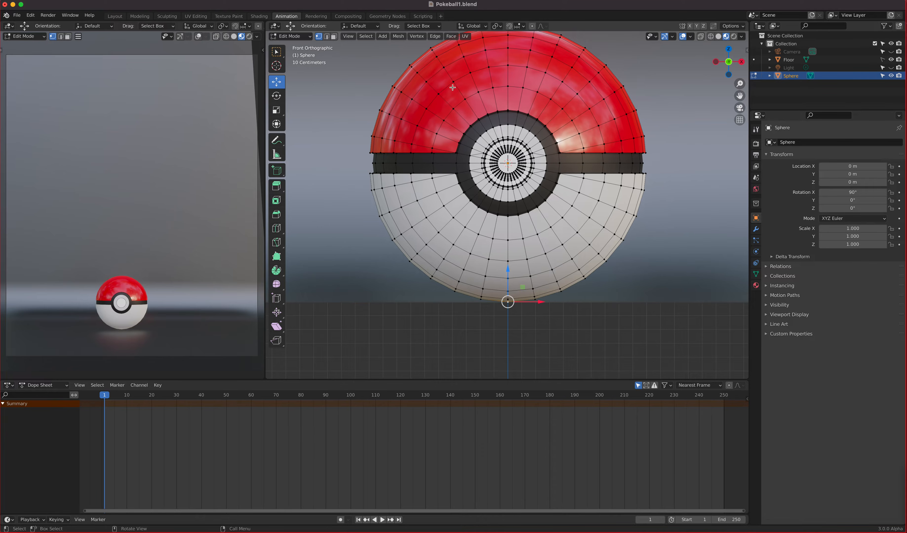
Step: Snap the 3D cursor to the selected bottom vertex and return to Object Mode
click(399, 36)
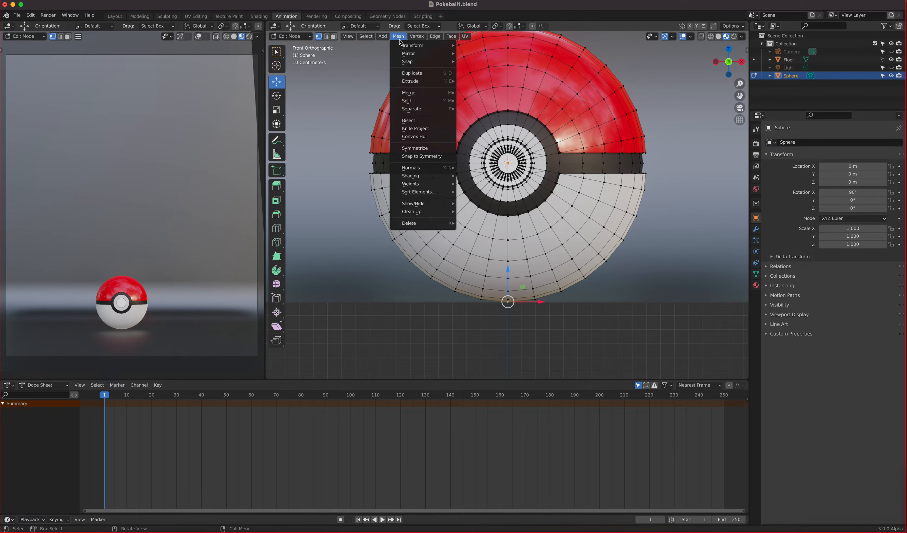
mouse_move(407, 63)
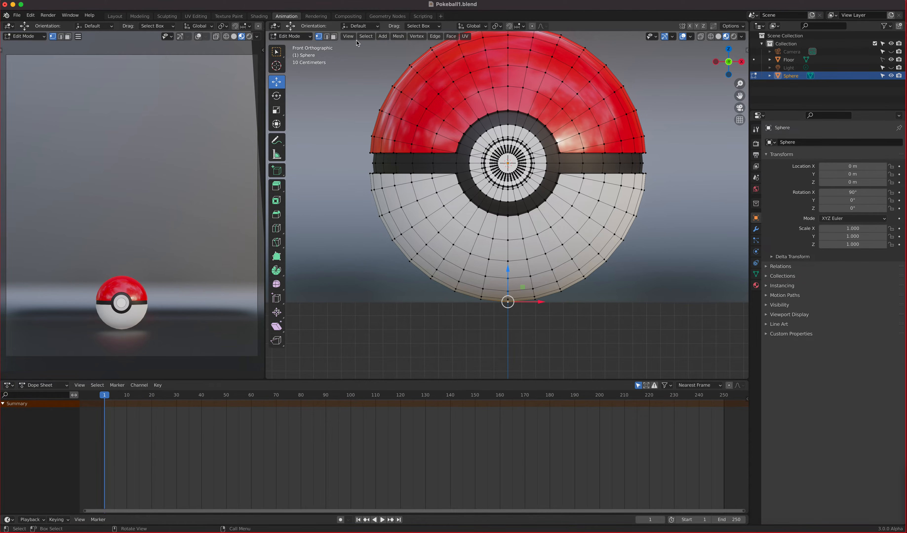
click(398, 35)
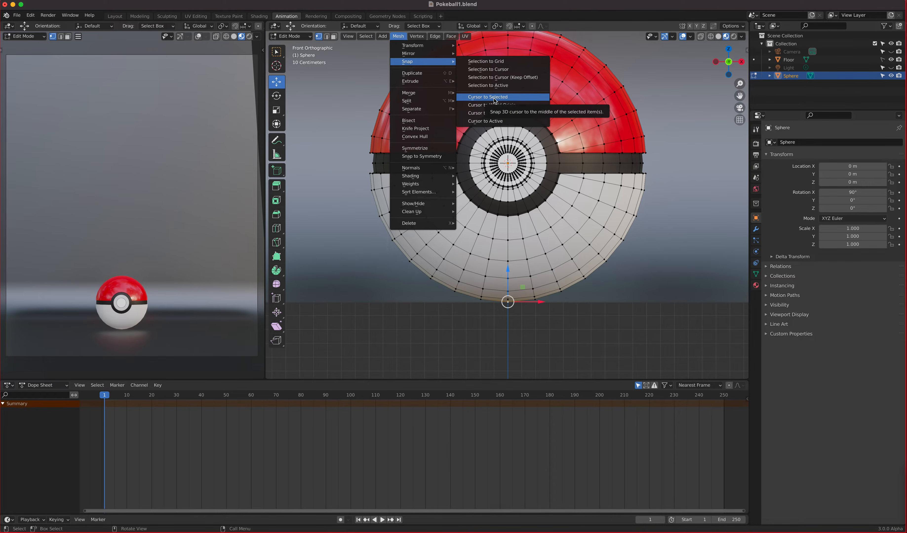
click(494, 97)
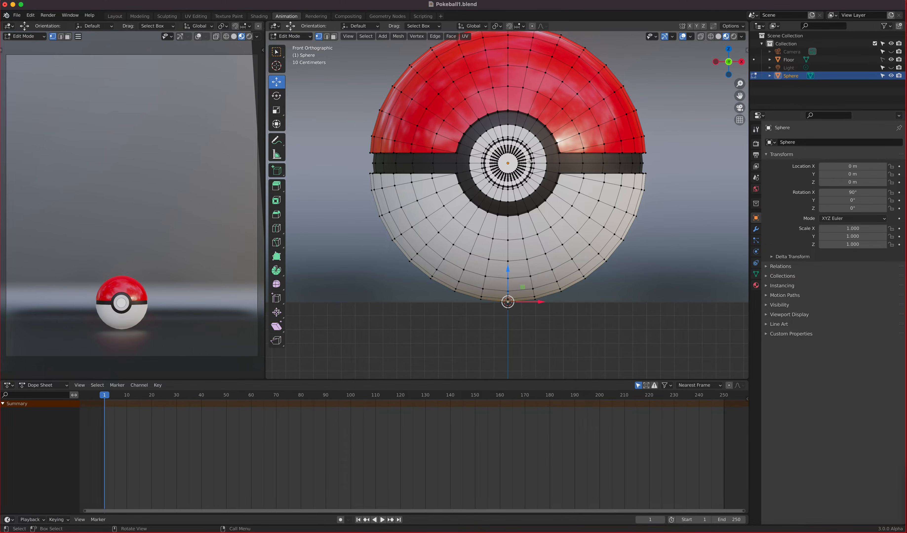
key(Tab)
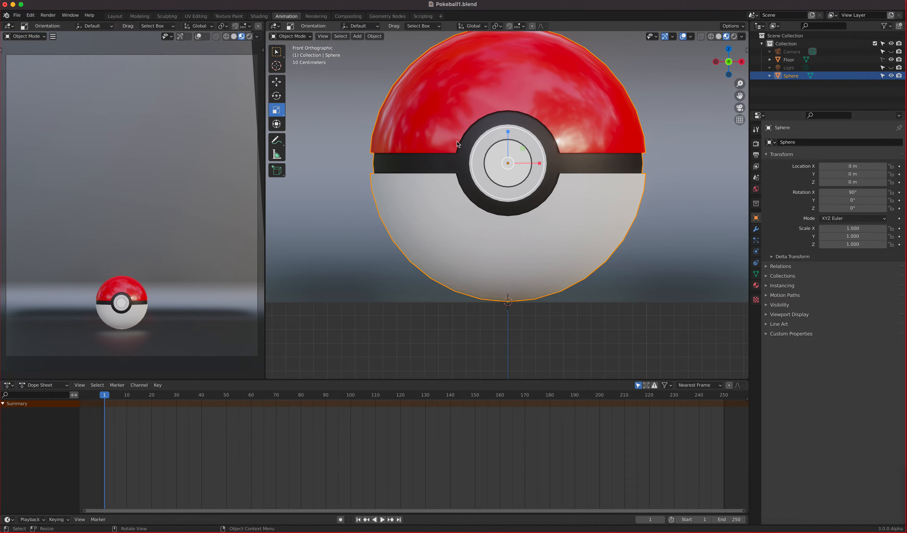
Step: Set the Pokéball's origin to the 3D cursor at the bottom of the ball
click(380, 39)
mouse_move(383, 54)
click(376, 36)
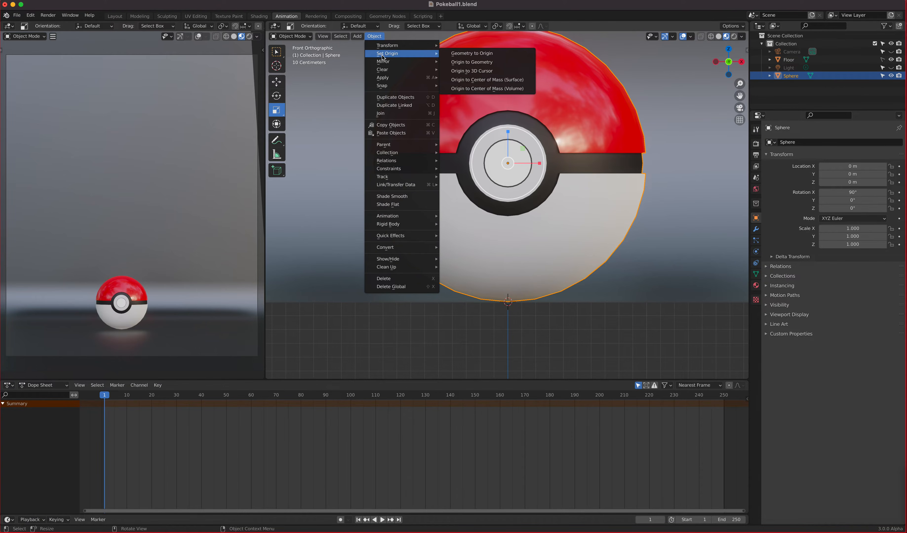
click(502, 71)
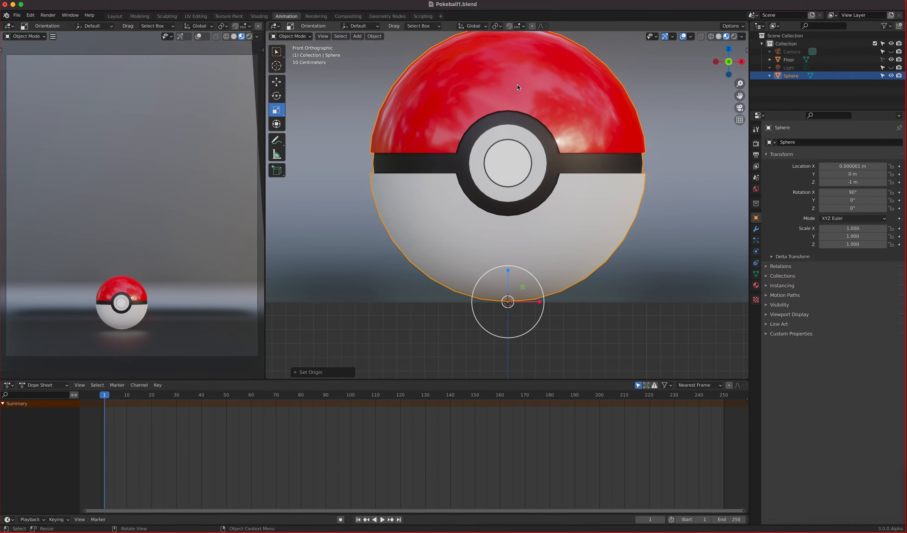
Step: Try squashing the Pokéball along Z from its bottom origin
mouse_move(508, 273)
mouse_down()
mouse_move(506, 285)
mouse_move(505, 266)
mouse_move(505, 290)
mouse_up()
right_click(505, 290)
shift+middle_drag(539, 236, 541, 258)
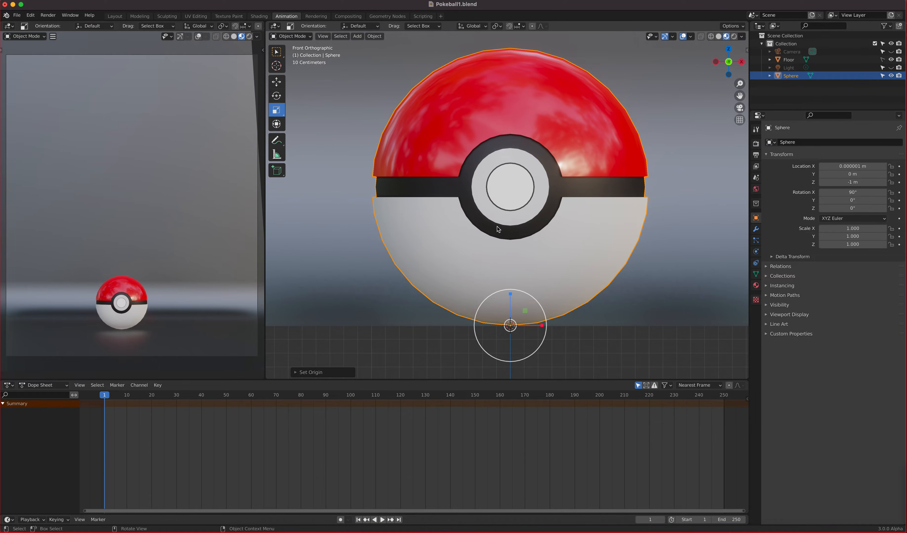
Step: Save the scene as a new file named Pokeball Origin Bottom.blend in the Blender Files folder
click(17, 15)
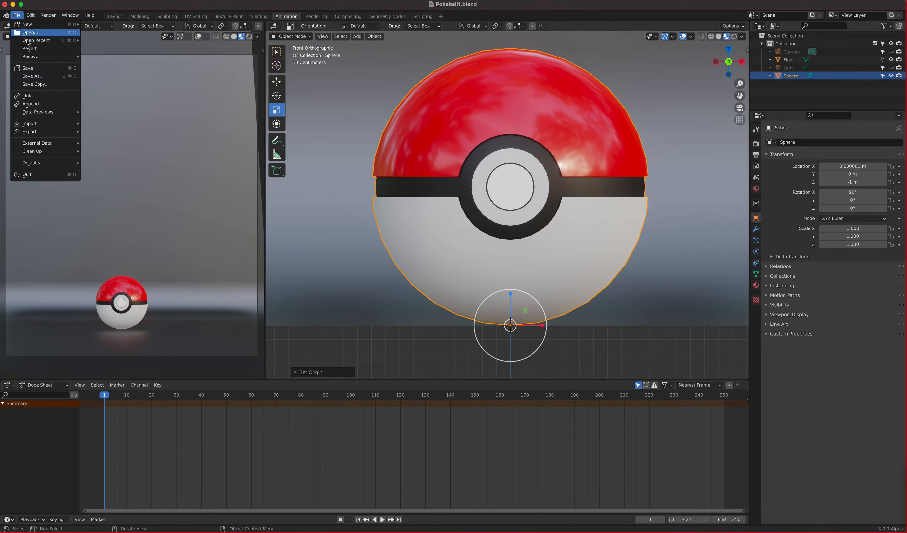
click(33, 76)
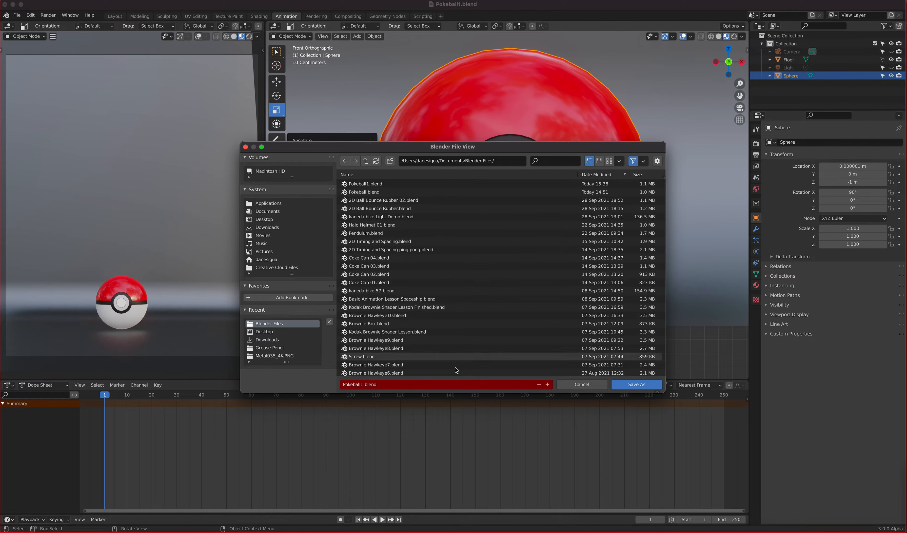
click(356, 385)
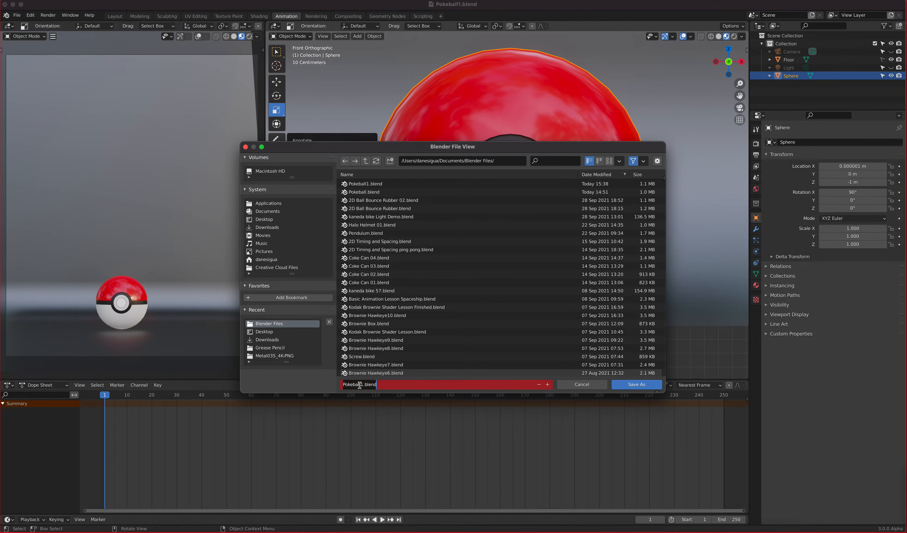
click(548, 385)
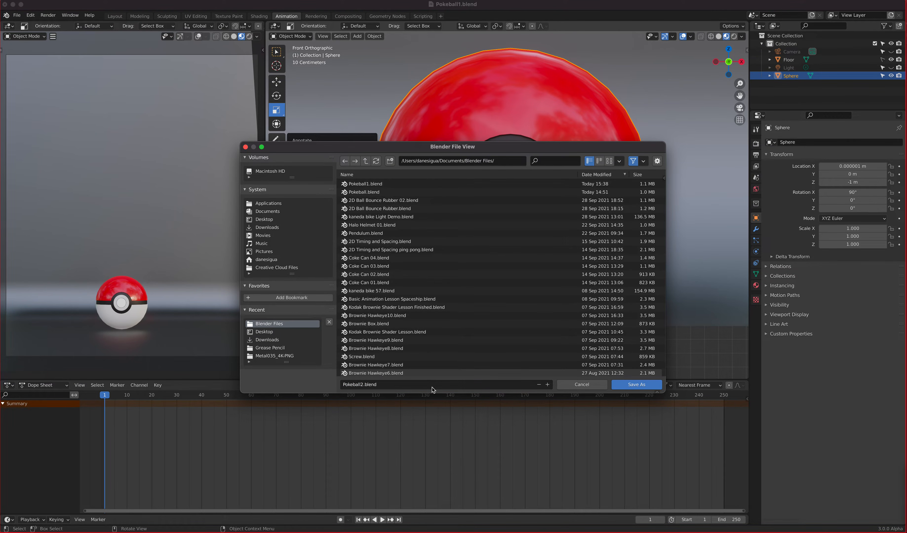
click(360, 385)
click(361, 385)
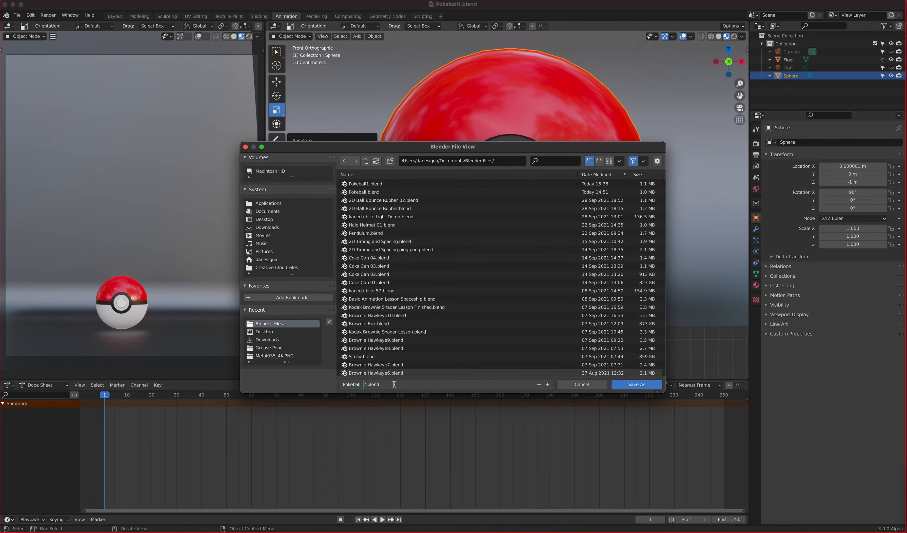
text(Origin Bottom)
click(396, 384)
key(BackSpace)
click(629, 386)
click(630, 385)
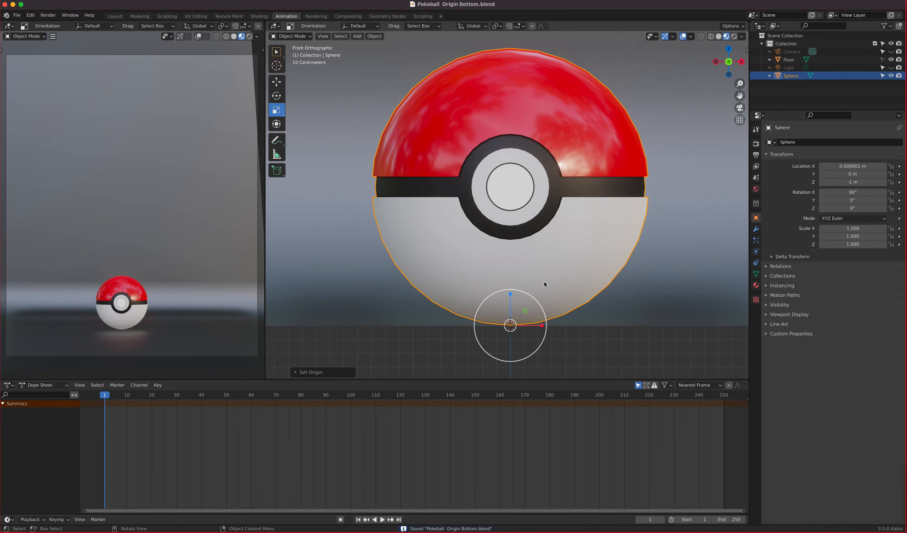
Step: Set the animation's end frame to 25 and fit the shortened frame range in the Dope Sheet
scroll(542, 284, down, 6)
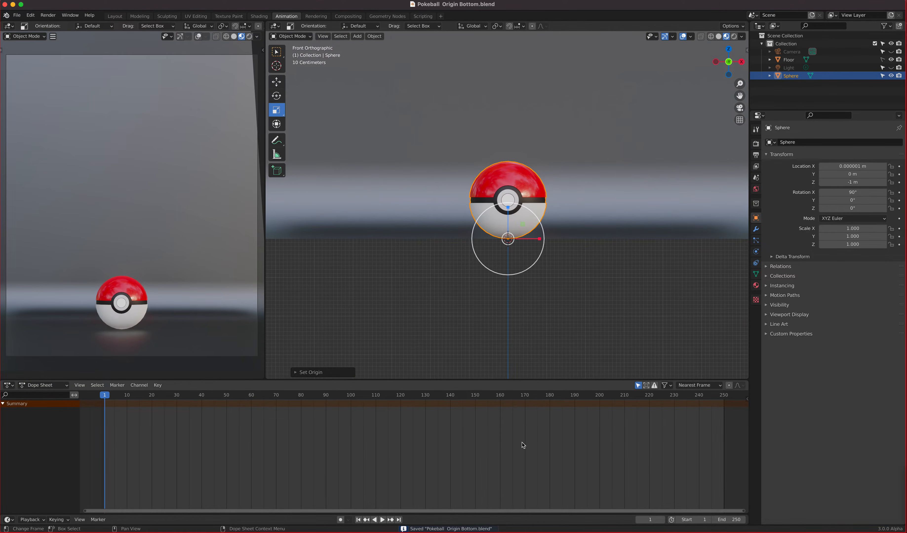
click(734, 521)
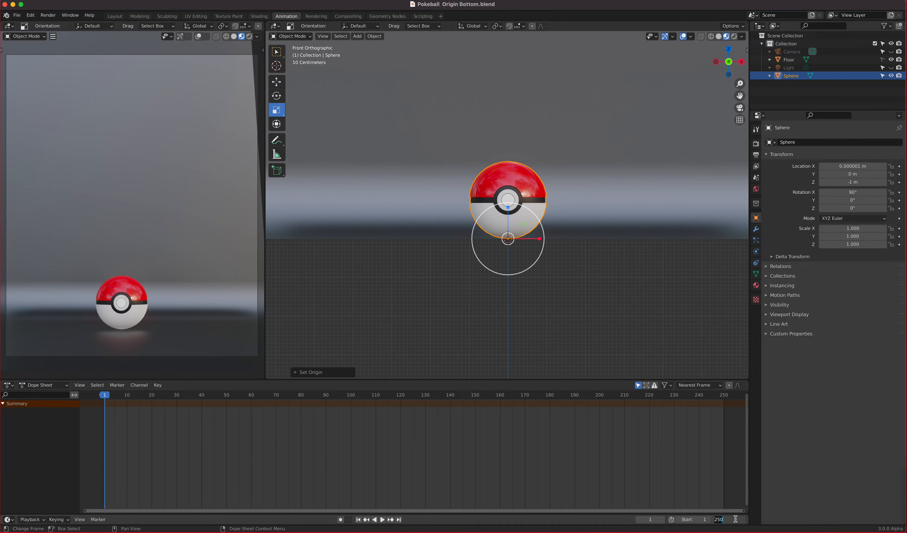
text(25)
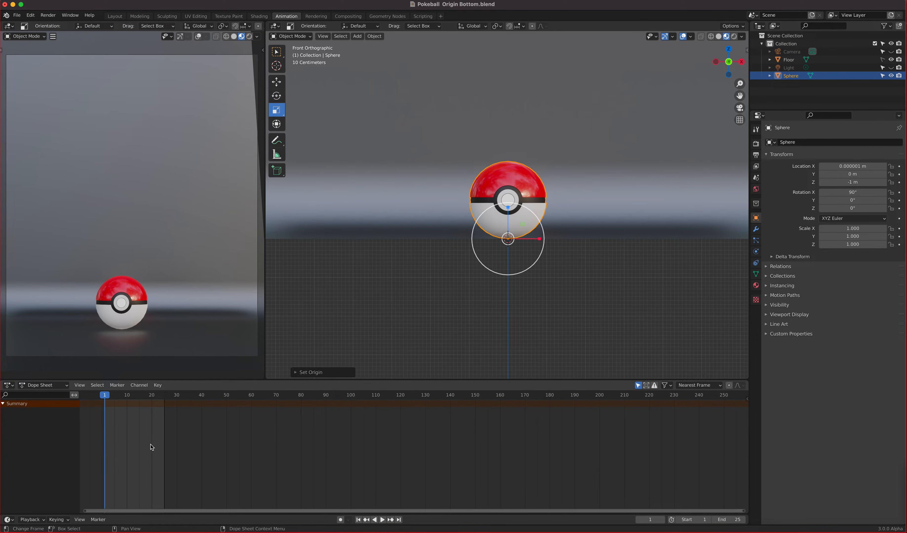
middle_drag(147, 447, 465, 447)
scroll(468, 443, up, 8)
scroll(370, 454, up, 11)
scroll(369, 453, up, 1)
scroll(438, 453, up, 6)
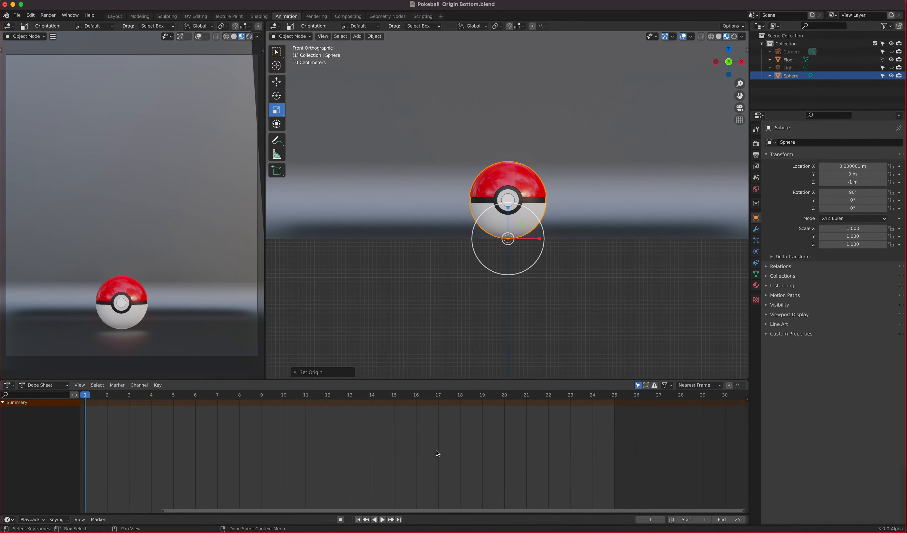
shift+middle_drag(390, 449, 481, 447)
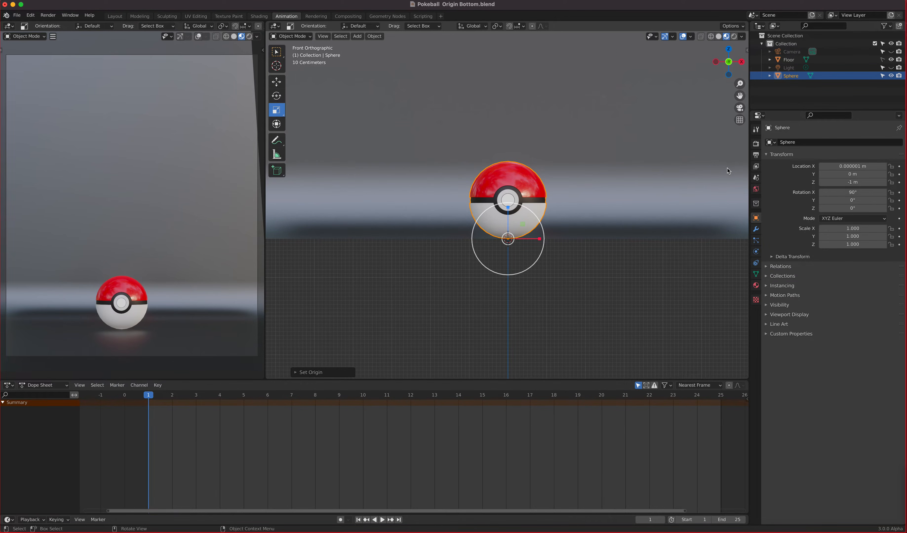
Step: Enable the Screencast Keys overlay in the 3D viewport
key(n)
click(746, 158)
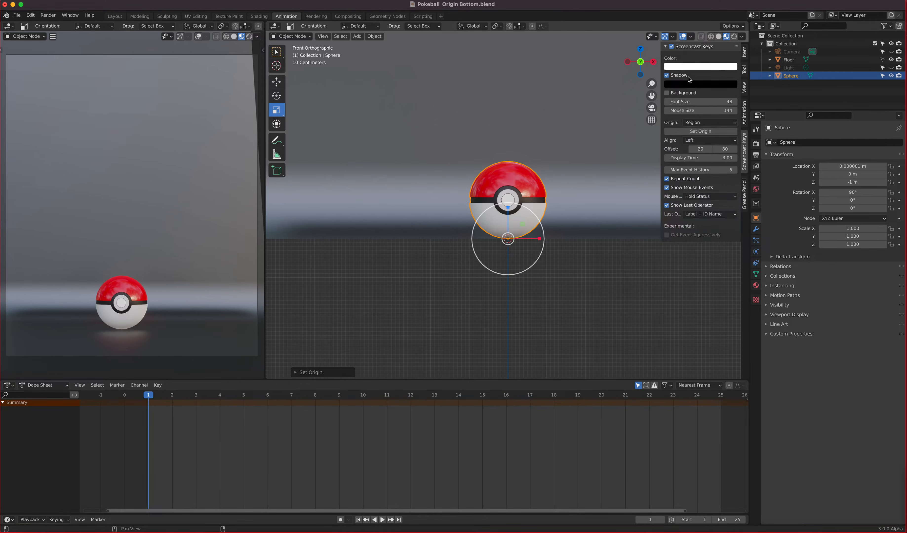
click(671, 47)
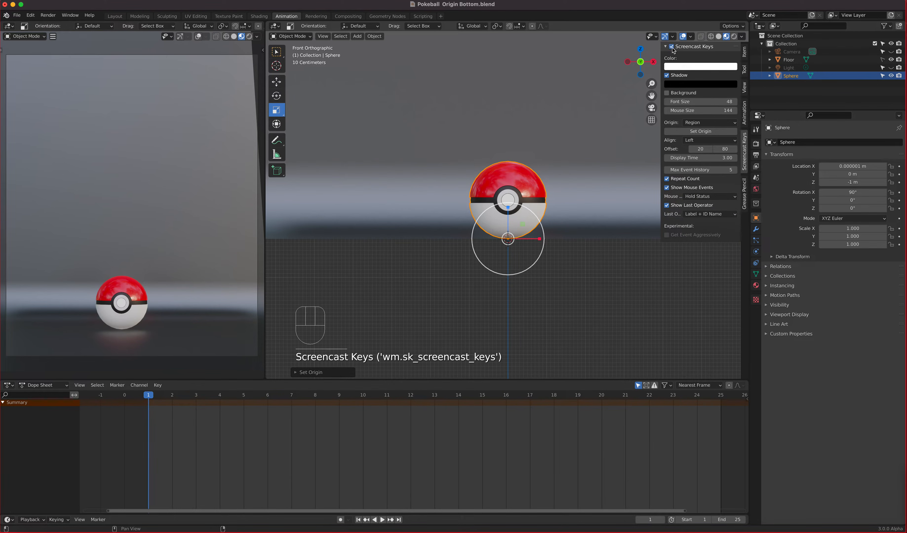
key(n)
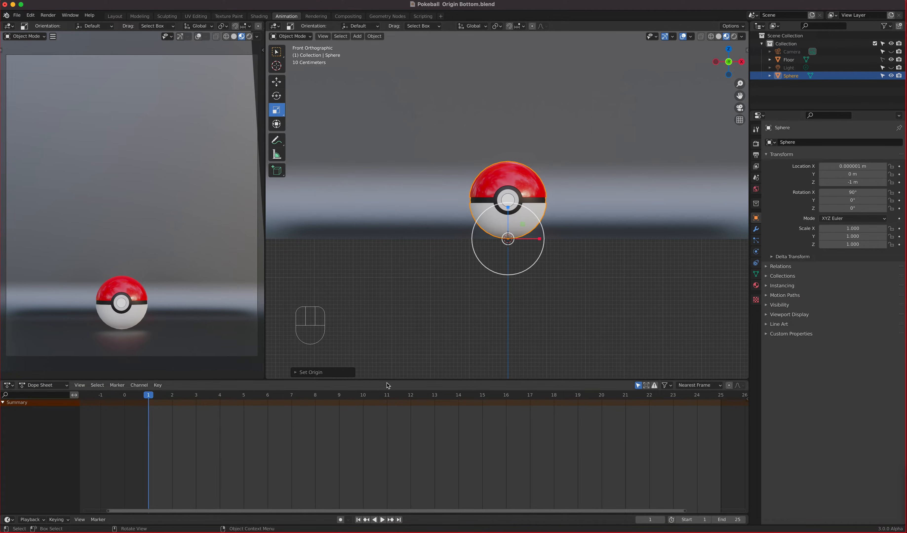
Step: Try raising the Pokéball along Z to about 7.45 m with the Move tool, and undo both moves
scroll(555, 313, down, 4)
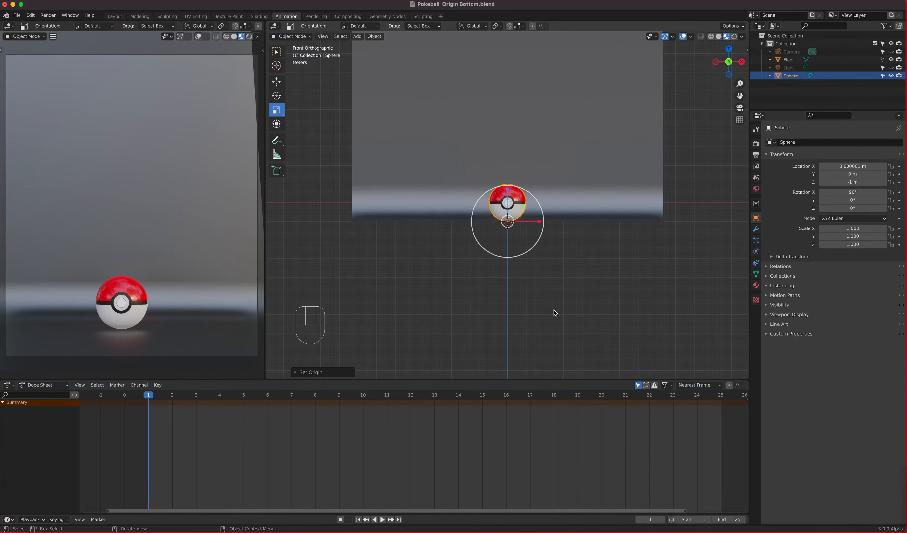
shift+middle_drag(542, 309, 538, 361)
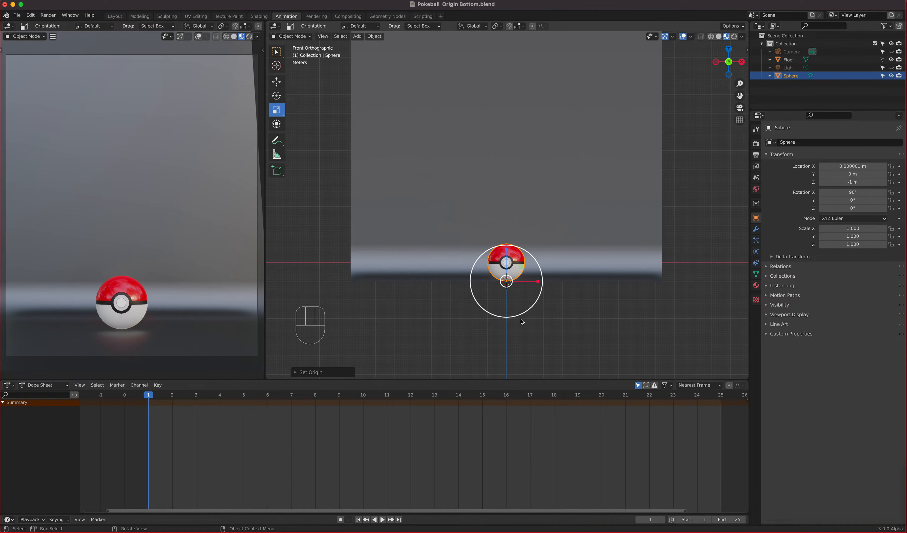
click(276, 81)
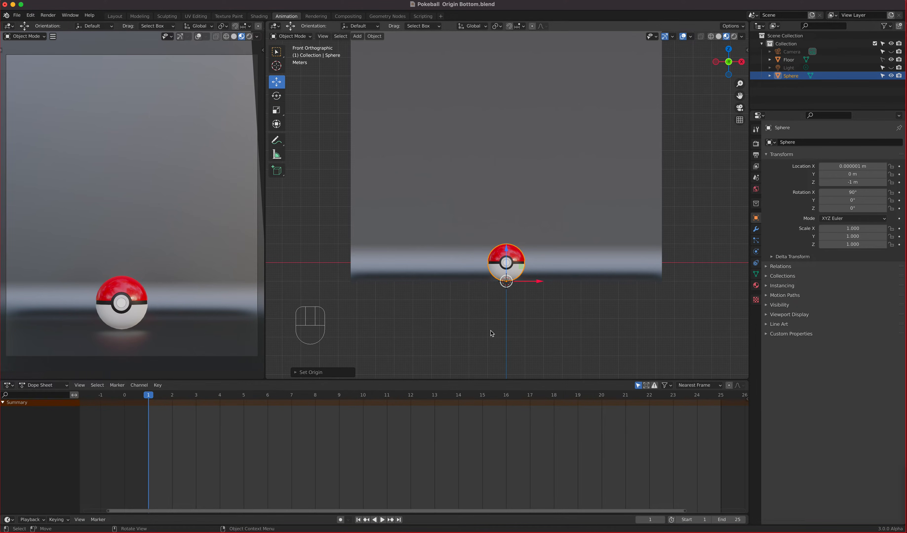
drag(505, 254, 506, 117)
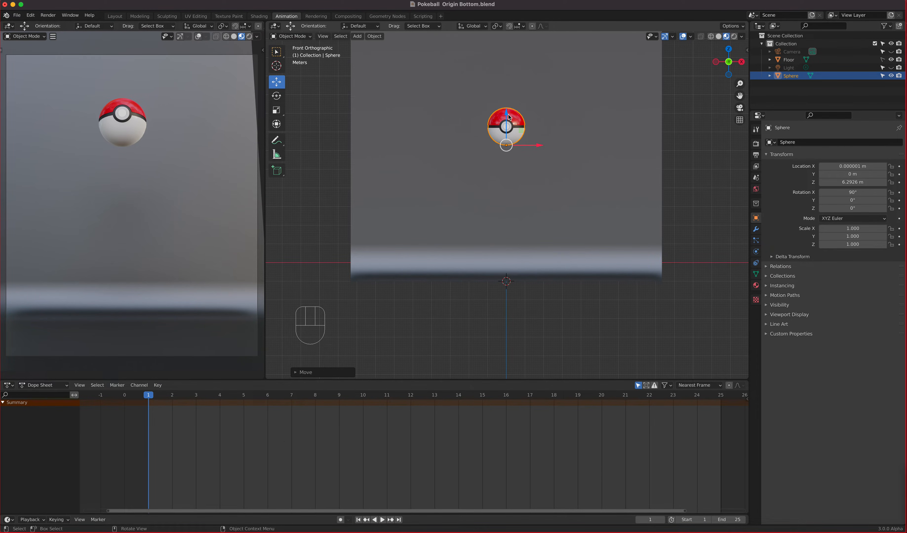
drag(506, 111, 503, 84)
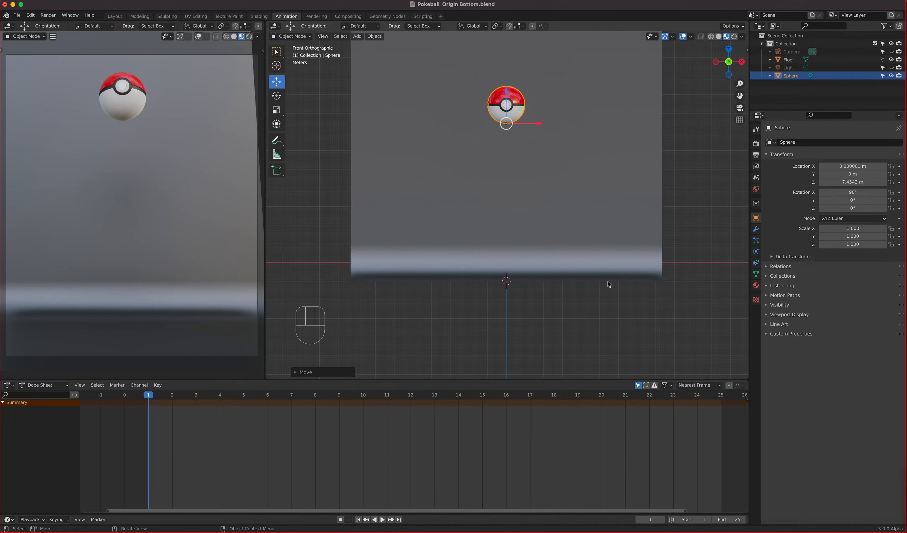
key(super+z)
key(super+z)
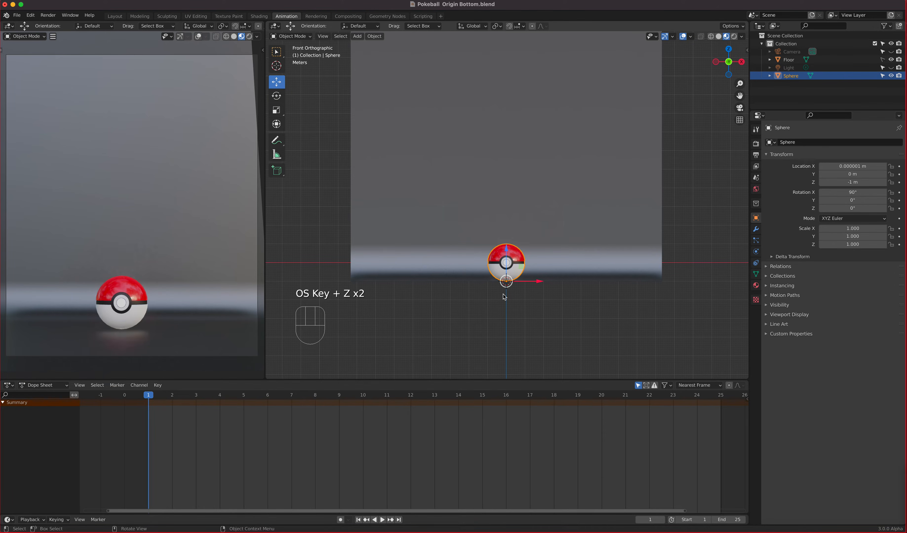
Step: Raise the Pokéball above the floor and set its Z location to exactly 7 m
key(n)
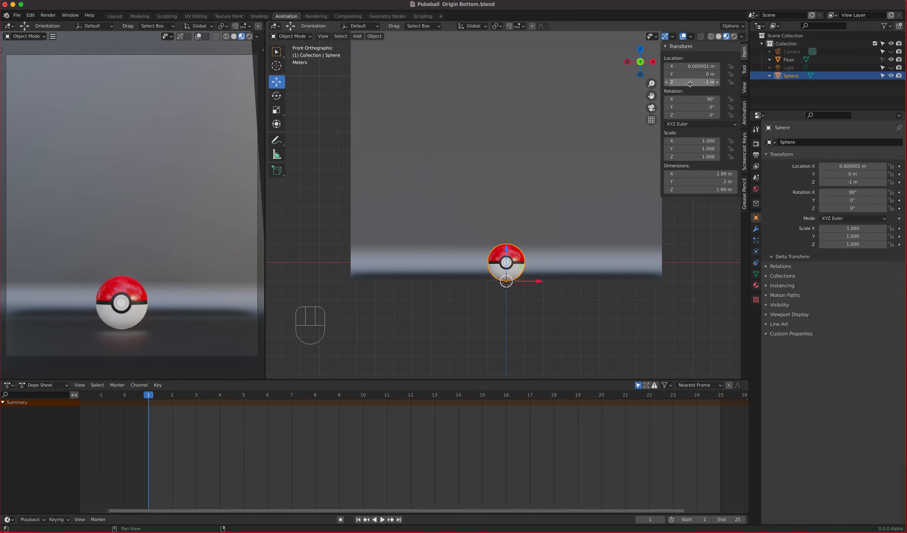
mouse_move(688, 82)
mouse_down()
mouse_move(710, 82)
mouse_move(687, 82)
mouse_up()
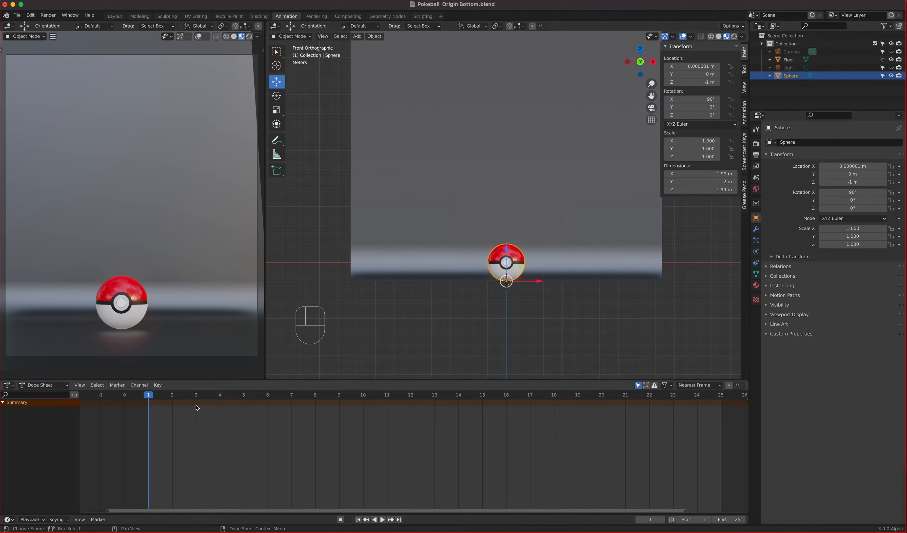
drag(507, 250, 263, 108)
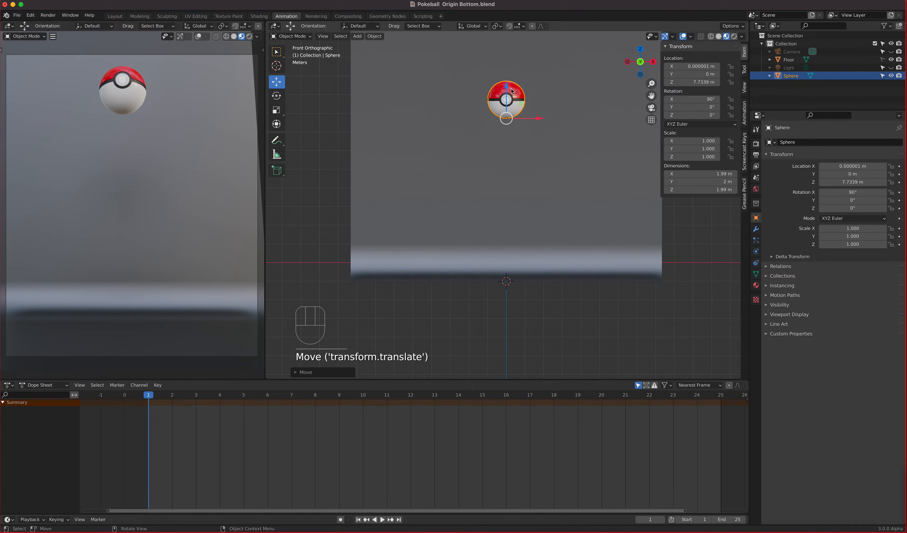
drag(506, 90, 506, 105)
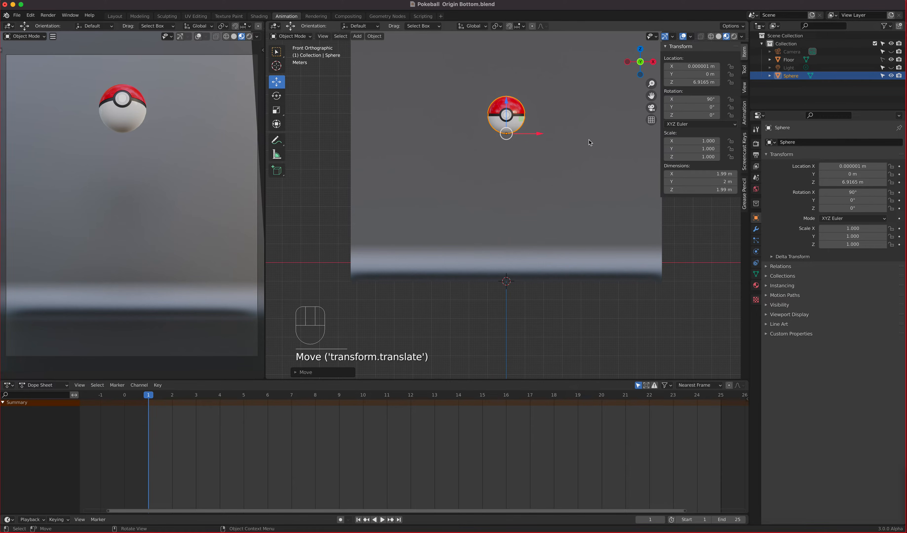
click(690, 83)
text(7)
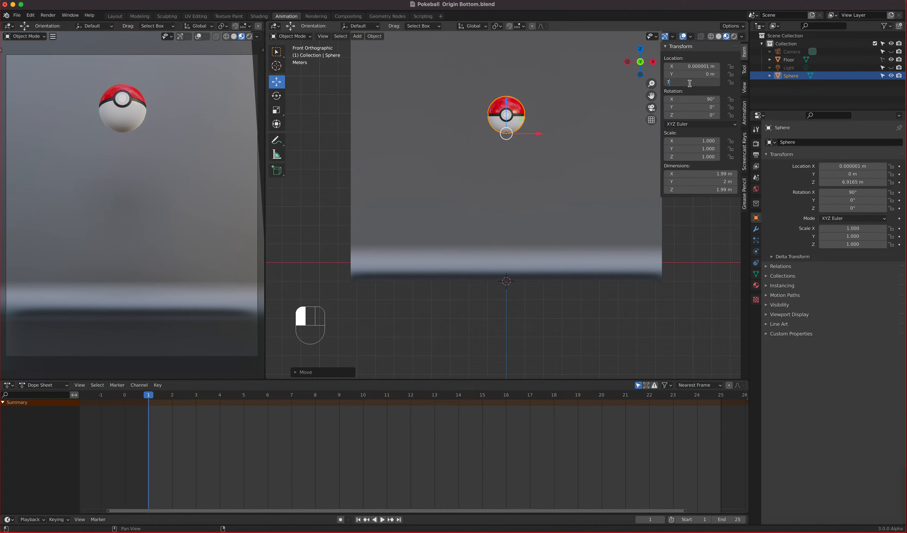
key(Return)
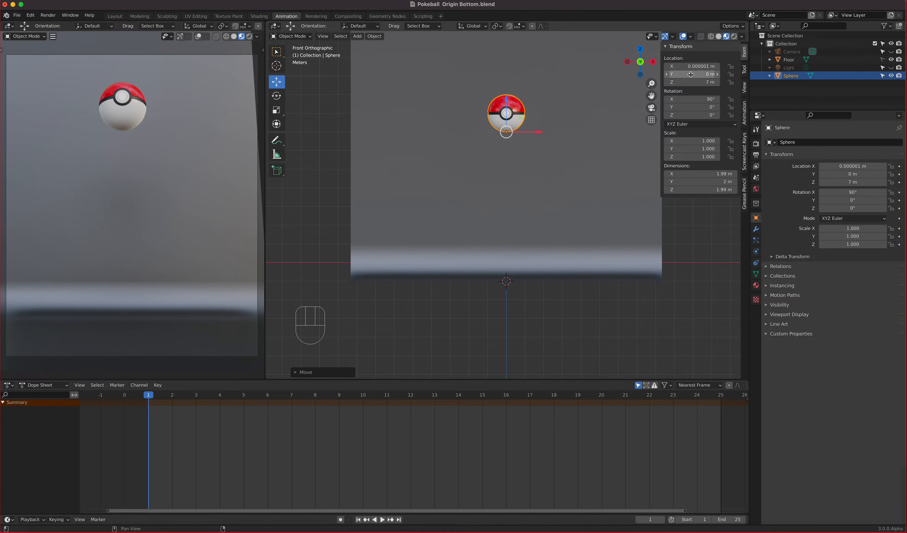
Step: Set the Pokéball's X location to 0 m and save the scene to the current file
mouse_move(690, 66)
mouse_down()
mouse_move(677, 66)
mouse_move(713, 66)
mouse_move(692, 75)
mouse_up()
click(687, 66)
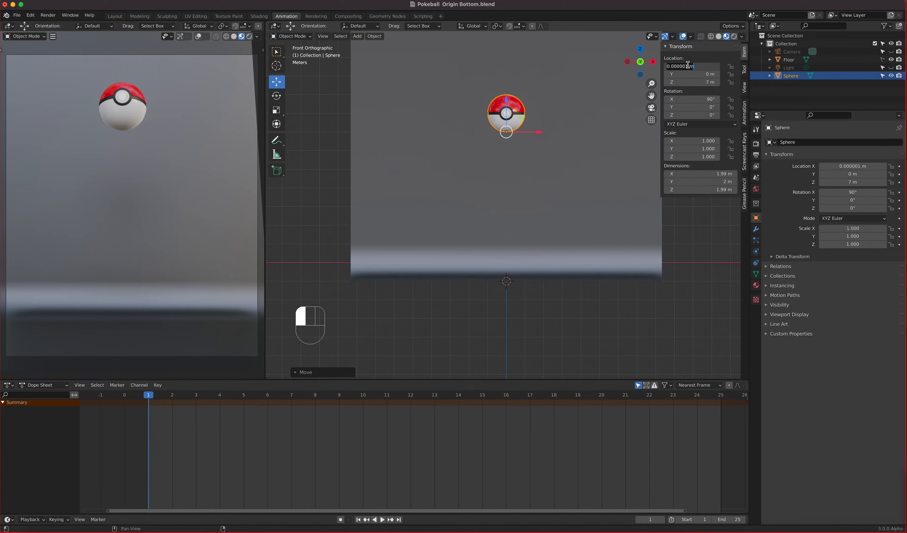
text(0)
key(Return)
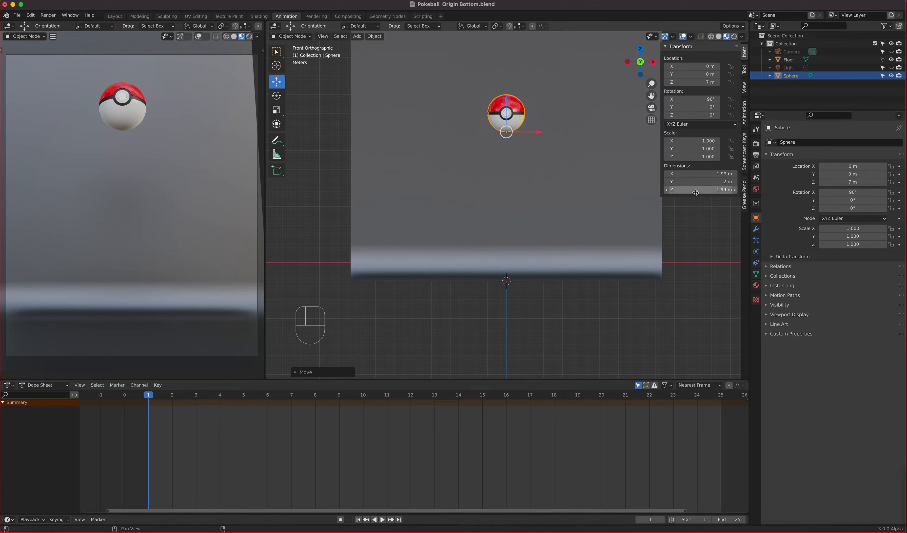
click(16, 15)
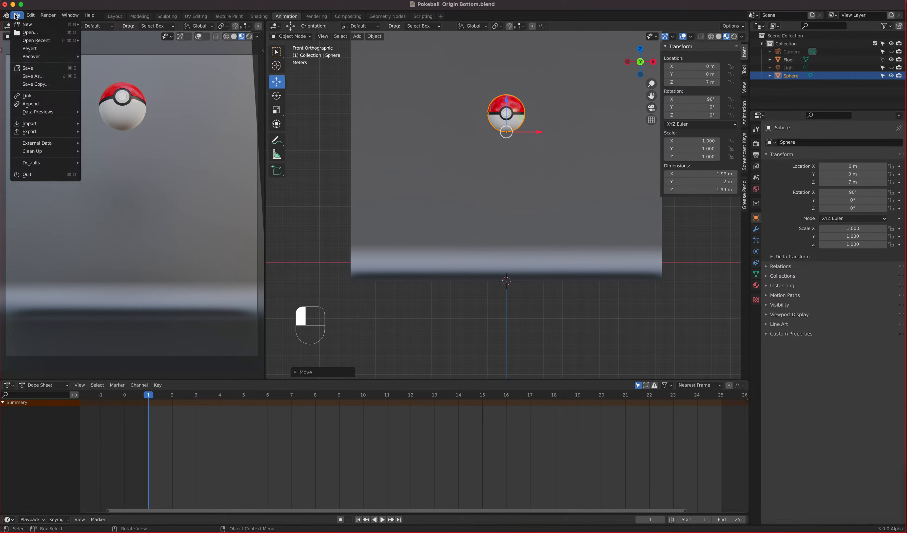
click(21, 66)
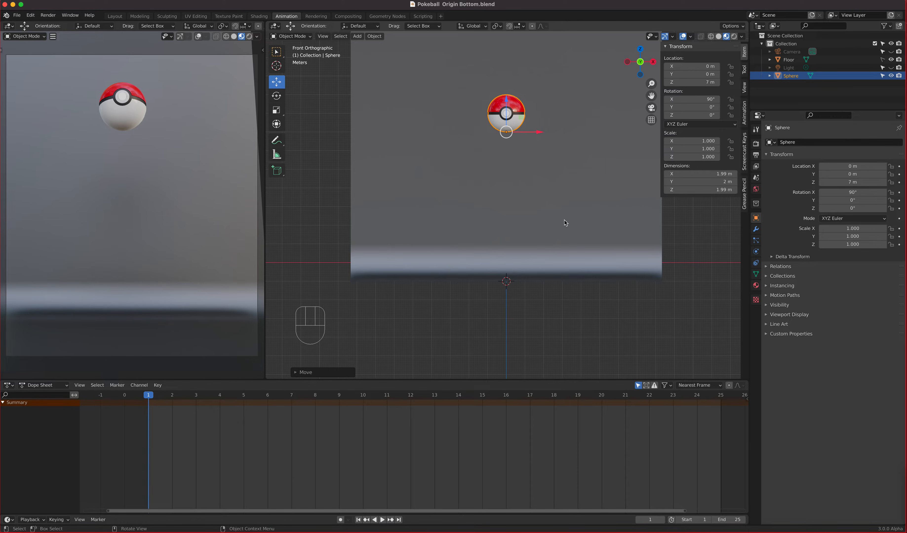
Step: Try inserting a Location keyframe for the Pokéball at frame 1, and undo it
key(i)
key(i)
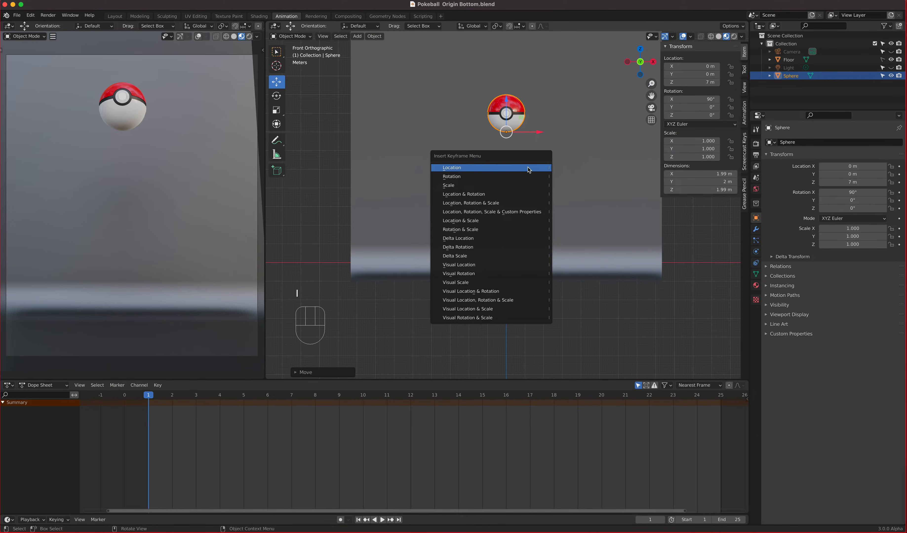
click(528, 168)
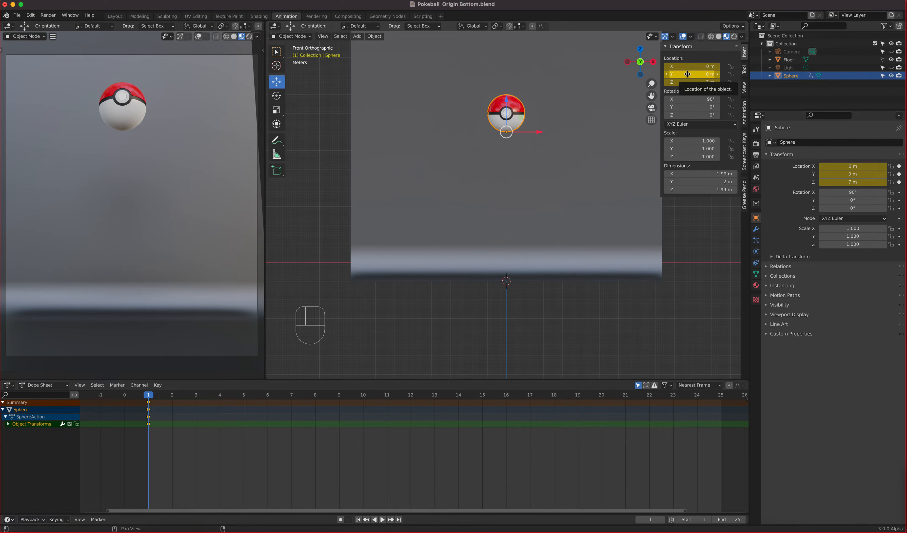
key(super)
key(super+z)
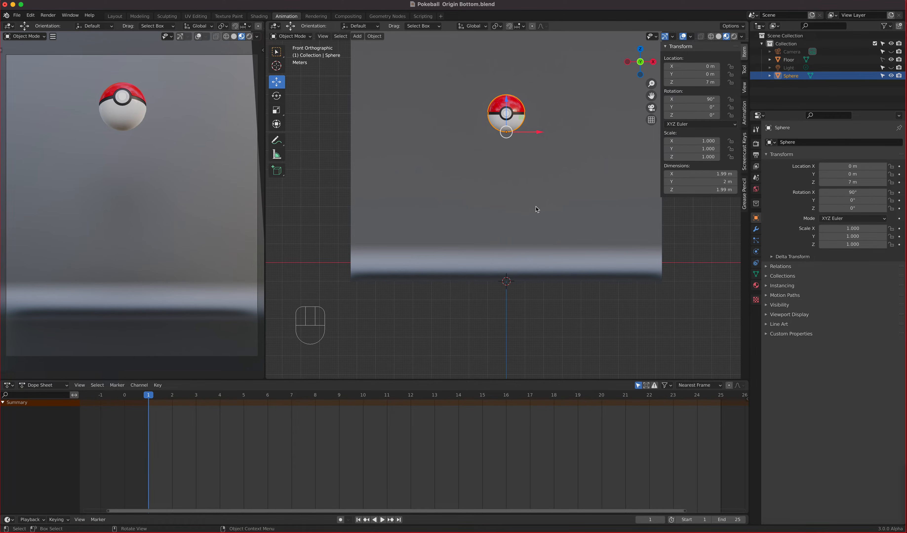
right_click(686, 82)
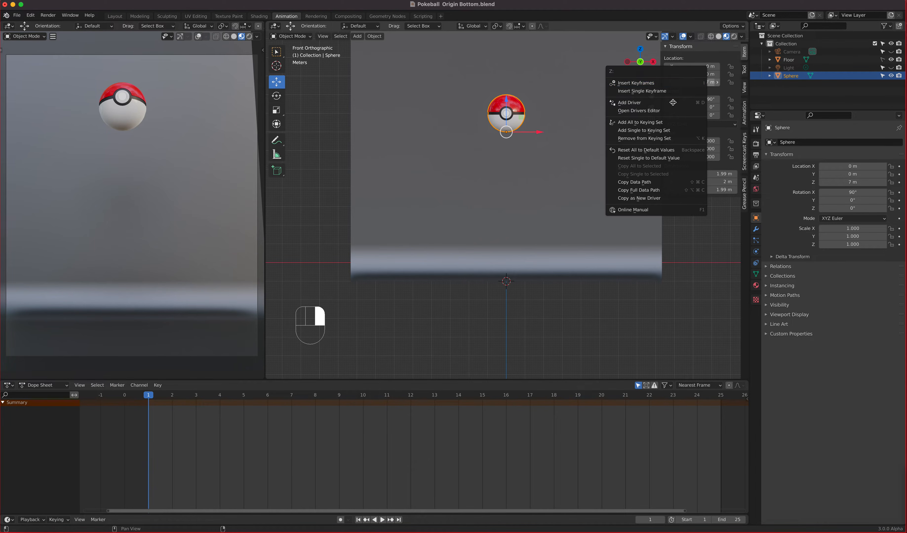
right_drag(693, 85, 603, 240)
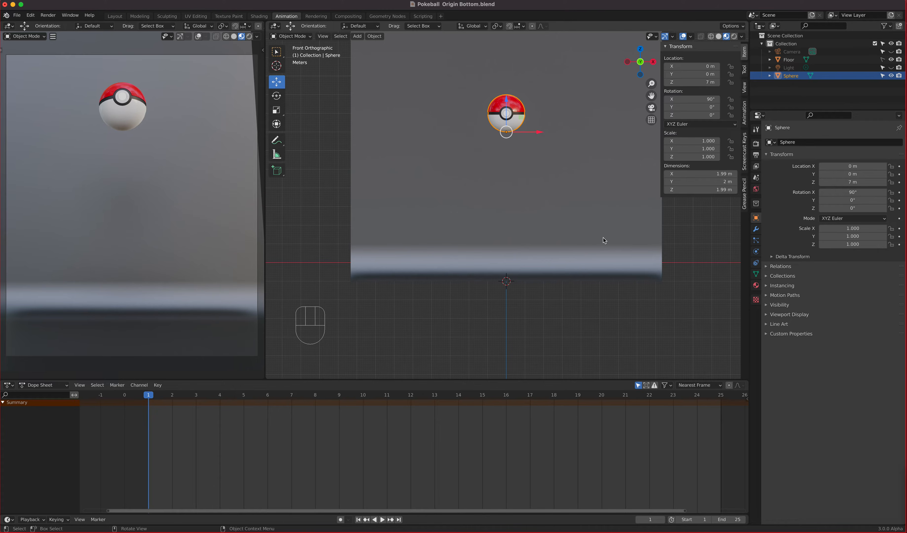
click(515, 109)
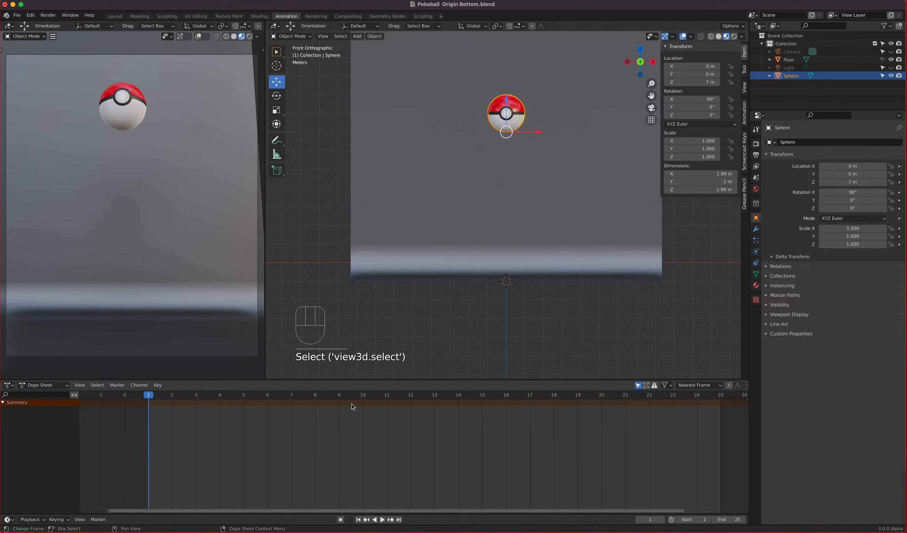
drag(348, 401, 153, 408)
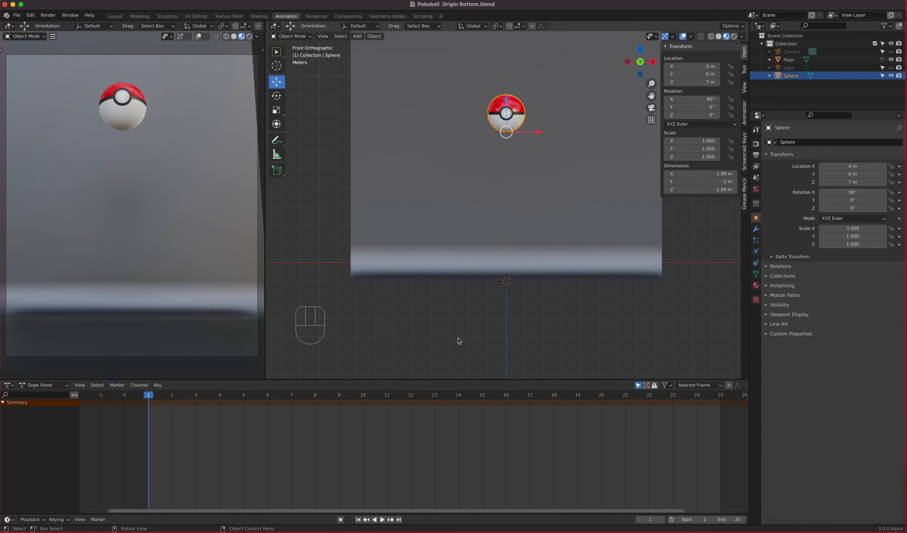
mouse_move(690, 82)
mouse_down()
mouse_move(707, 82)
mouse_move(677, 82)
mouse_move(695, 81)
mouse_up()
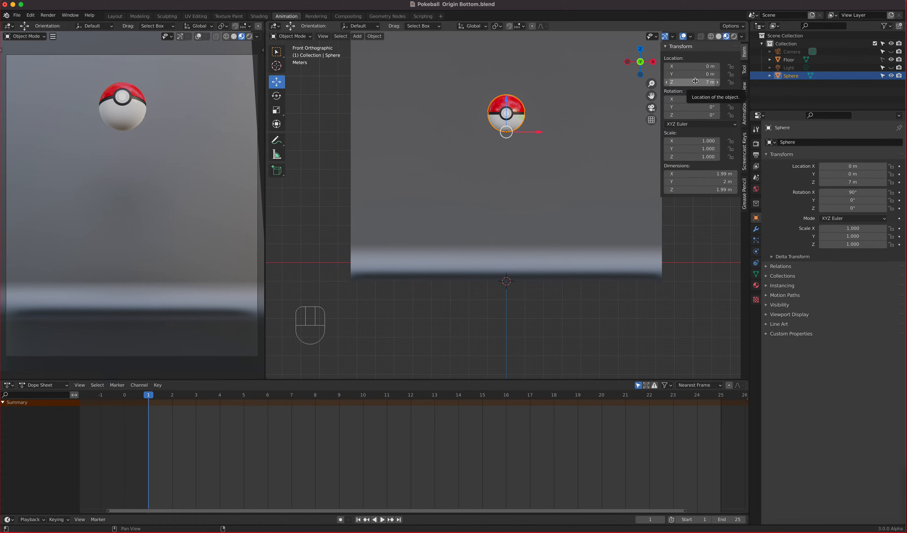
right_click(695, 82)
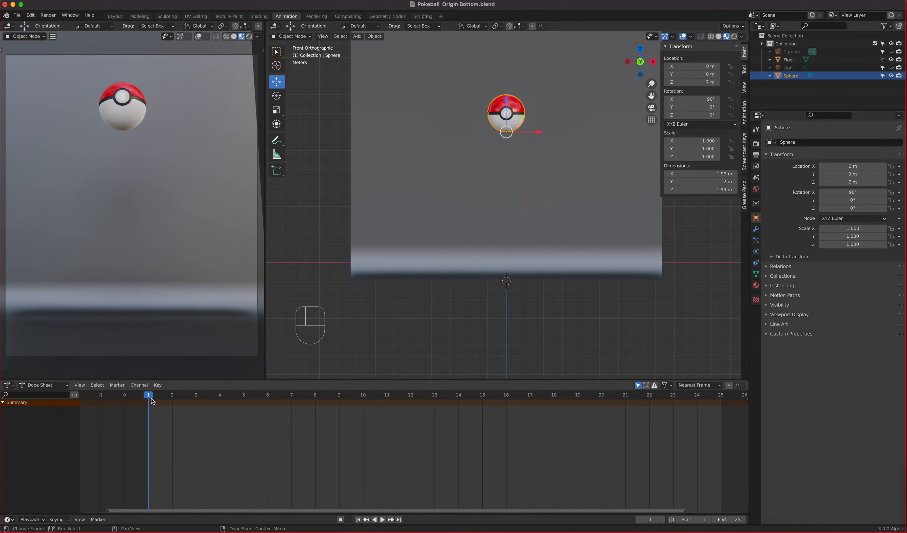
Step: Insert a single keyframe for the Pokéball's Z location of 7 m at frame 1
click(181, 397)
drag(158, 402, 145, 399)
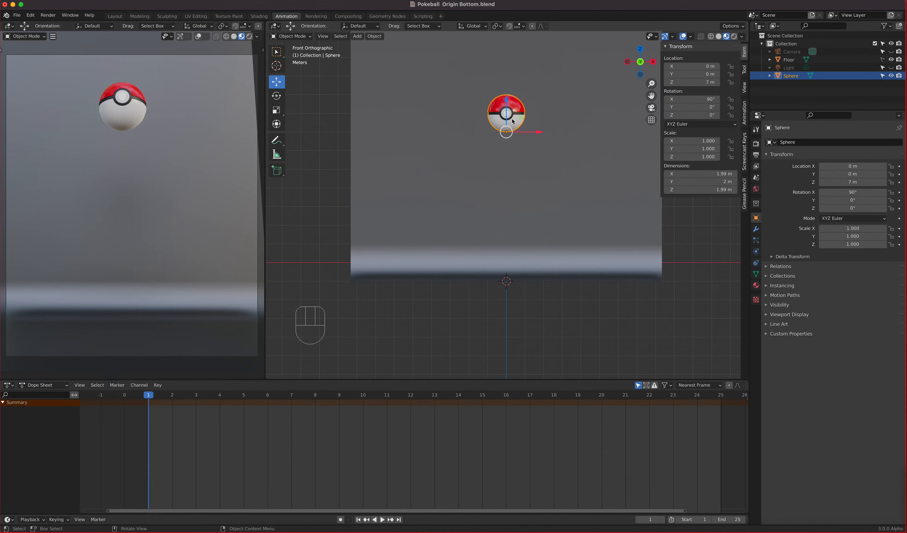
right_click(687, 82)
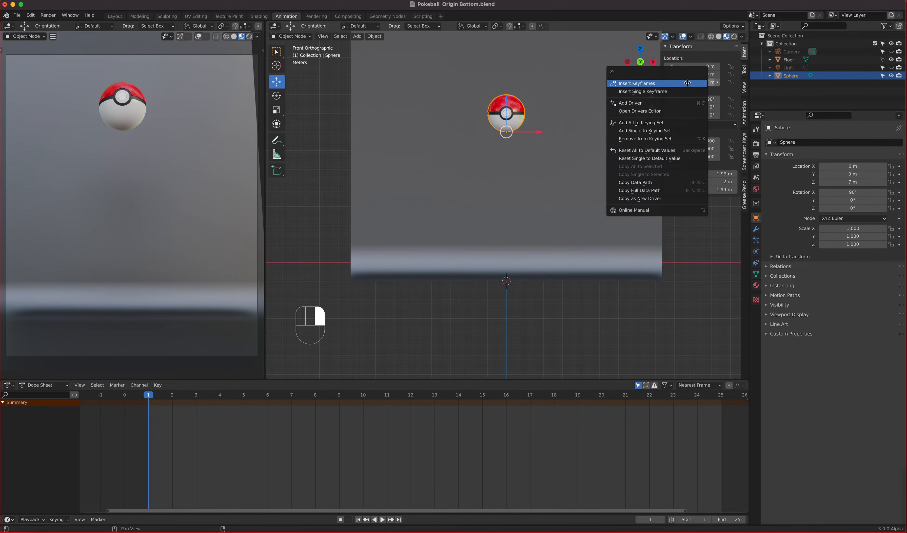
click(651, 92)
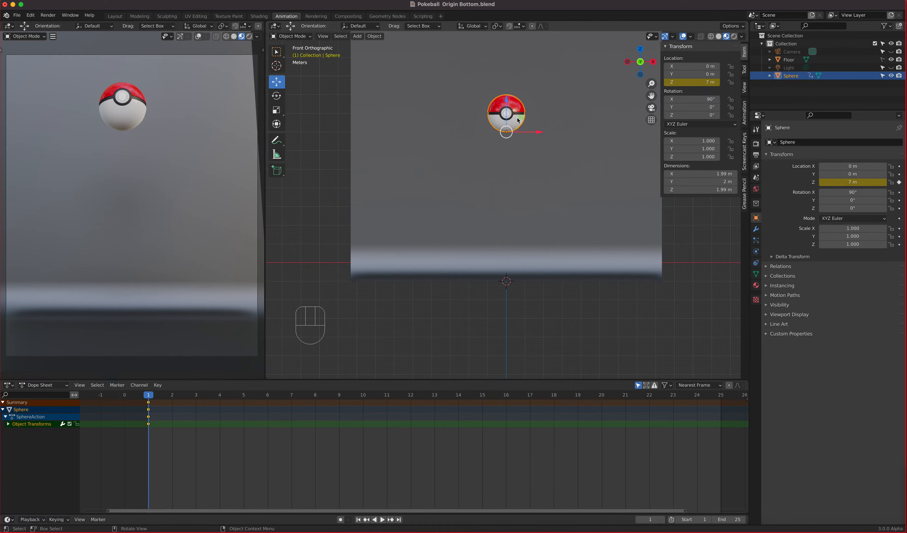
Step: Go to frame 25 and insert a single keyframe for the Pokéball's Z location at 7 m
drag(150, 394, 721, 412)
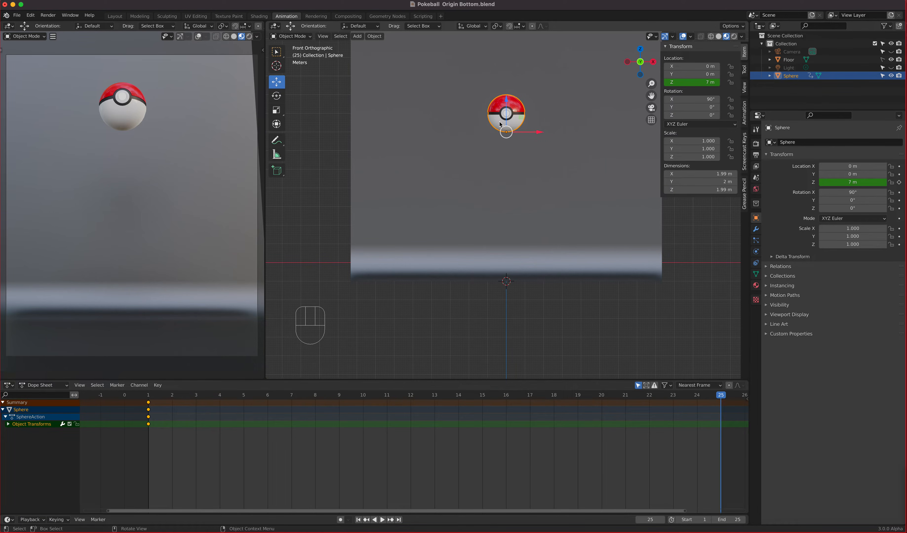
right_click(690, 82)
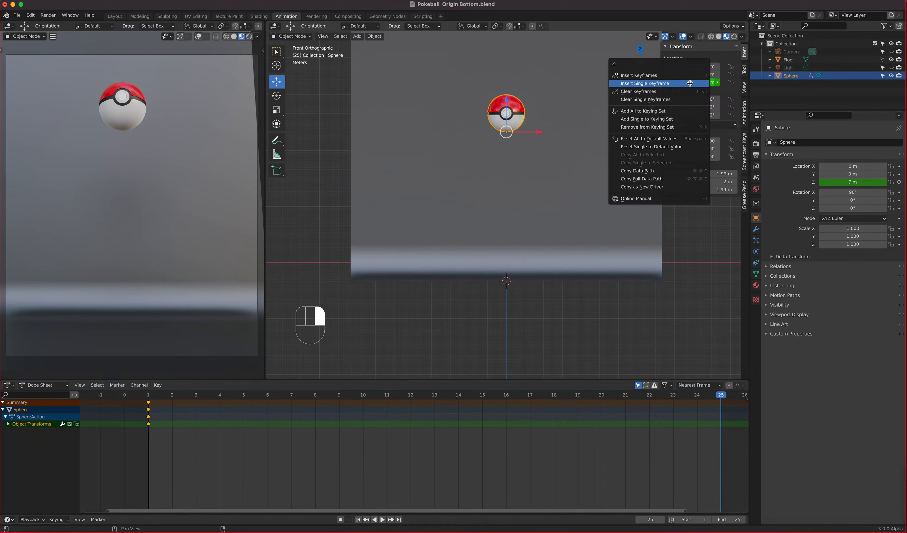
click(669, 84)
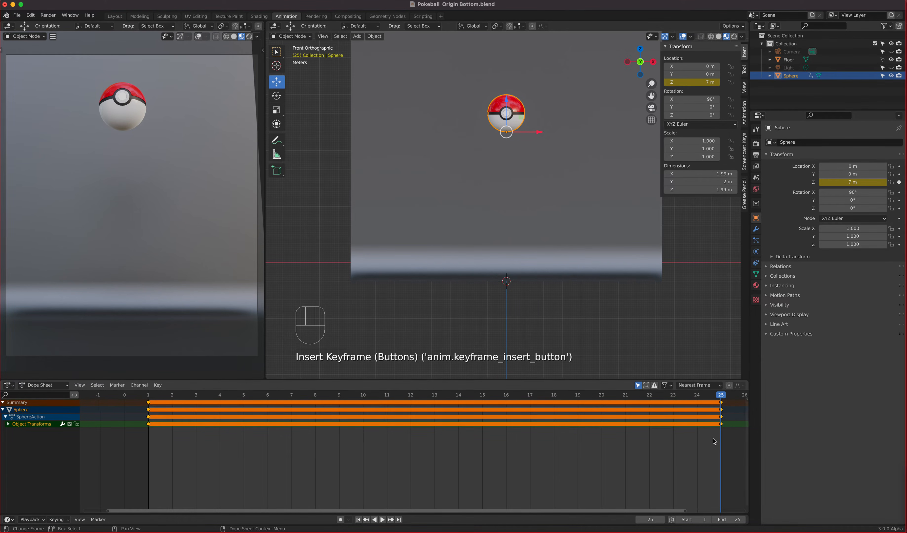
Step: At frame 13, set the Pokéball's Z location to -1 m and insert a single keyframe for it
drag(533, 400, 410, 426)
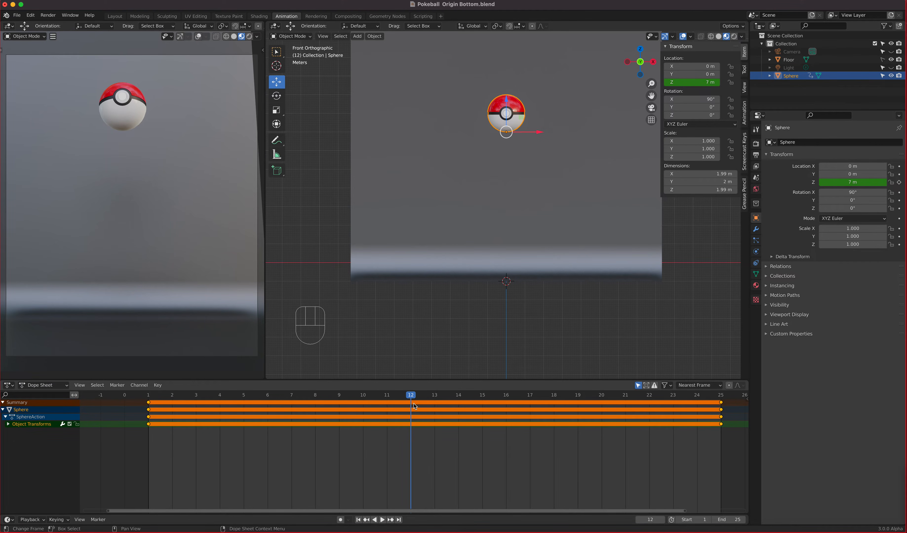
click(435, 399)
click(435, 399)
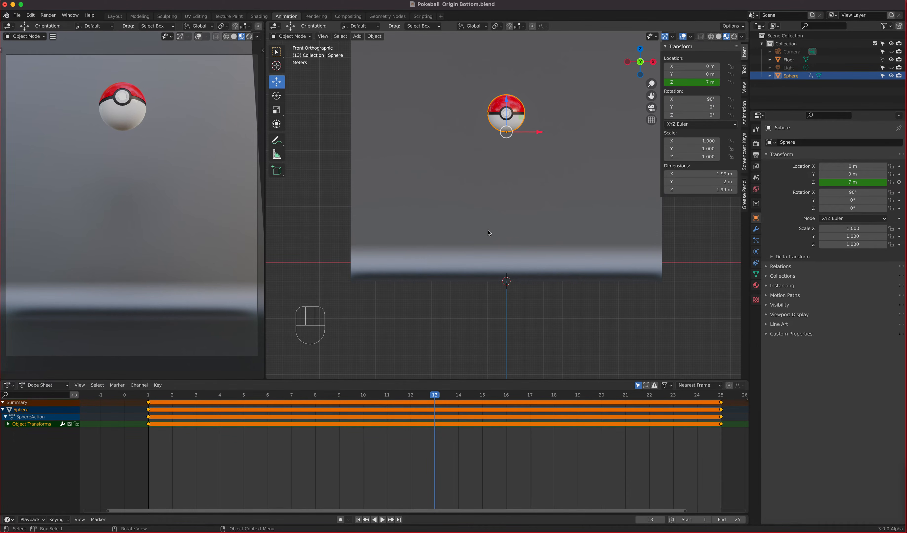
click(695, 84)
key(BackSpace)
key(Return)
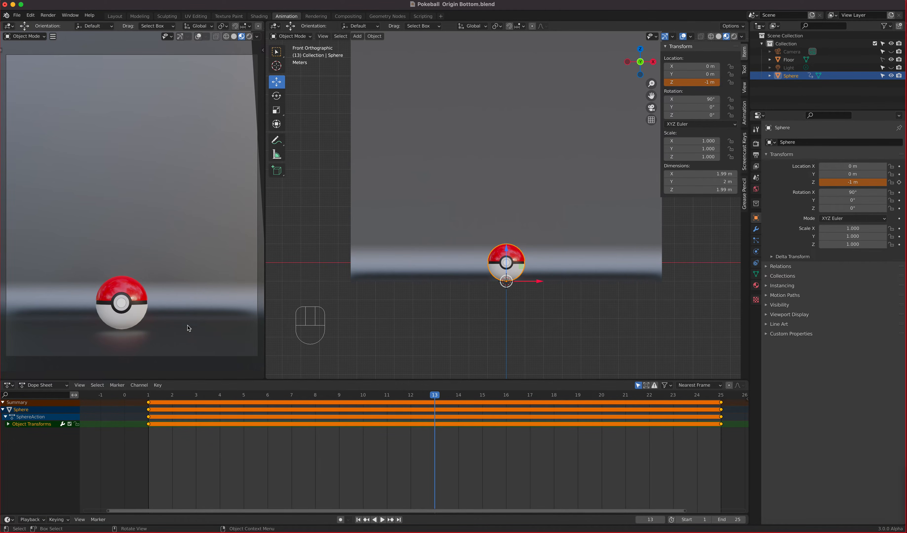
right_click(693, 82)
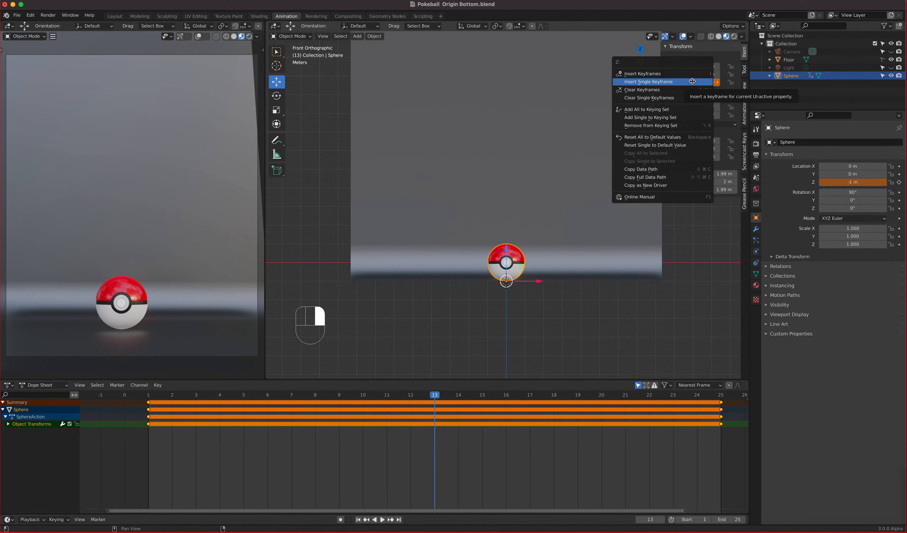
click(626, 82)
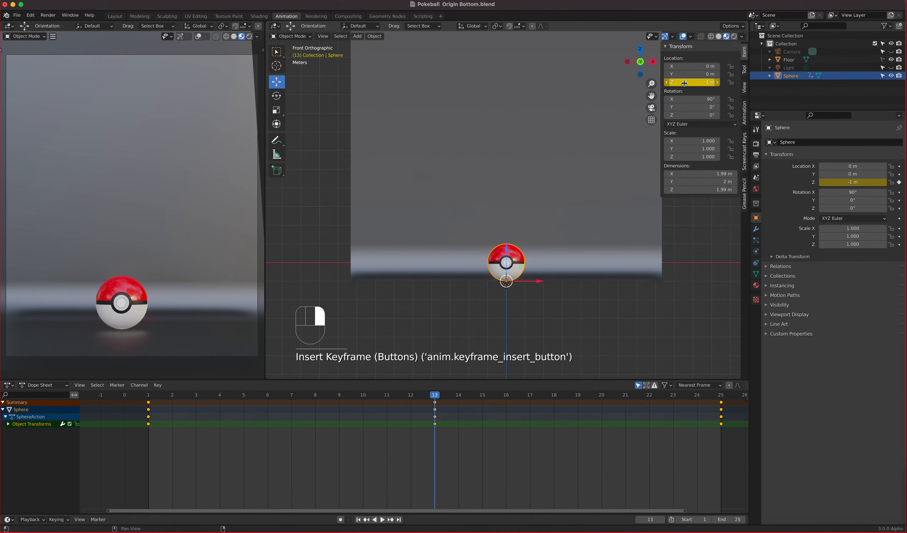
Step: Play back the bounce animation and return the playhead to frame 1
key(space)
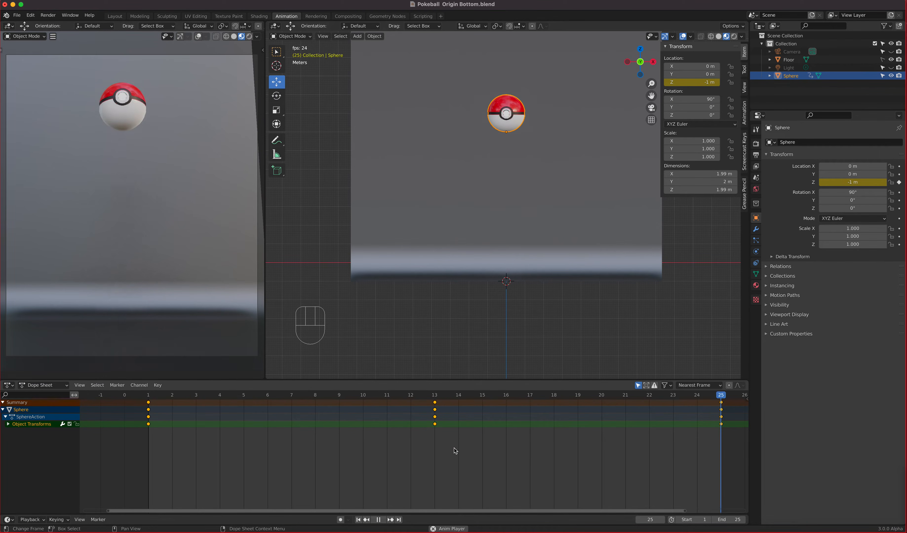
key(Escape)
drag(408, 397, 148, 398)
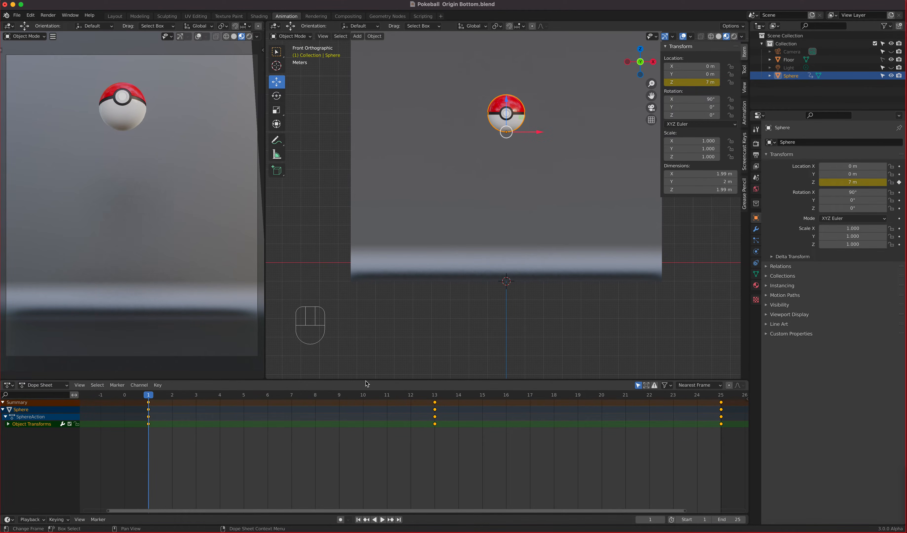
Step: Enlarge the Dope Sheet area, place the playhead on frame 13 and change the area to the Graph Editor
mouse_move(456, 382)
mouse_down()
mouse_move(456, 367)
mouse_move(465, 367)
mouse_up()
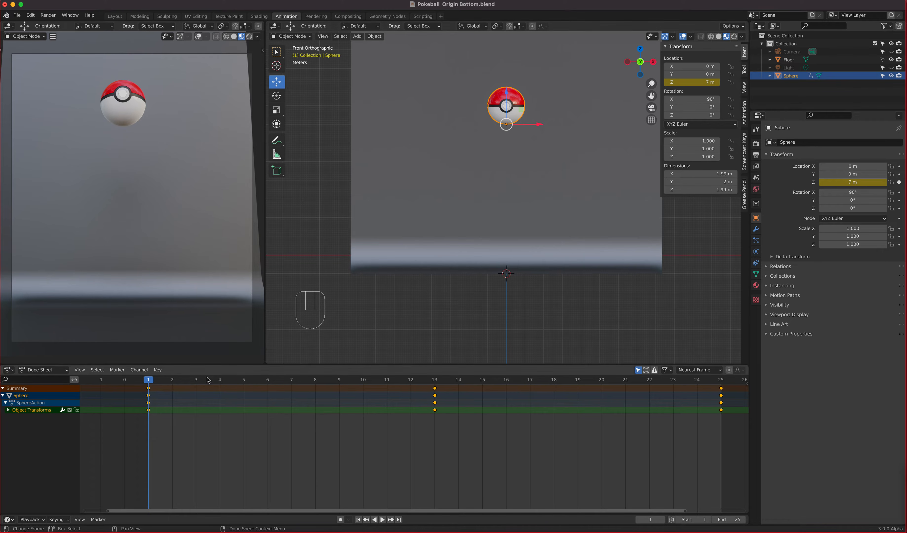
drag(145, 386, 442, 420)
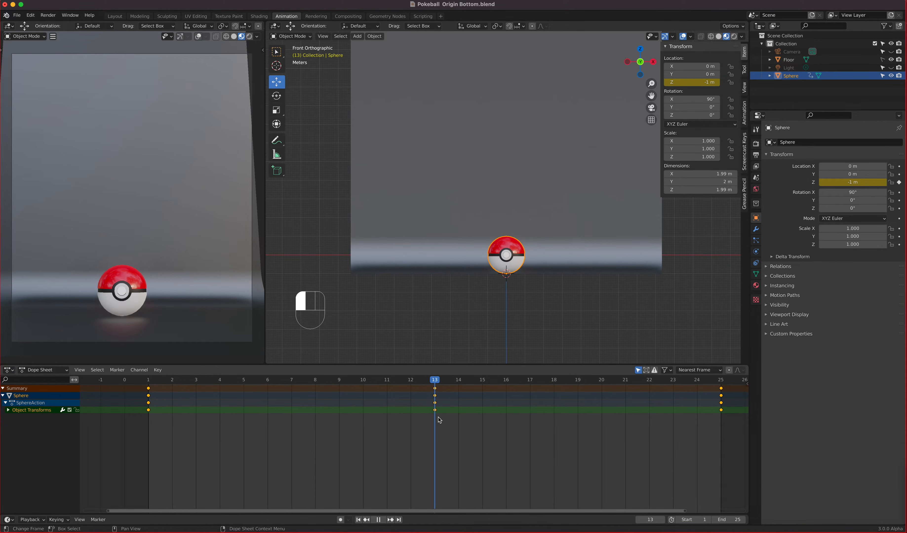
mouse_move(439, 420)
mouse_down()
mouse_move(715, 412)
mouse_move(435, 419)
mouse_up()
click(23, 370)
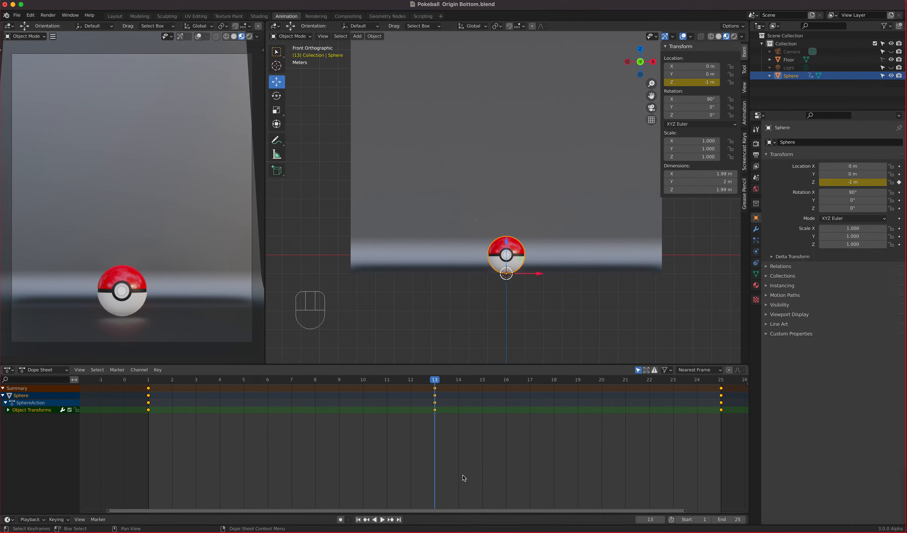
drag(9, 373, 116, 413)
click(8, 372)
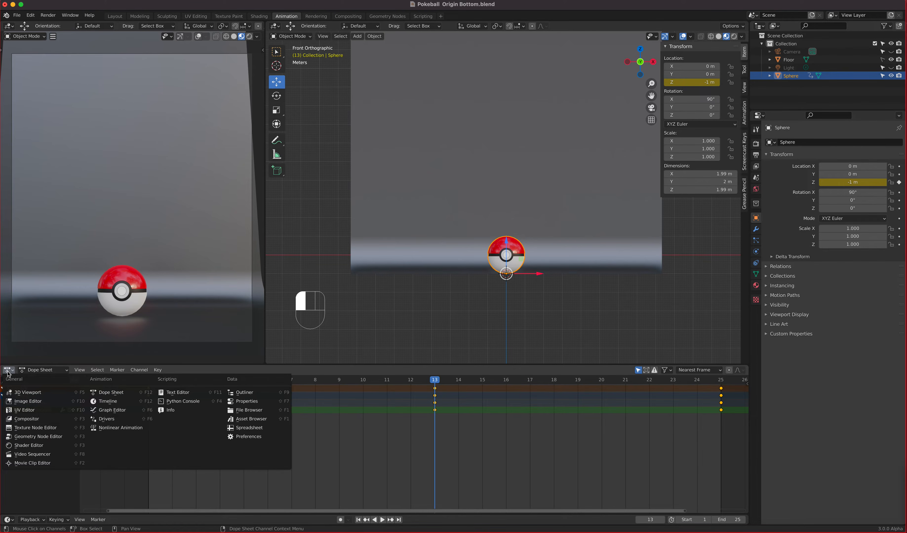
drag(8, 373, 115, 412)
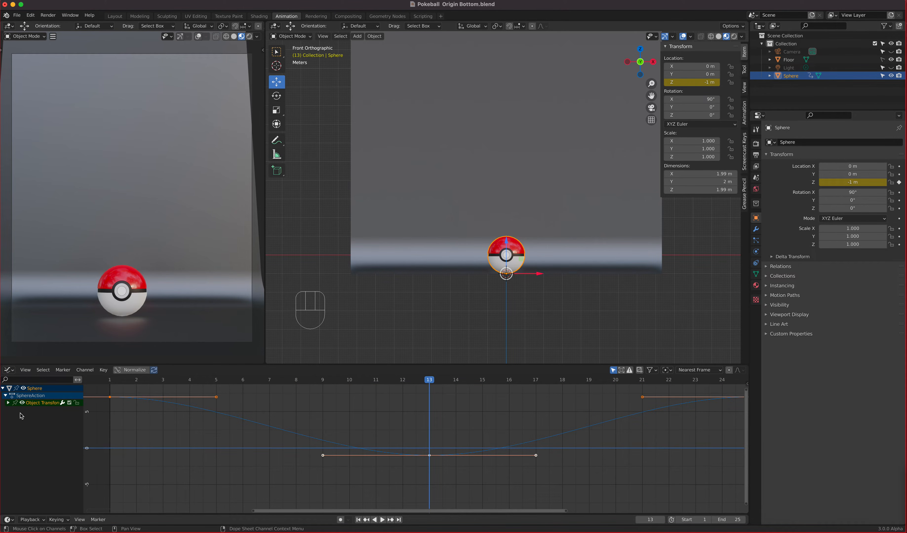
Step: Select the Sphere's Z Location curve, fit all its keyframes in the graph view and play the animation
click(8, 403)
click(33, 411)
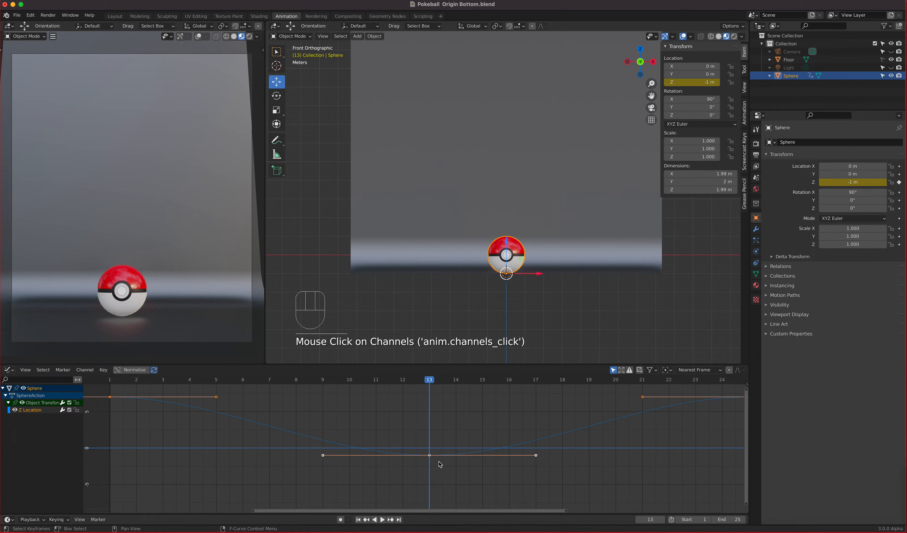
scroll(438, 469, down, 3)
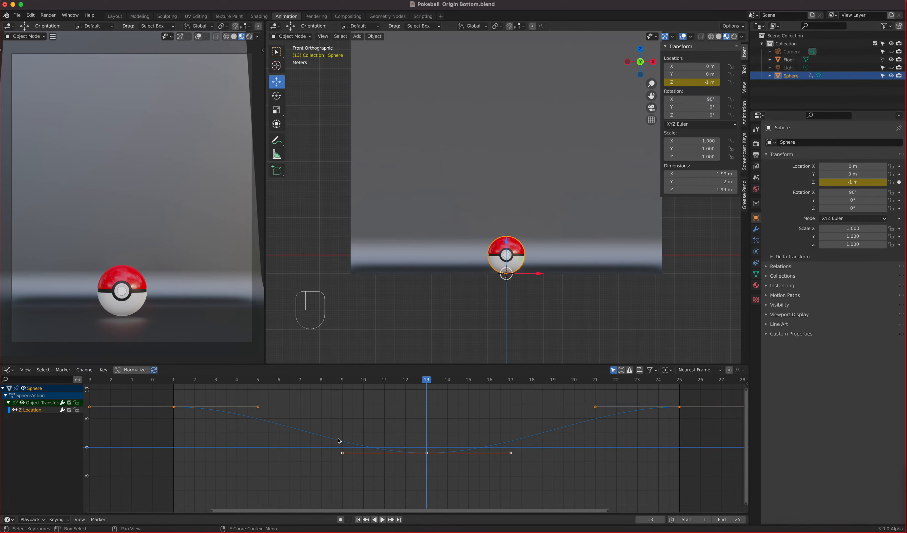
drag(163, 397, 712, 487)
key(KP_Decimal)
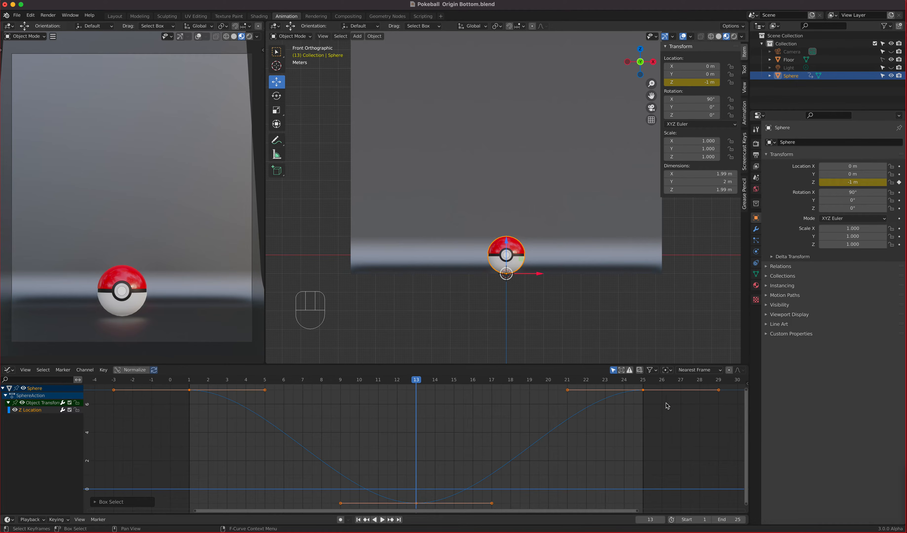
key(space)
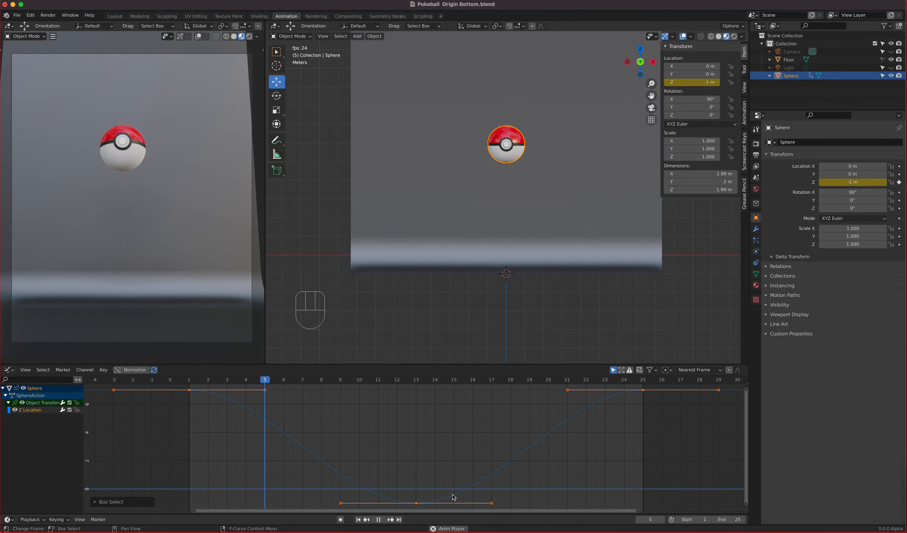
key(space)
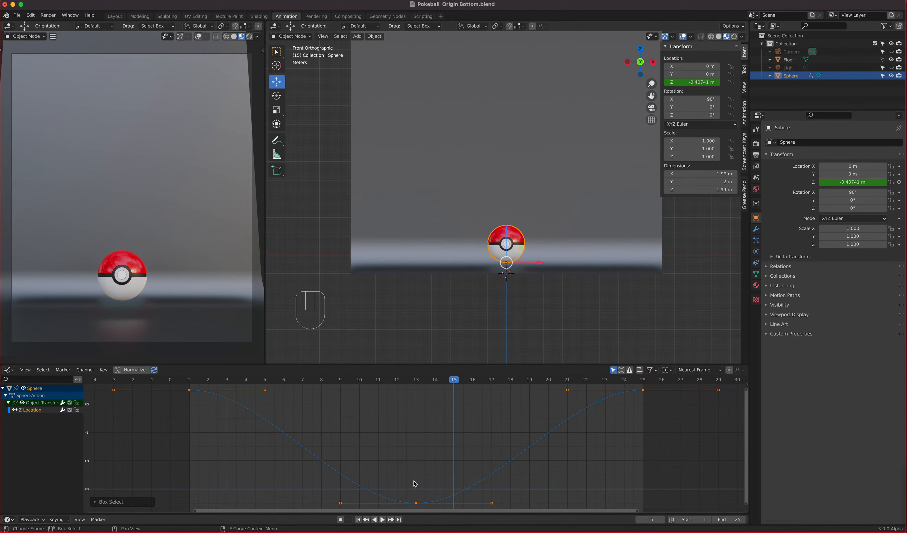
click(417, 503)
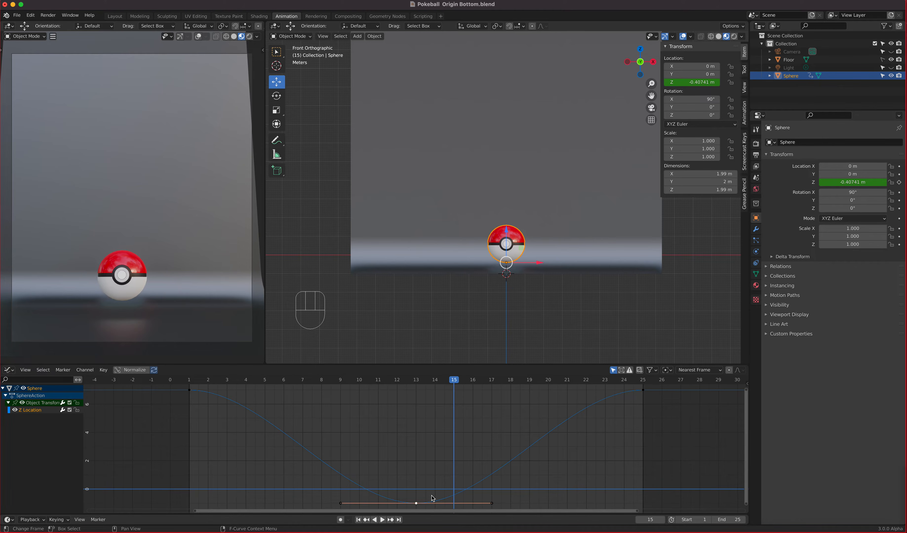
key(v)
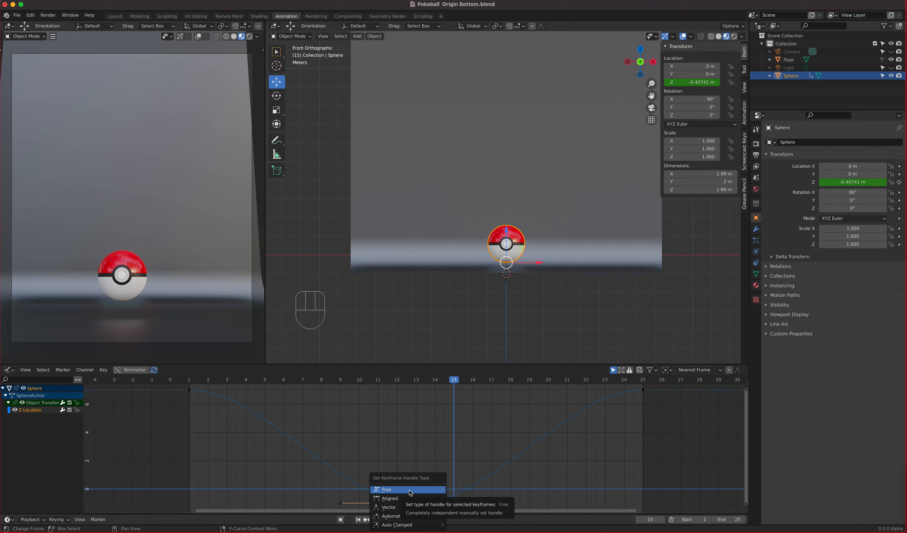
click(492, 504)
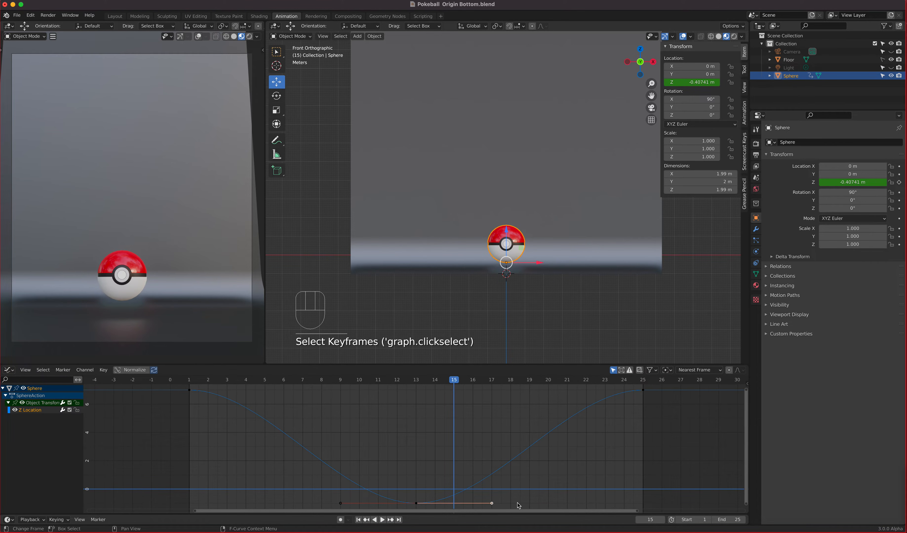
key(g)
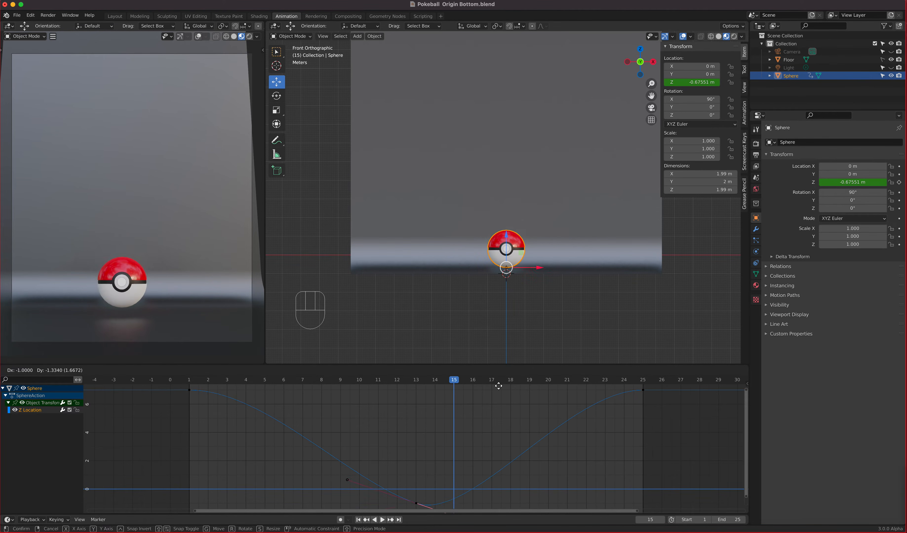
right_click(492, 459)
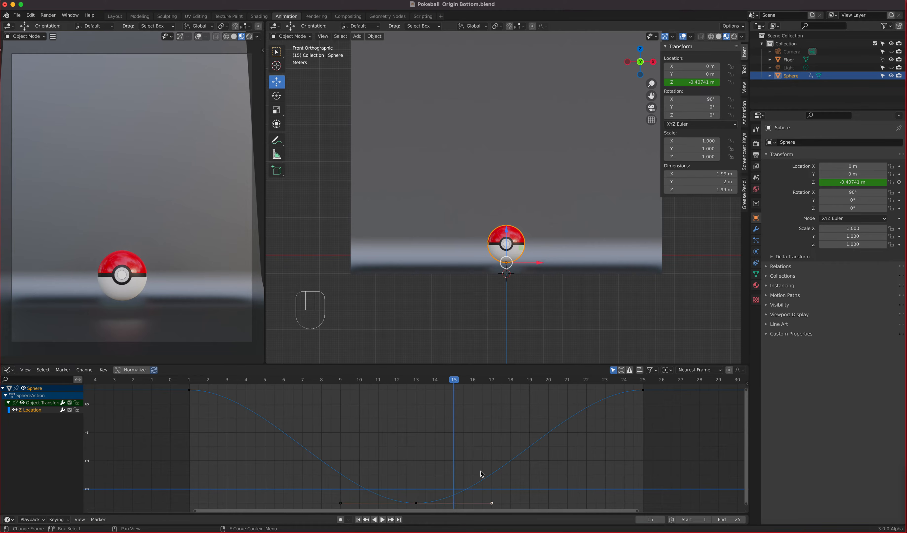
Step: Set the handle type of the Z Location keyframe at frame 13 to Free, with the playhead on that frame
click(416, 503)
click(418, 383)
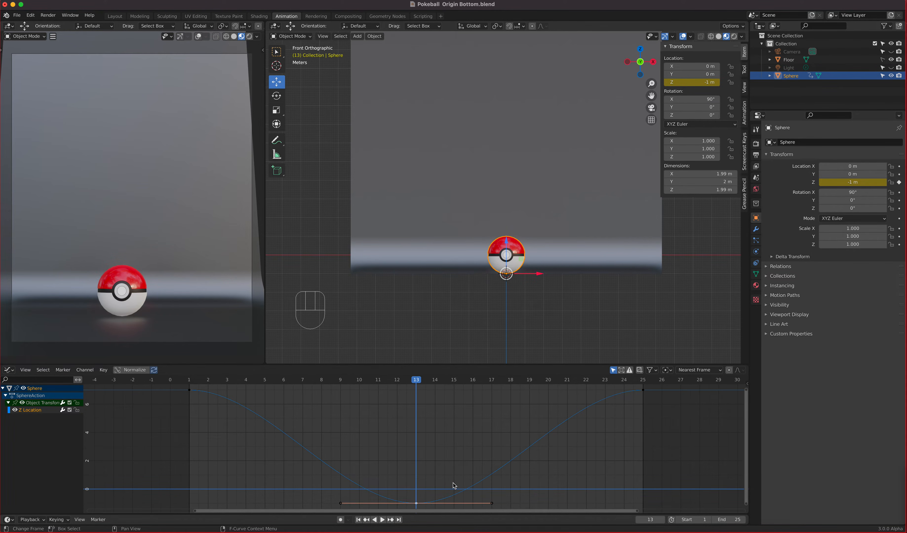
key(v)
click(445, 475)
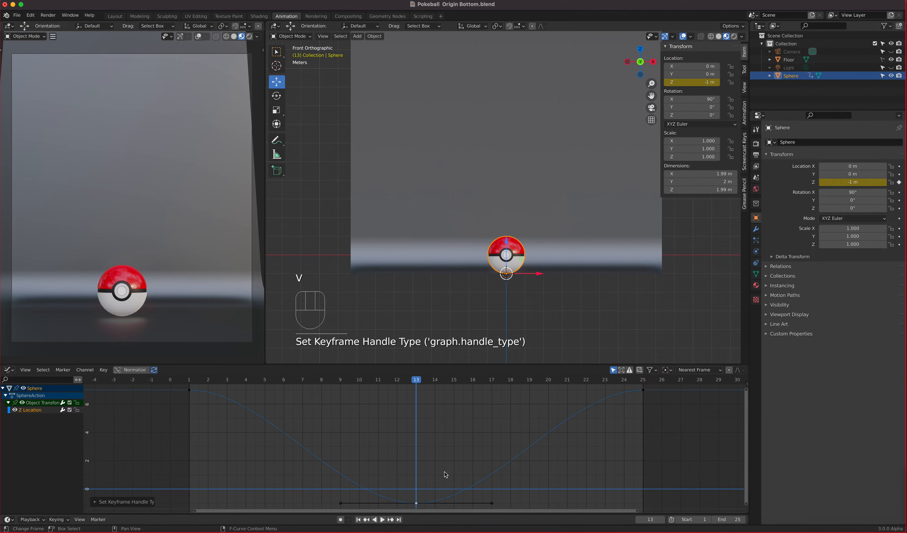
Step: Move both handles of the frame 13 keyframe almost straight above it to a value of about 2, giving the curve a sharp V shape
click(342, 504)
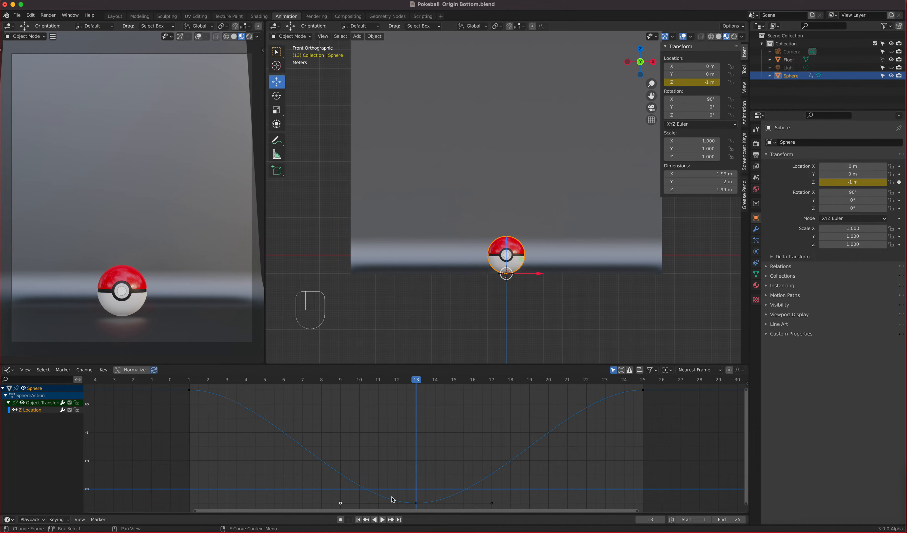
key(g)
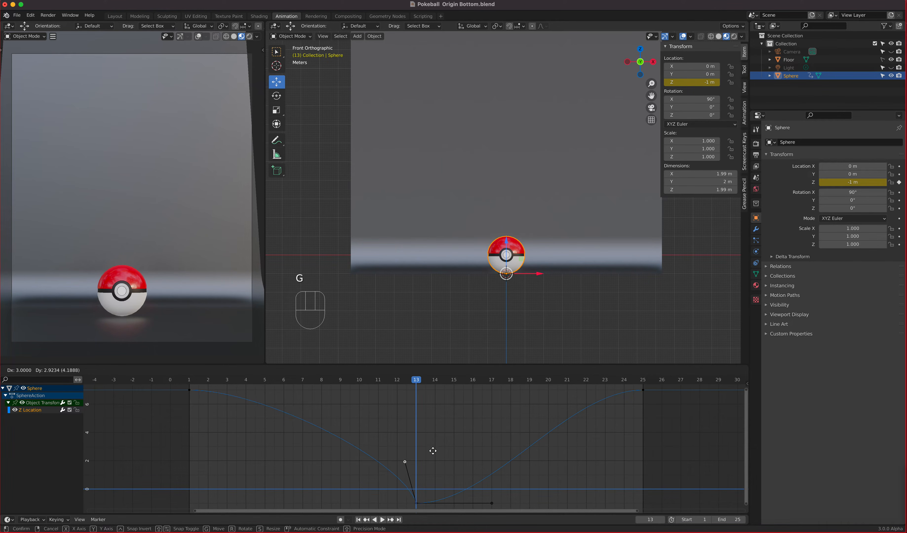
click(443, 451)
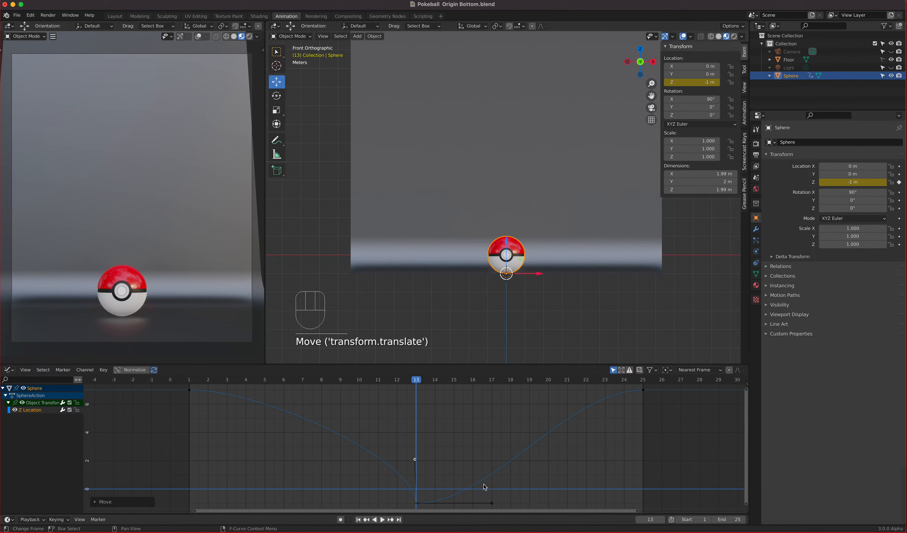
click(493, 504)
key(g)
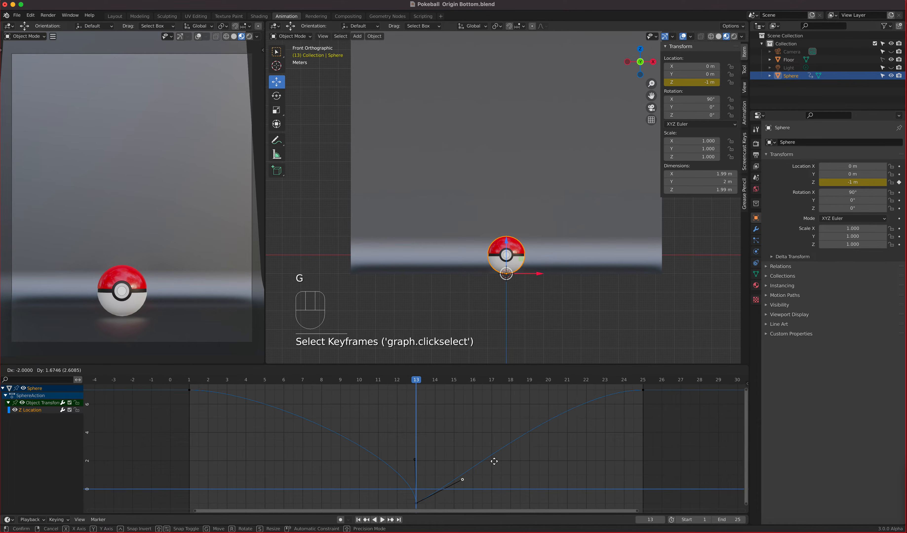
click(460, 450)
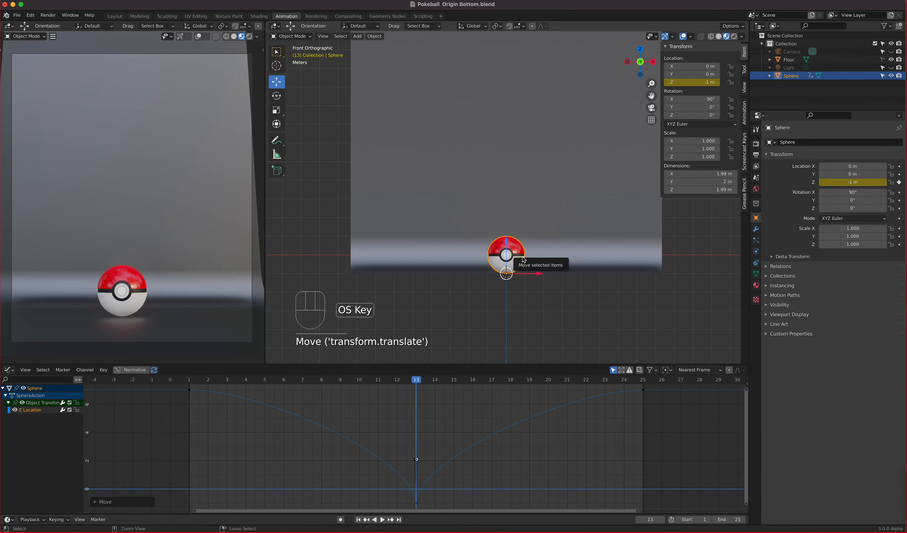
Step: Spread the frame 13 keyframe's handles, the right one to a value of about 3.4 and the left to about 2.5, playing the animation before and after
key(space)
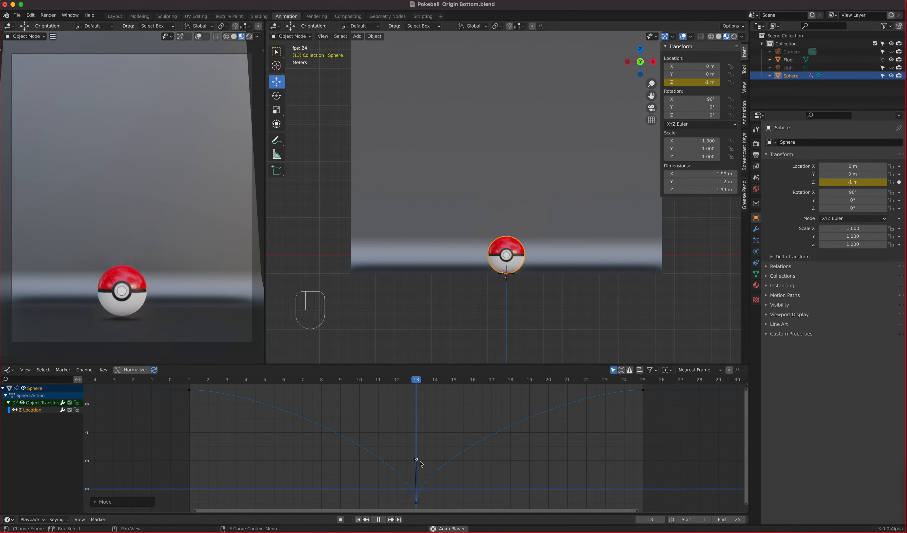
key(space)
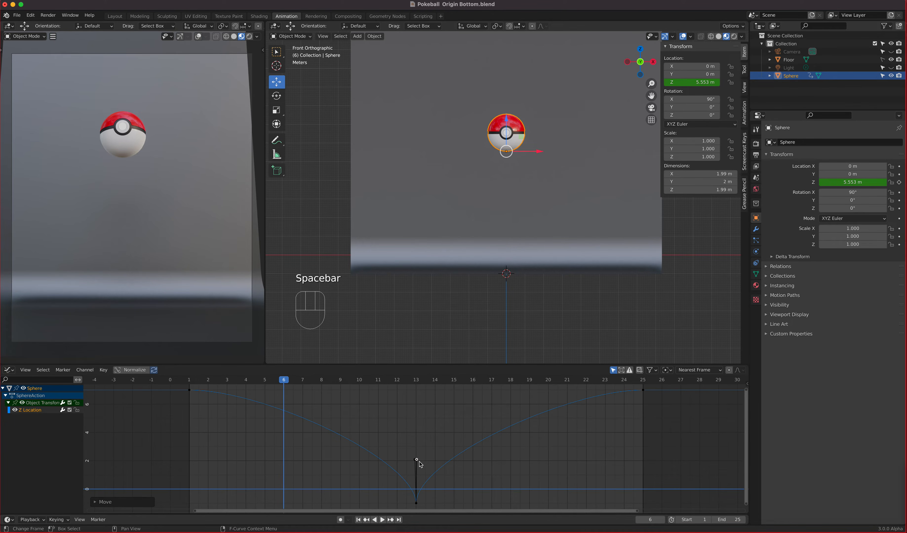
key(g)
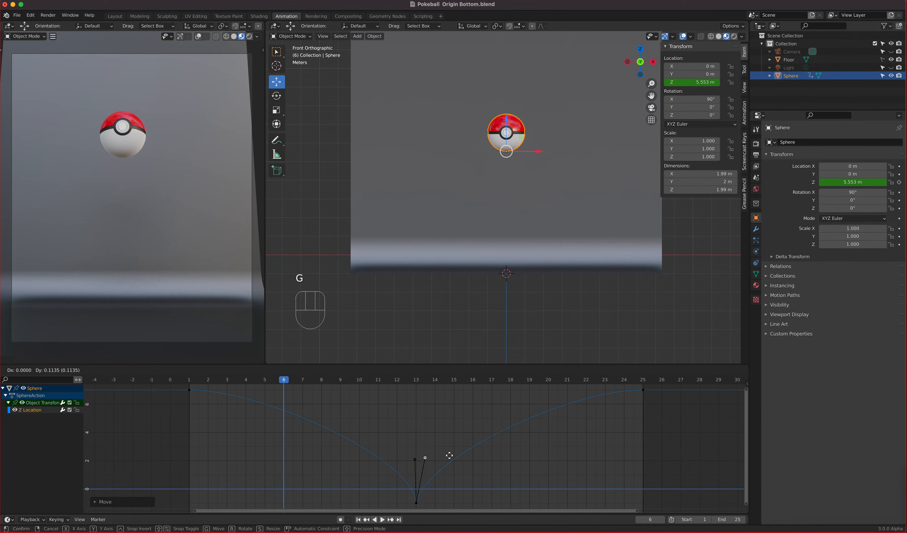
click(454, 438)
click(415, 461)
key(g)
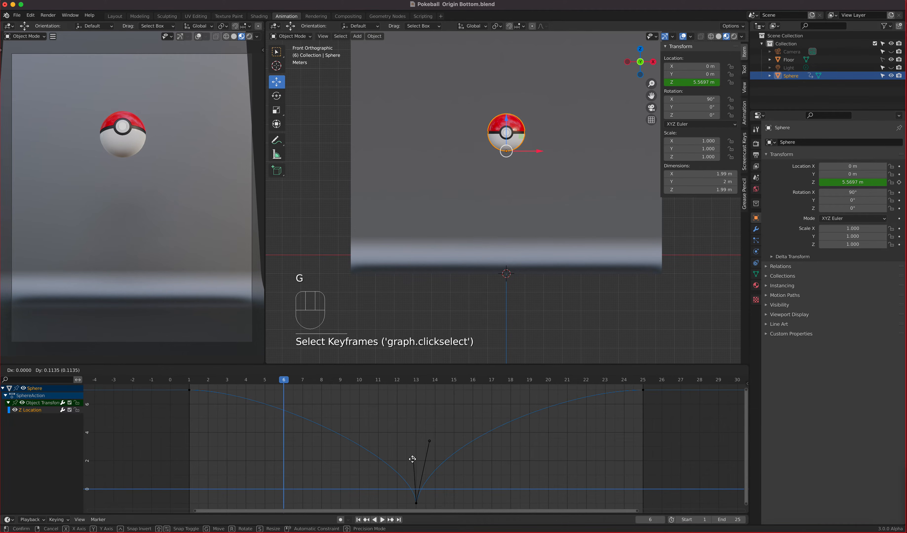
click(408, 455)
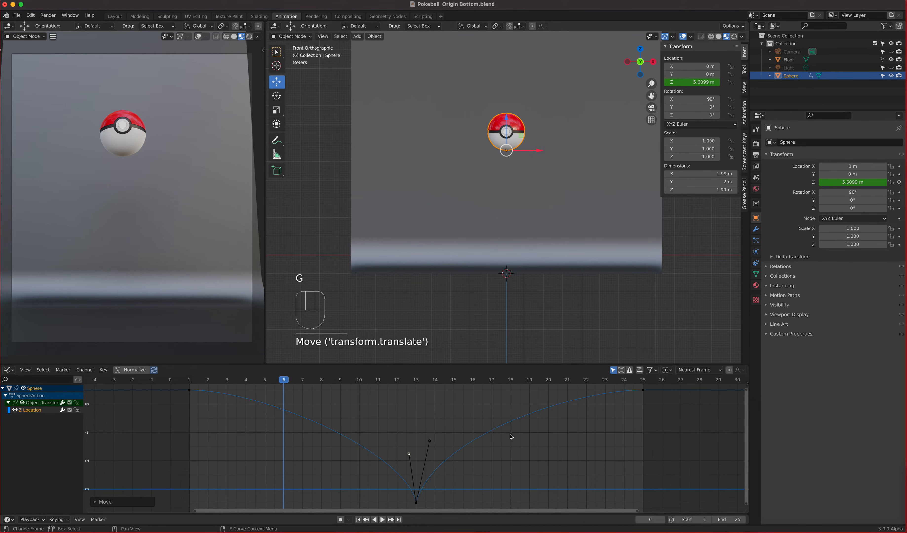
key(space)
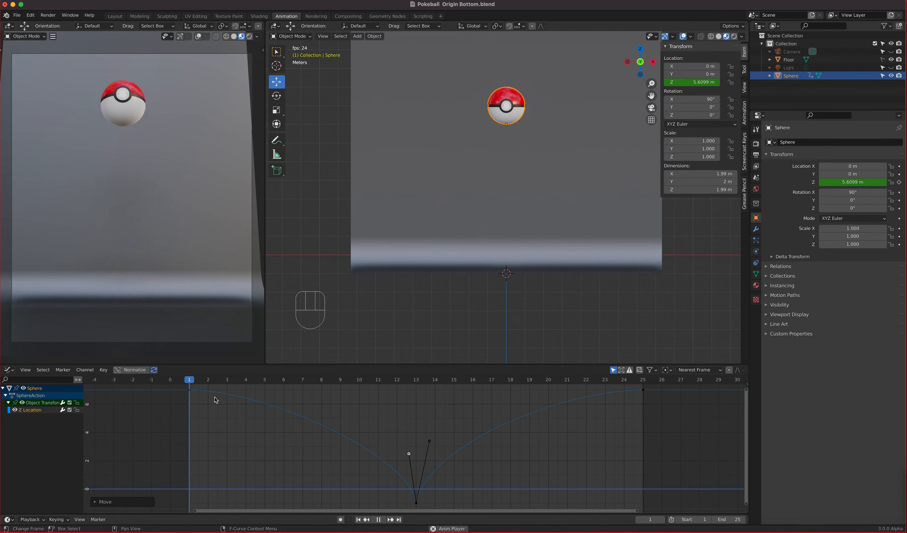
key(space)
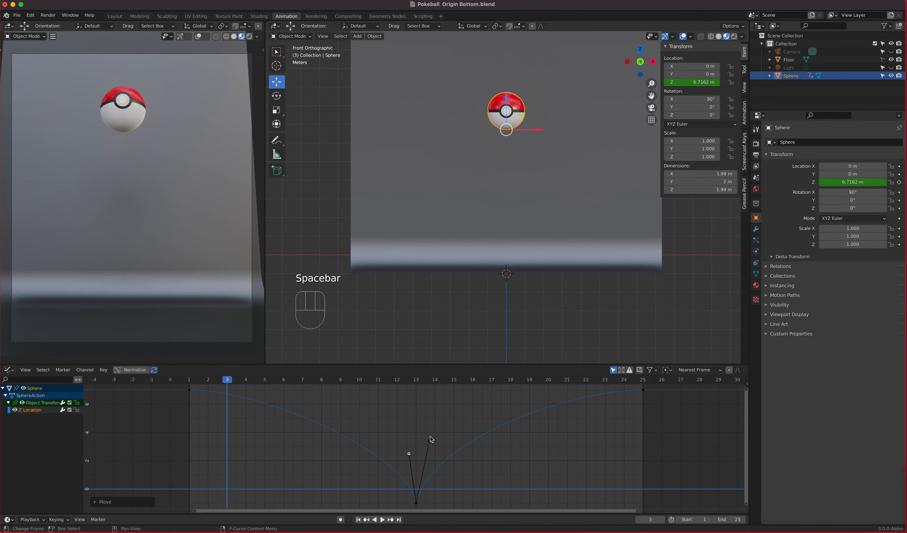
Step: Place the playhead on frame 13 and select the Z Location keyframe at the lowest point of the curve
drag(404, 381, 416, 381)
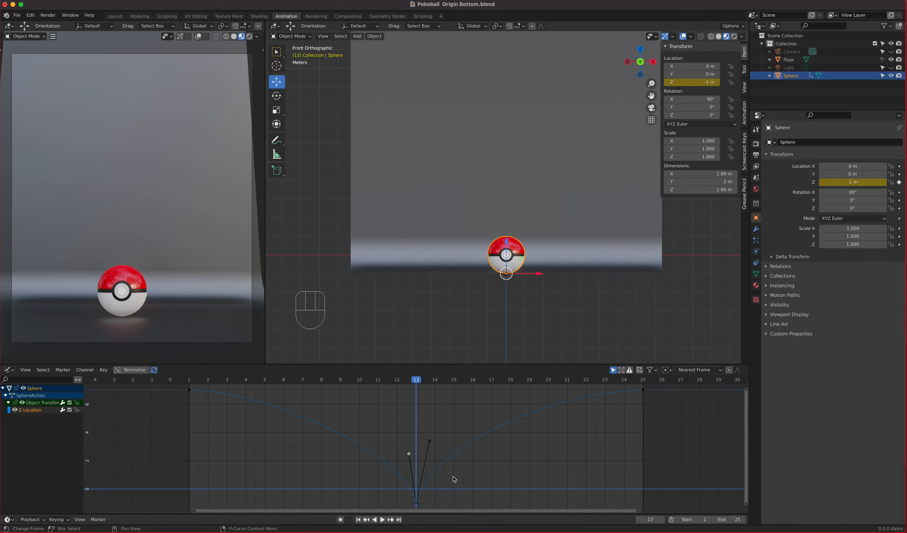
click(416, 504)
shift+middle_drag(485, 482, 500, 441)
scroll(488, 452, up, 6)
scroll(489, 454, up, 2)
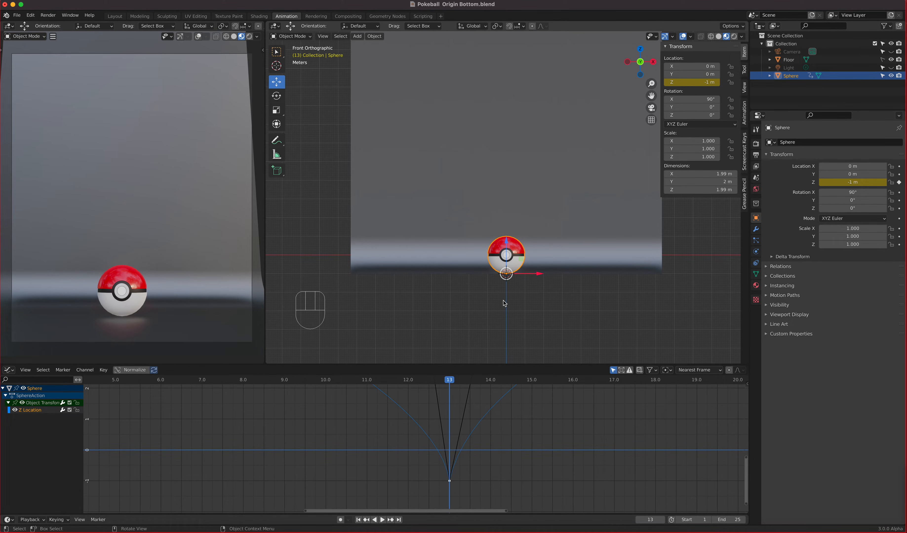
Step: Change the graph area to the Dope Sheet and duplicate the frame 13 keyframe to frame 10
click(10, 372)
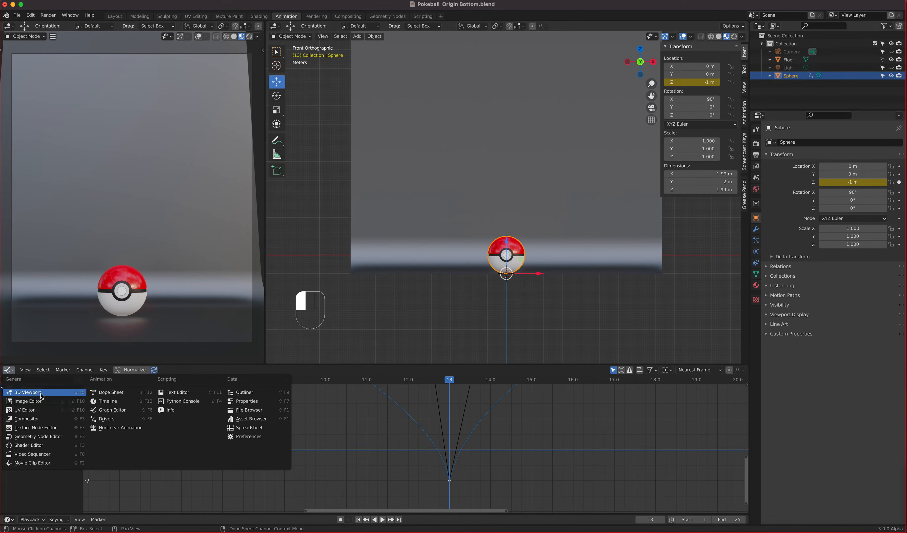
click(113, 394)
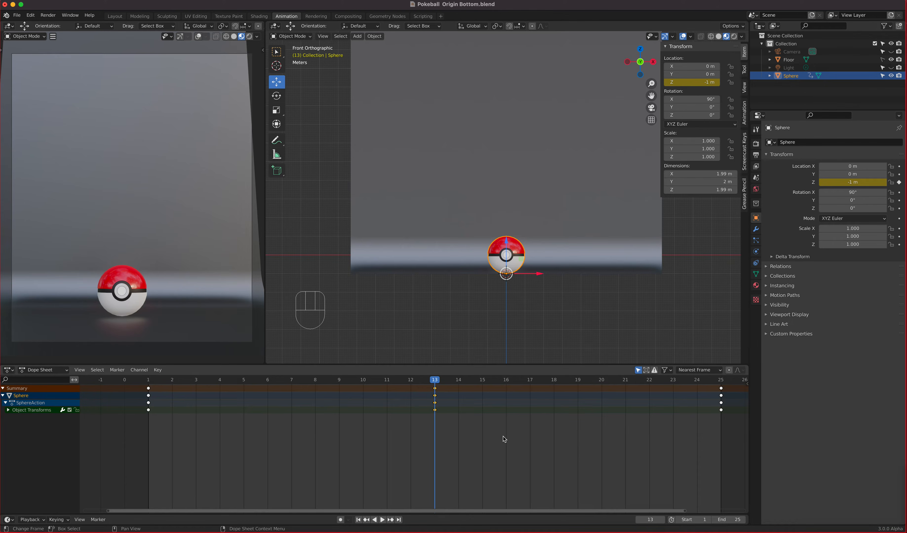
drag(449, 432, 425, 387)
drag(446, 428, 429, 388)
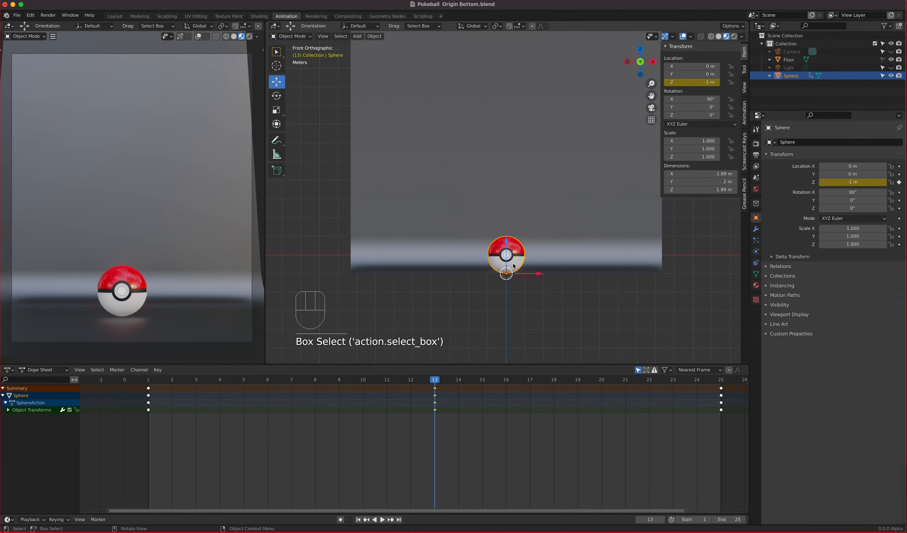
key(shift)
key(shift+d)
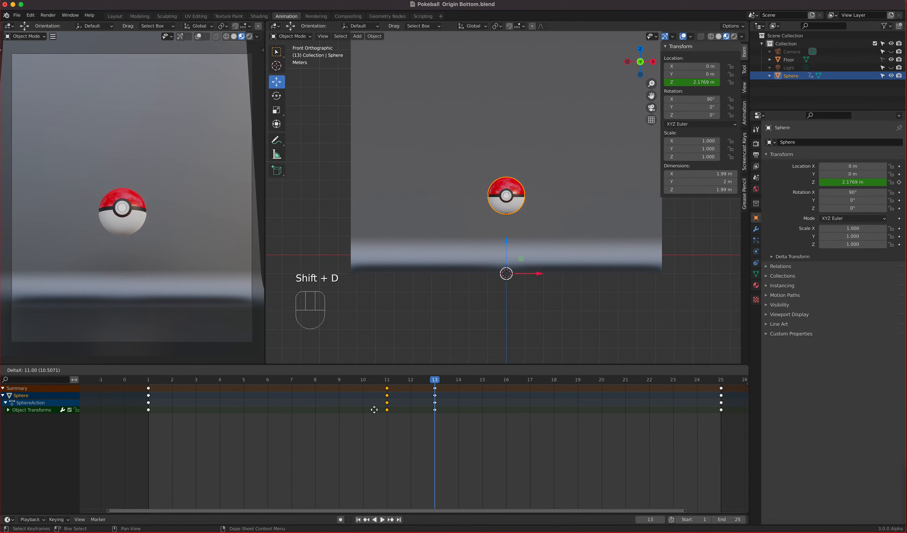
click(363, 410)
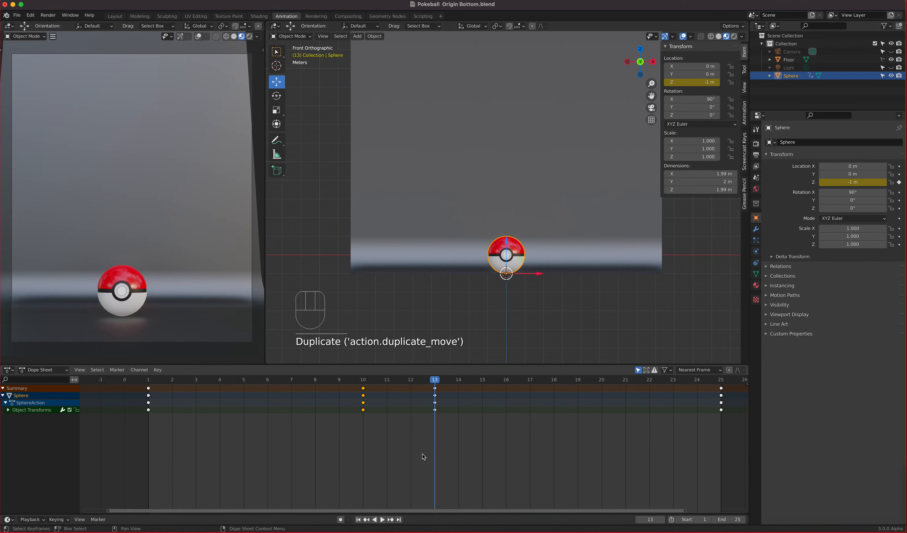
Step: Play the animation from frame 1 and scrub between frames 10 and 13 to check how the ball stays down
drag(436, 383, 155, 405)
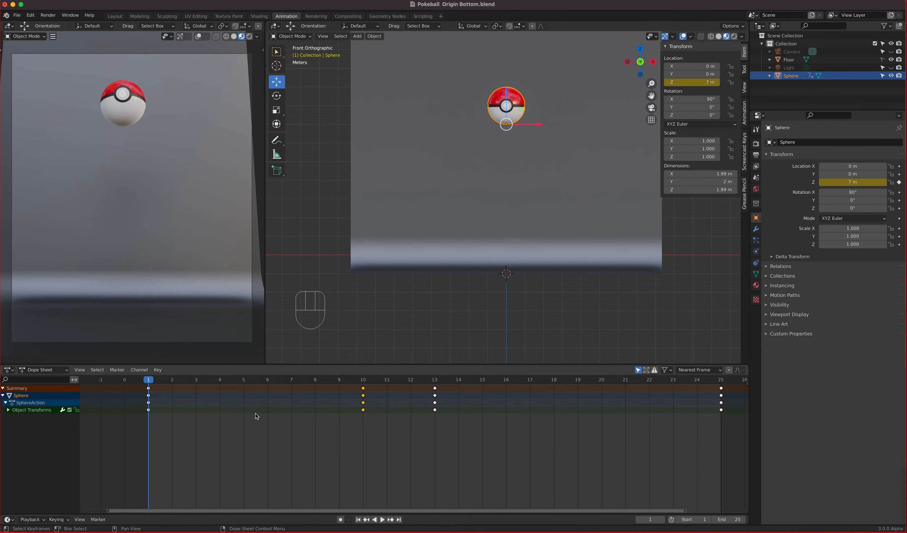
key(space)
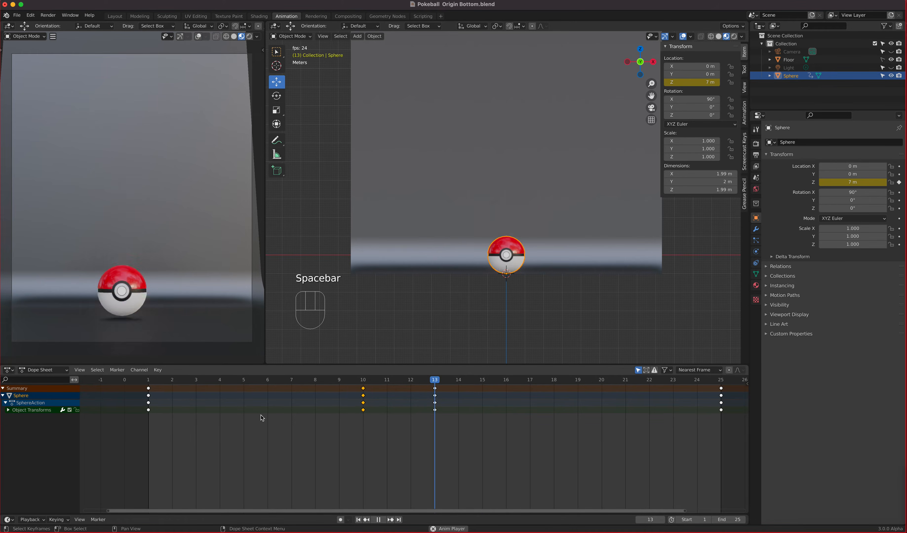
key(space)
click(364, 381)
drag(365, 382, 426, 391)
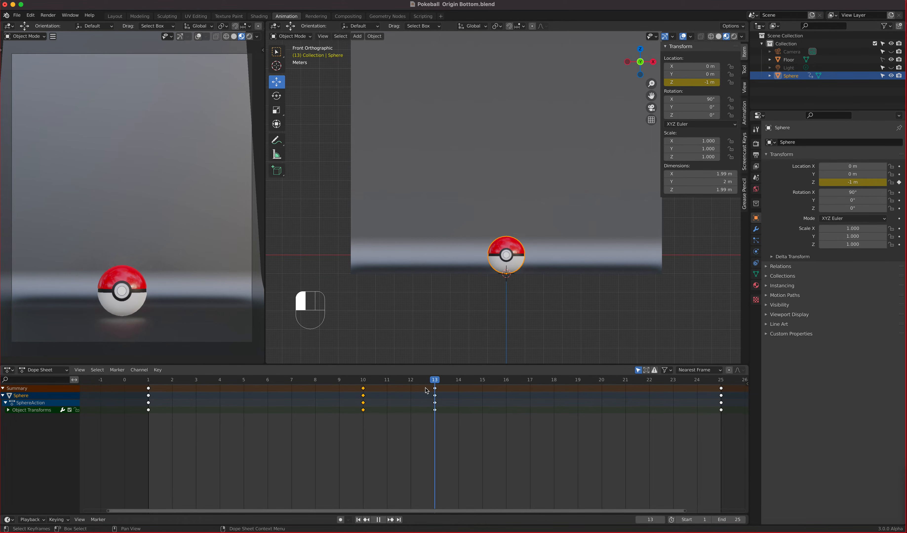
drag(426, 391, 426, 391)
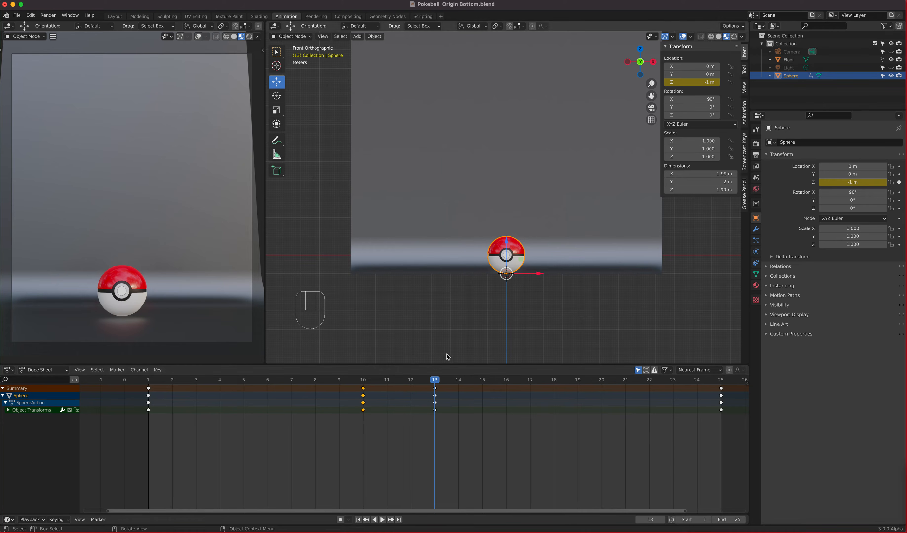
Step: Place the playhead on frame 16, duplicate the frame 10 keyframe there and play the animation
drag(438, 387, 504, 389)
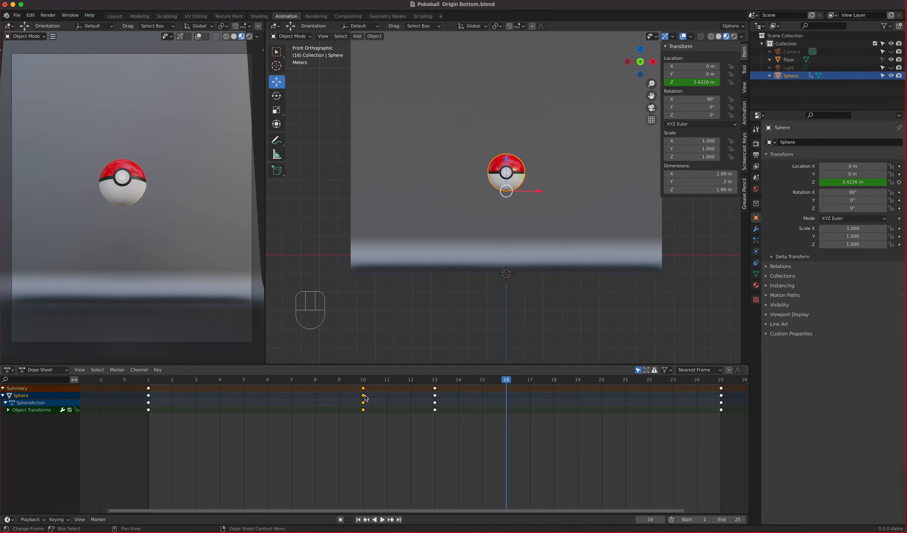
key(shift+d)
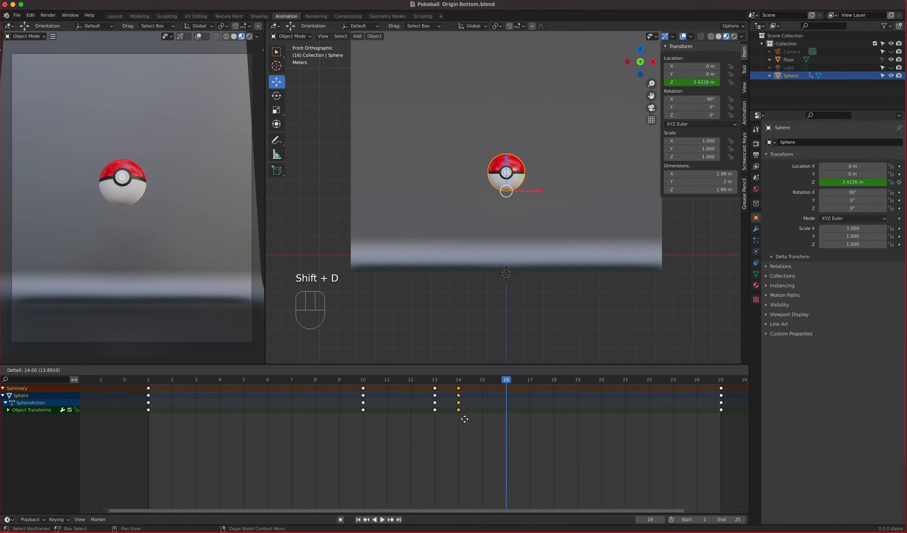
click(501, 421)
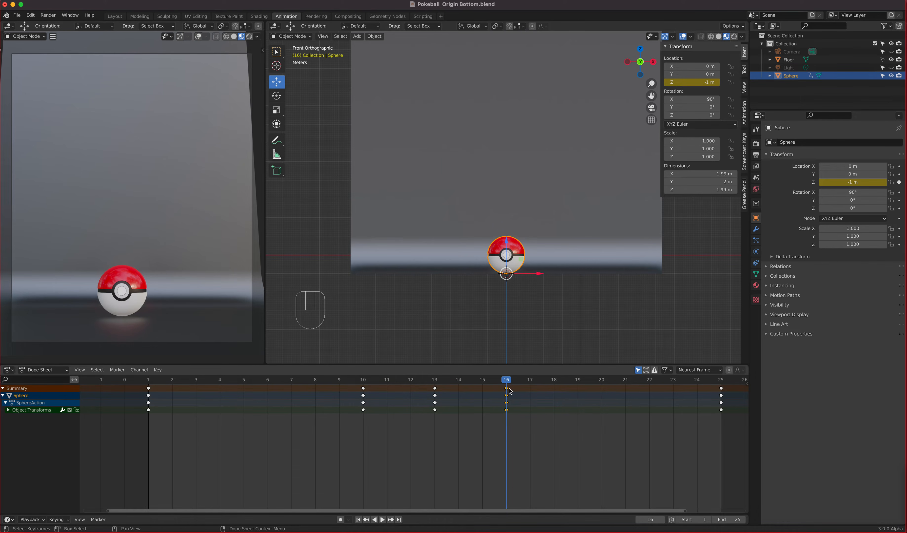
key(space)
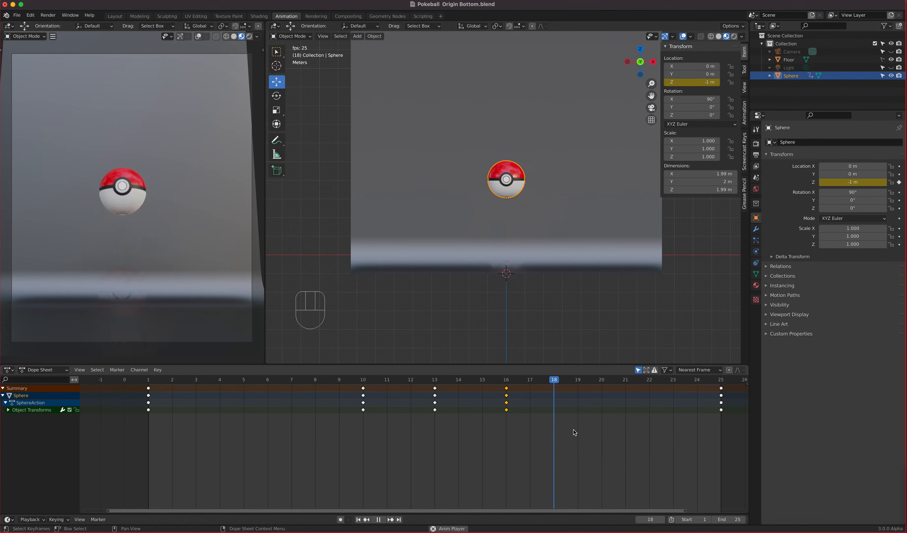
key(space)
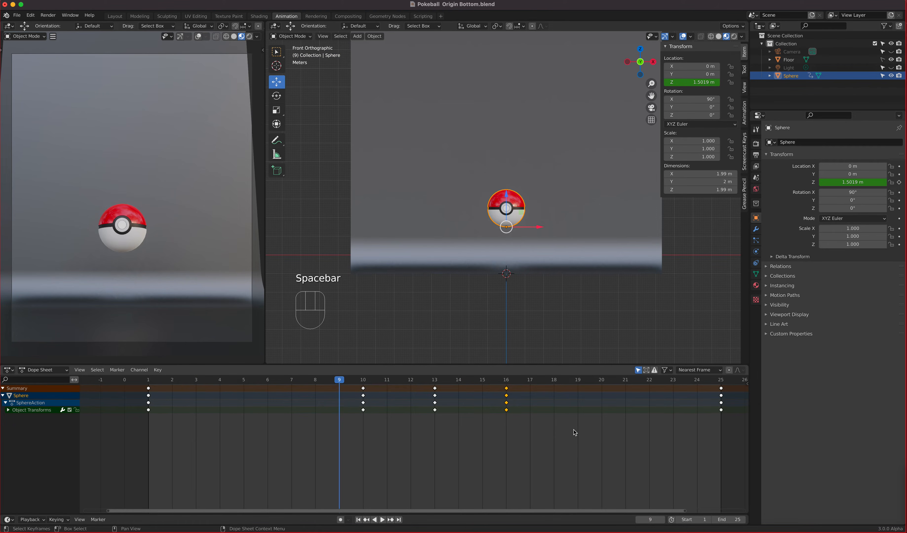
Step: Change the area back to the Graph Editor, select all keyframes of the Z Location curve and fit them in the view
click(8, 370)
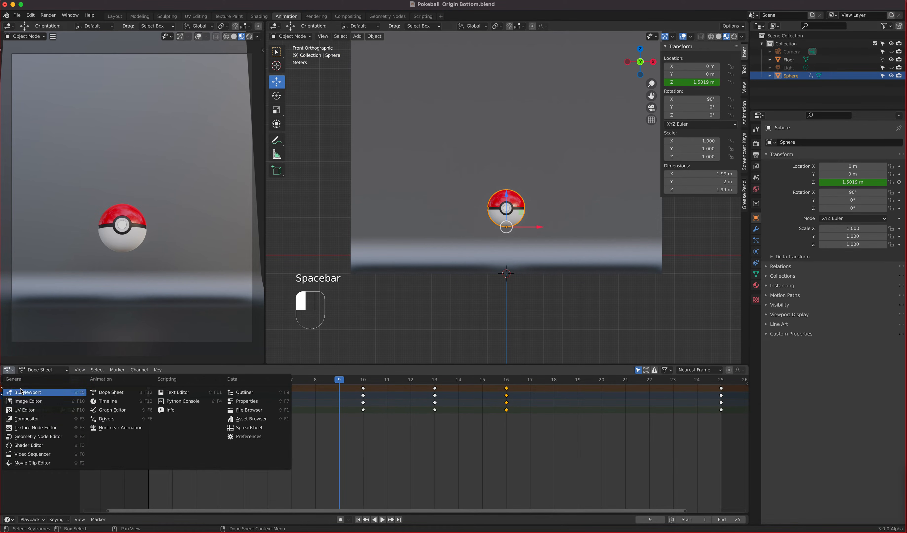
click(107, 412)
scroll(526, 445, down, 6)
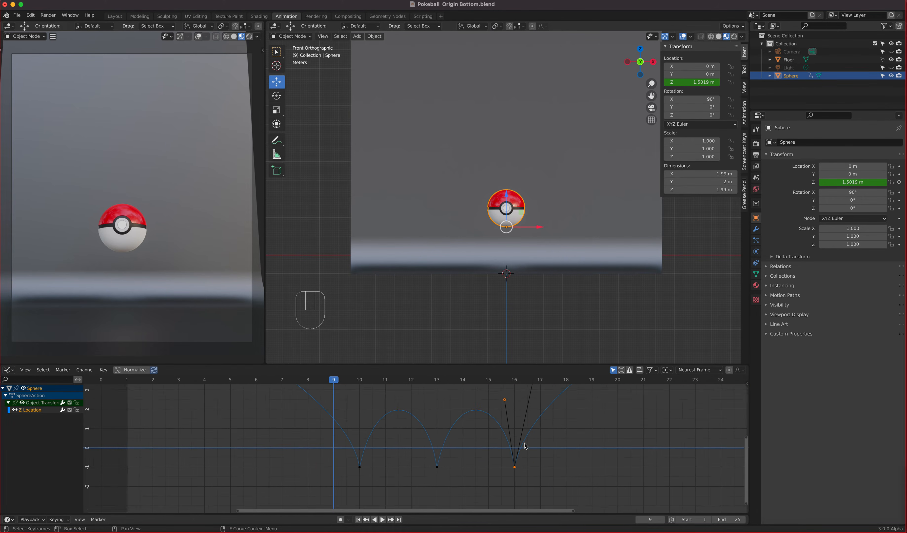
scroll(529, 422, down, 2)
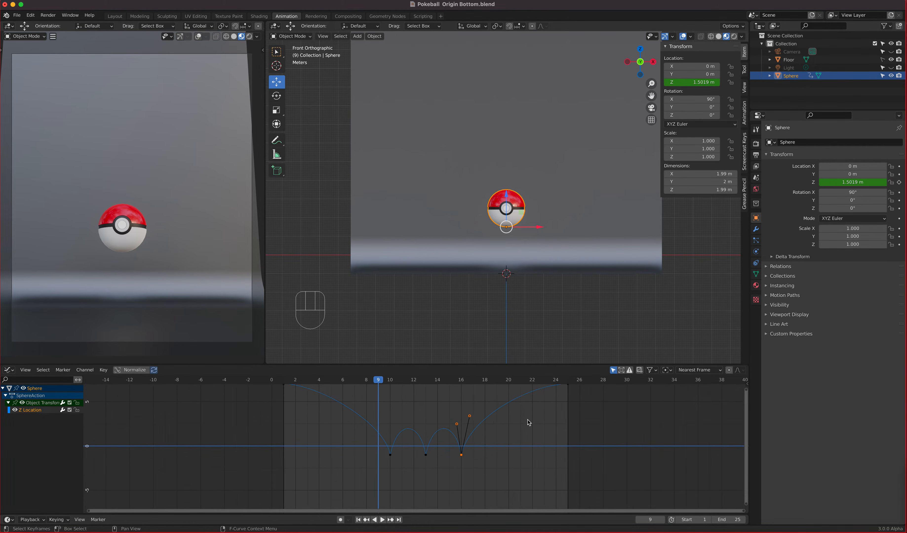
key(KP_Decimal)
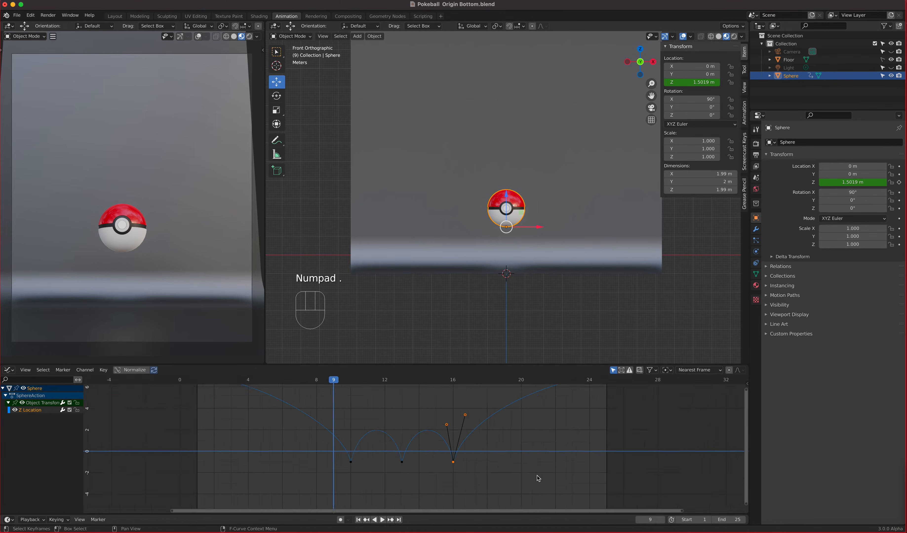
scroll(538, 478, down, 5)
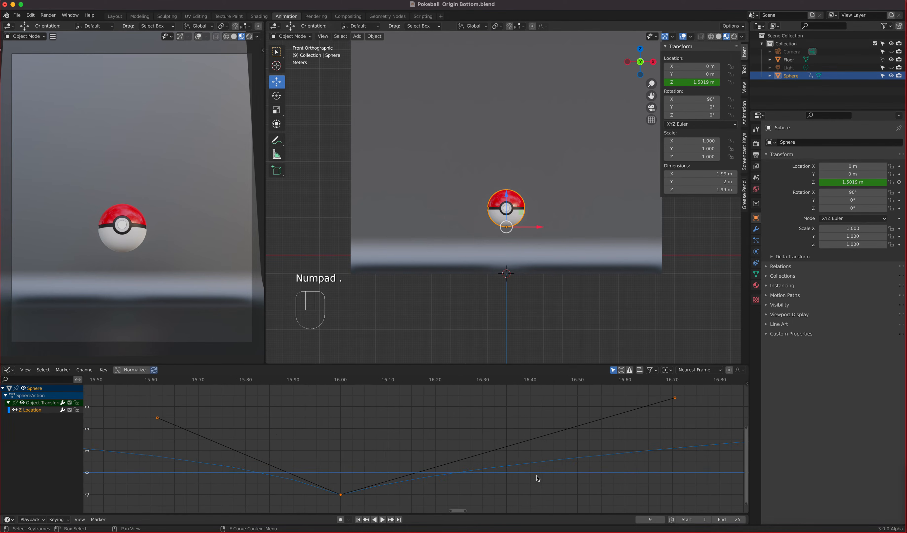
key(a)
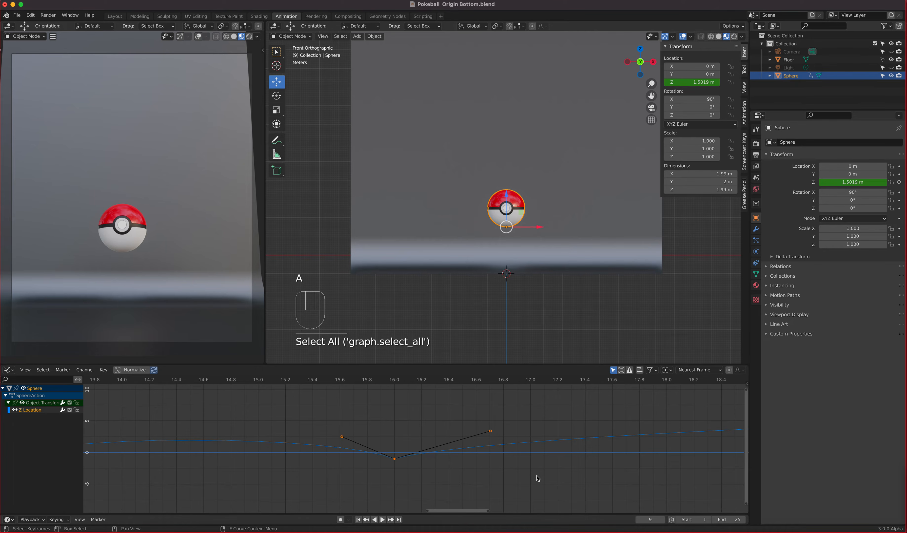
key(KP_Decimal)
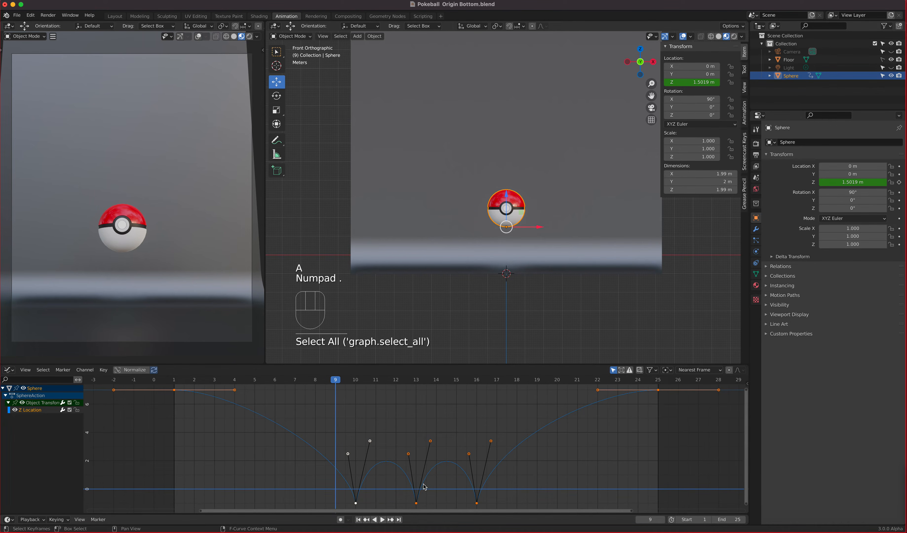
Step: Place the playhead on frame 10 and lower the right handle of its keyframe to about the keyframe's own level
mouse_move(352, 382)
mouse_down()
mouse_move(473, 386)
mouse_move(357, 385)
mouse_up()
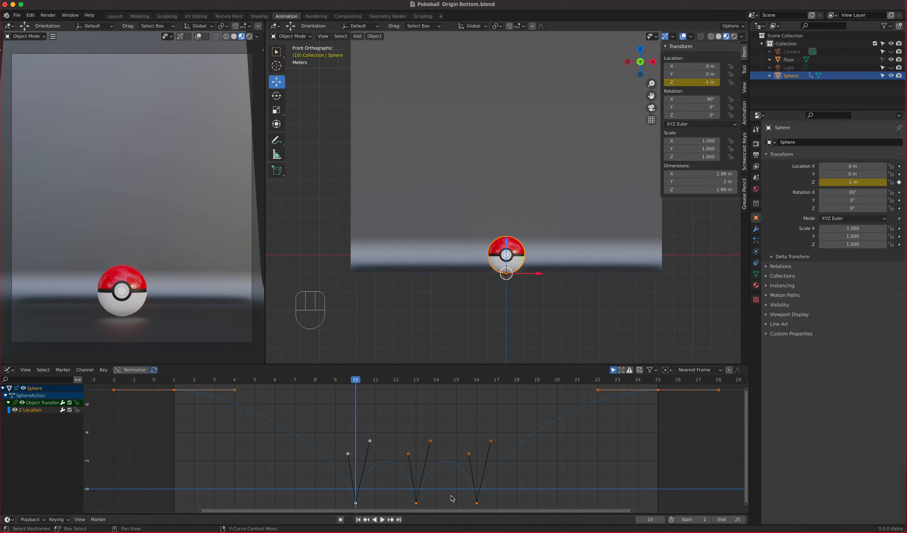
mouse_move(461, 477)
shift+middle_down()
mouse_move(477, 450)
mouse_move(479, 418)
mouse_move(459, 473)
mouse_move(466, 476)
shift+middle_up()
scroll(477, 421, up, 5)
click(385, 397)
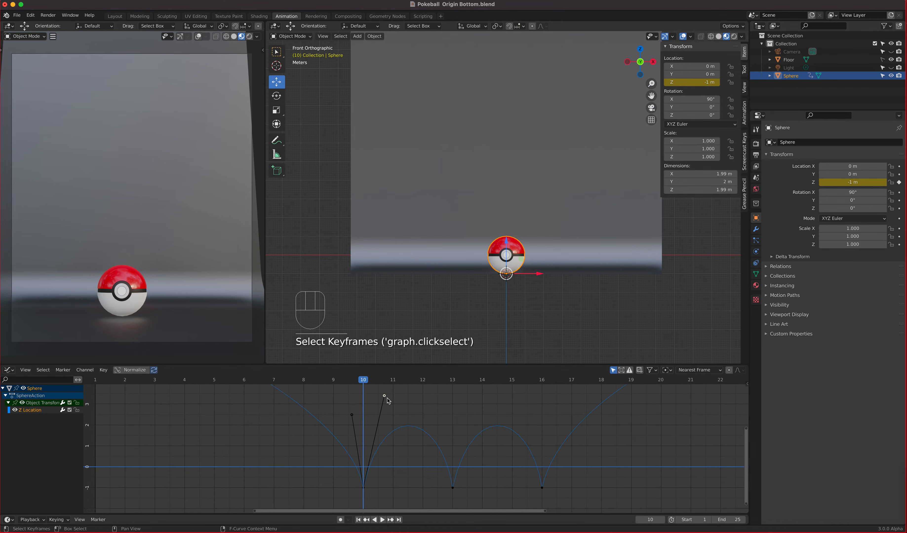
key(g)
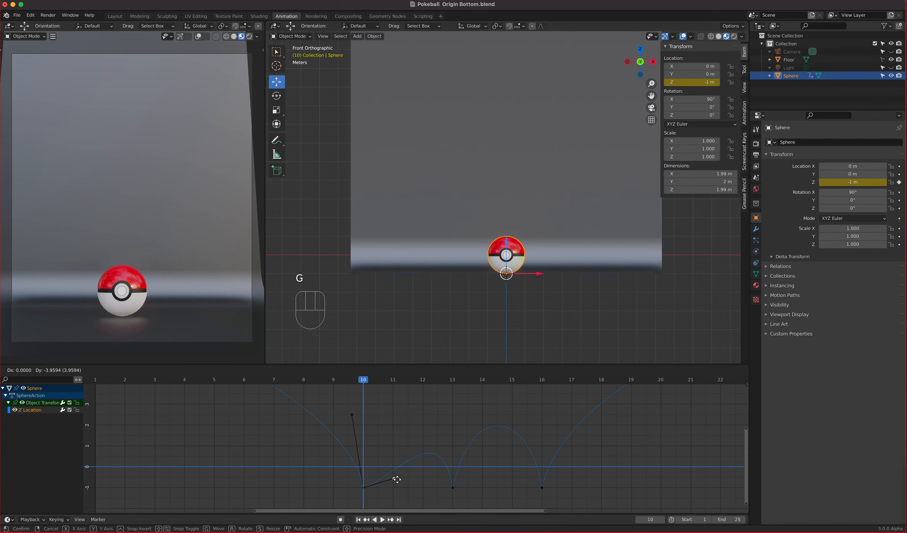
key(shift)
click(399, 379)
Step: Lower both handles of the frame 13 keyframe on the Z Location curve to about the keyframe's own level
click(441, 431)
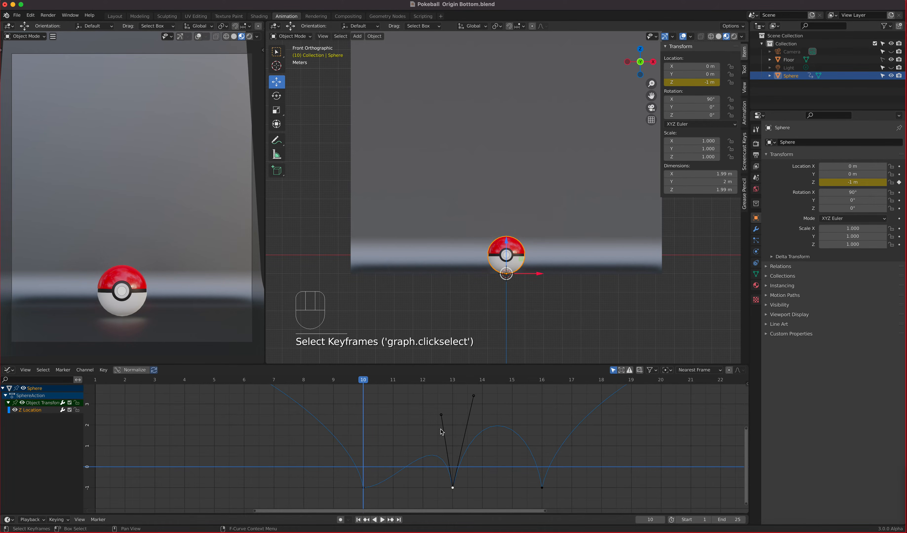
click(441, 416)
key(g)
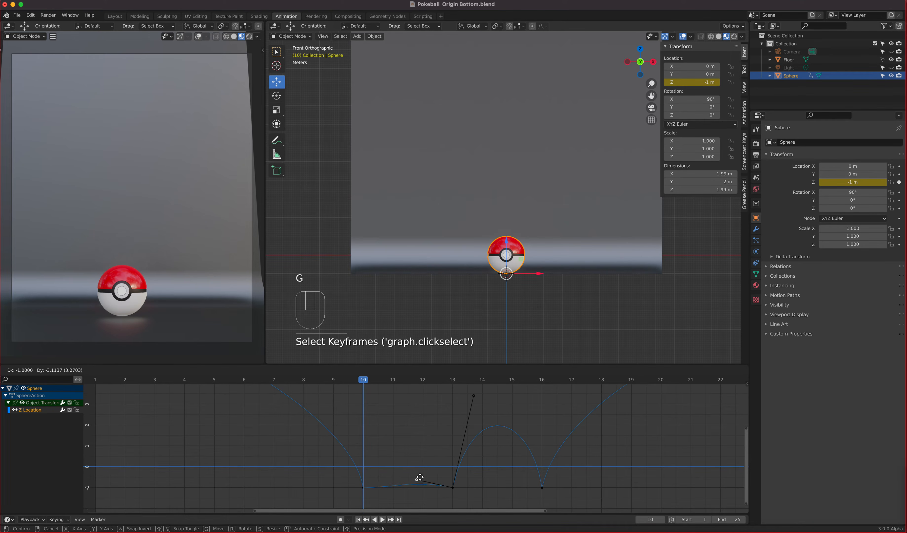
click(418, 485)
click(473, 397)
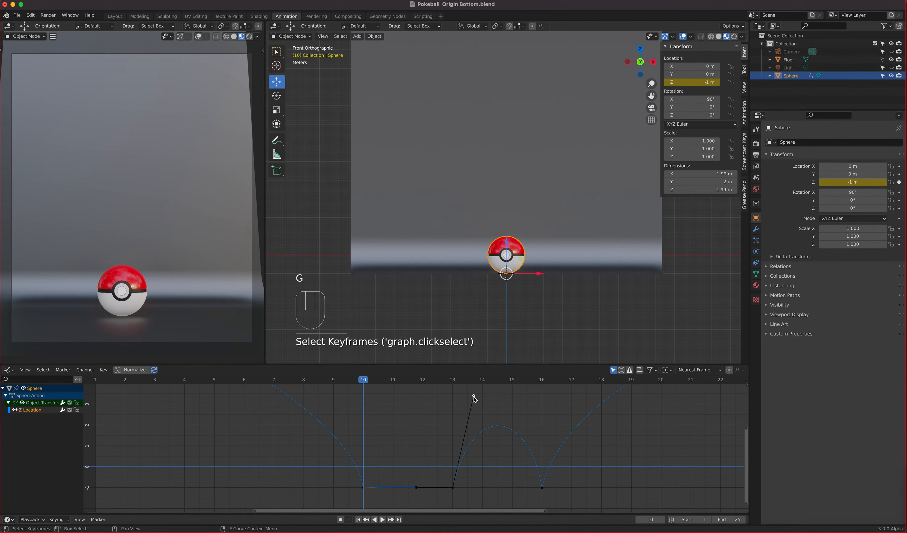
key(g)
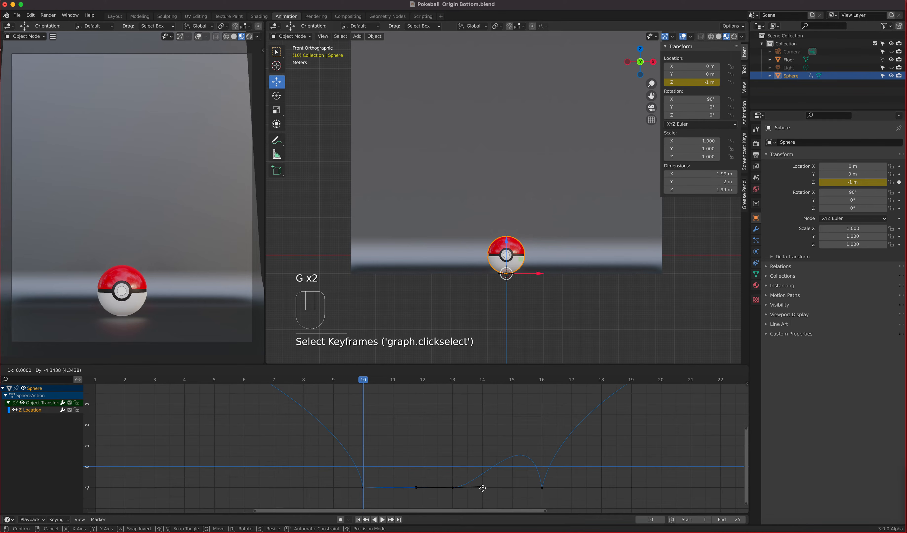
click(481, 489)
Step: Lower the left handle of the frame 16 keyframe to about the keyframe's own level
click(542, 483)
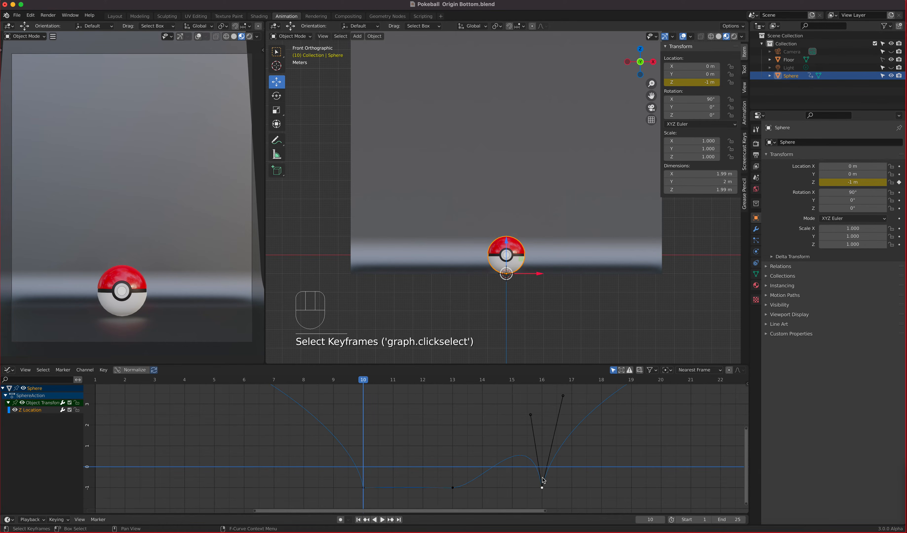
click(531, 417)
key(g)
click(504, 488)
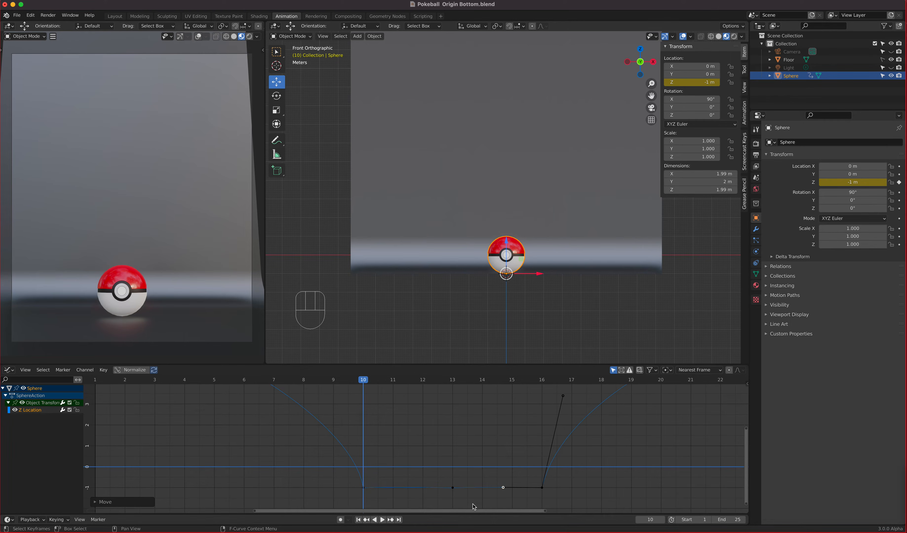
Step: Delete the middle keyframe at frame 13 from the Z Location curve
click(453, 488)
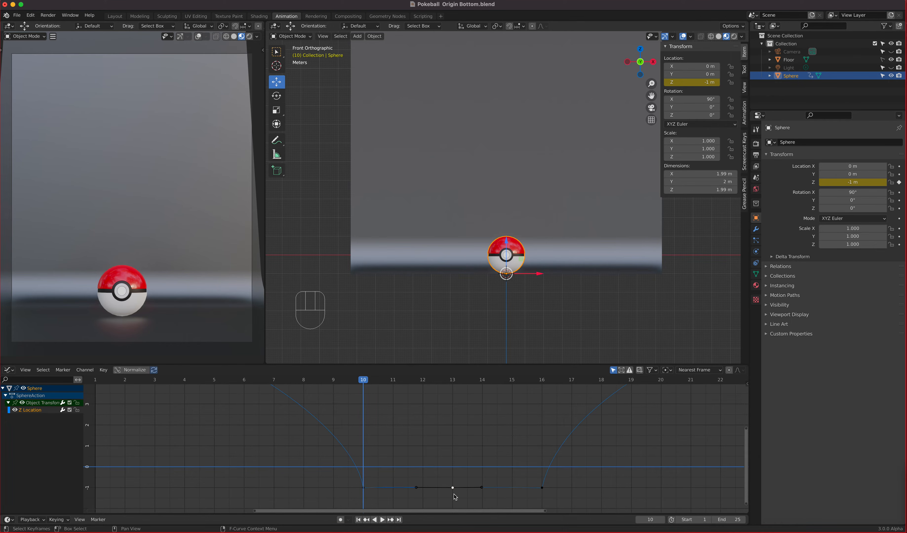
click(363, 490)
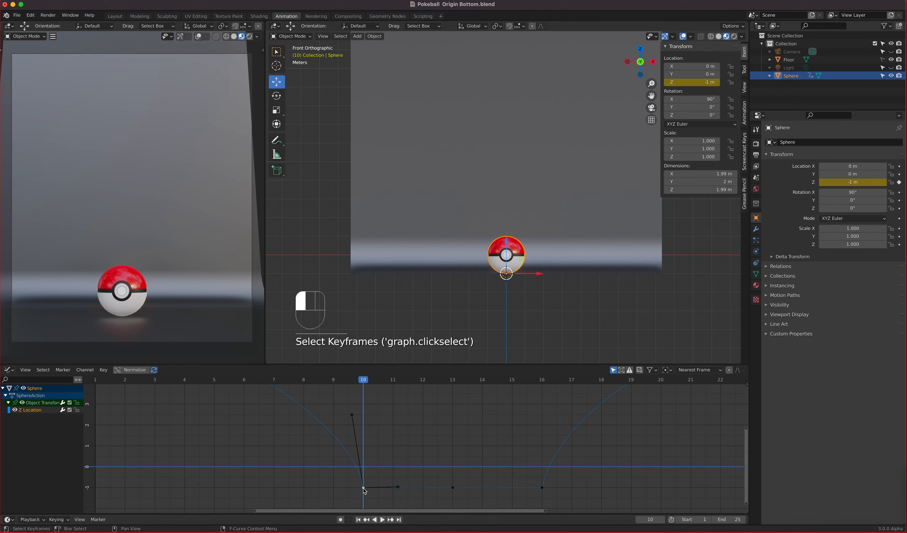
click(542, 488)
click(453, 489)
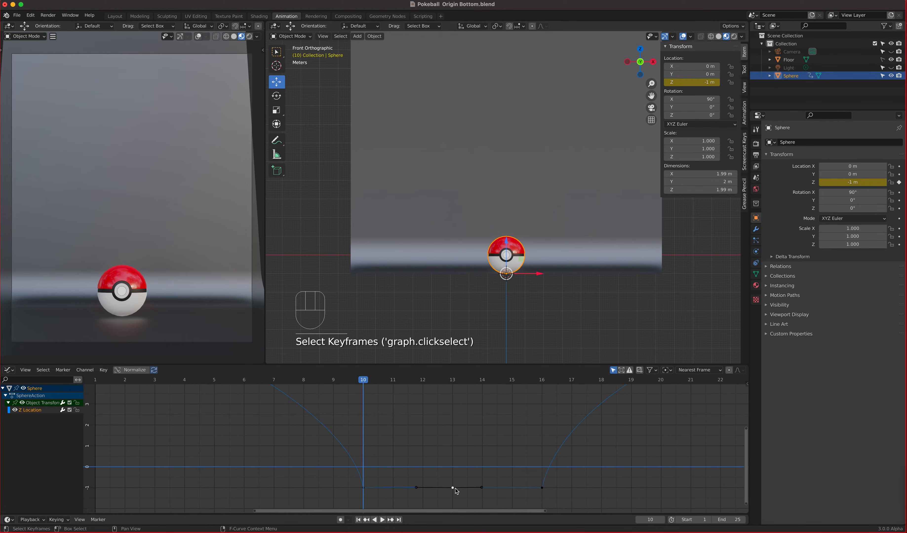
key(x)
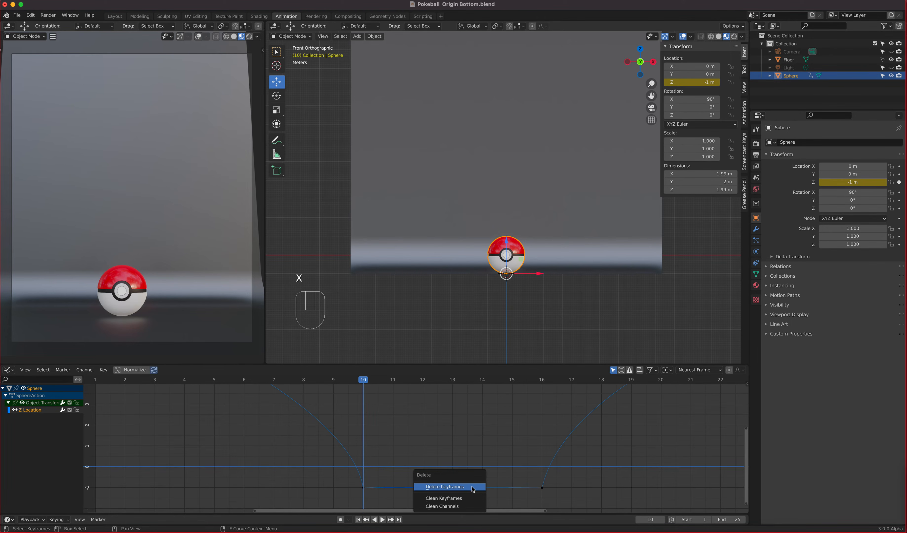
click(469, 490)
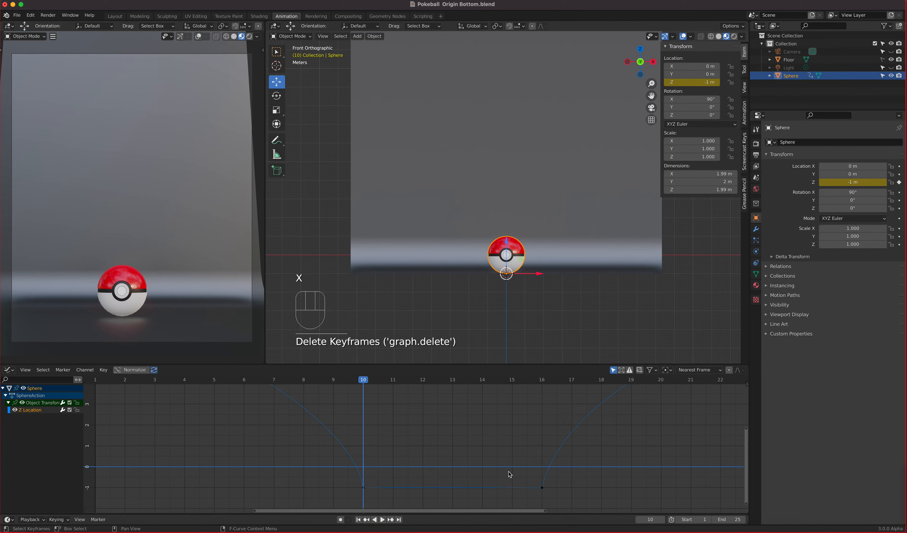
Step: Fine-tune the right handle of the frame 10 keyframe so it is exactly level with the keyframe at -1.0
click(363, 491)
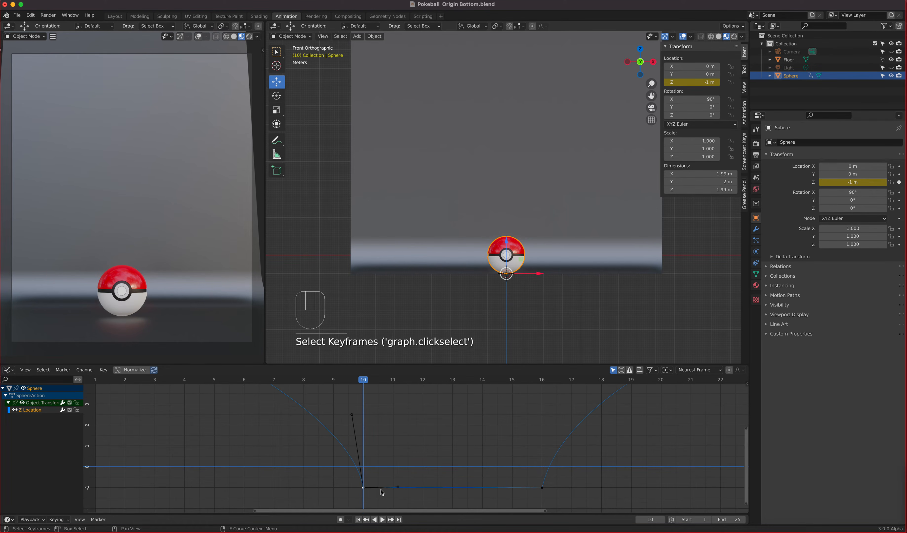
shift+middle_drag(434, 464, 456, 421)
scroll(455, 453, up, 4)
scroll(456, 454, up, 6)
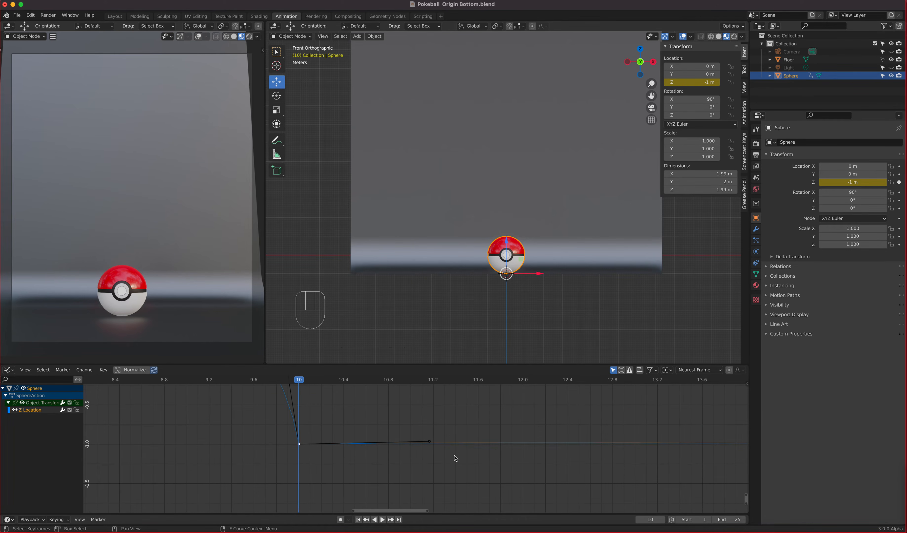
click(430, 442)
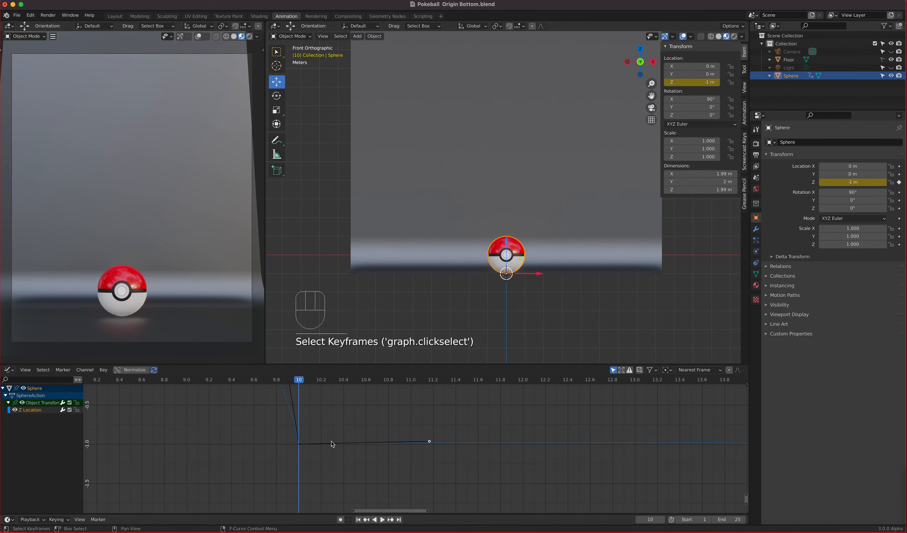
key(g)
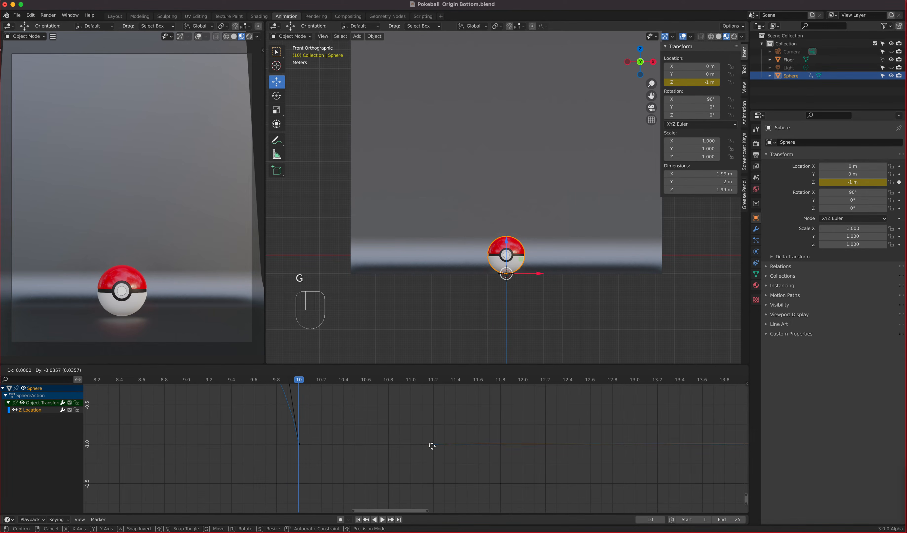
click(433, 447)
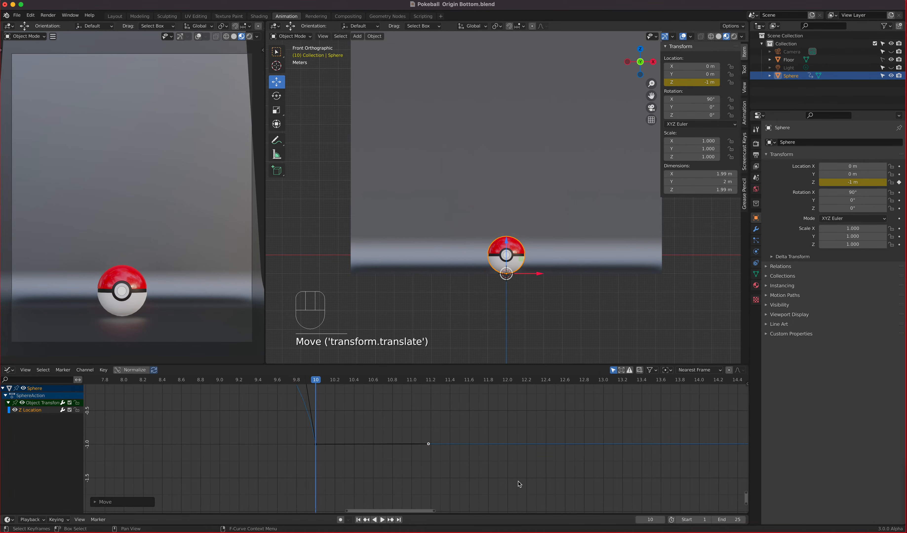
Step: Fine-tune the left handle of the frame 16 keyframe so it is exactly level with the keyframe at -1.0
shift+middle_drag(574, 470, 237, 478)
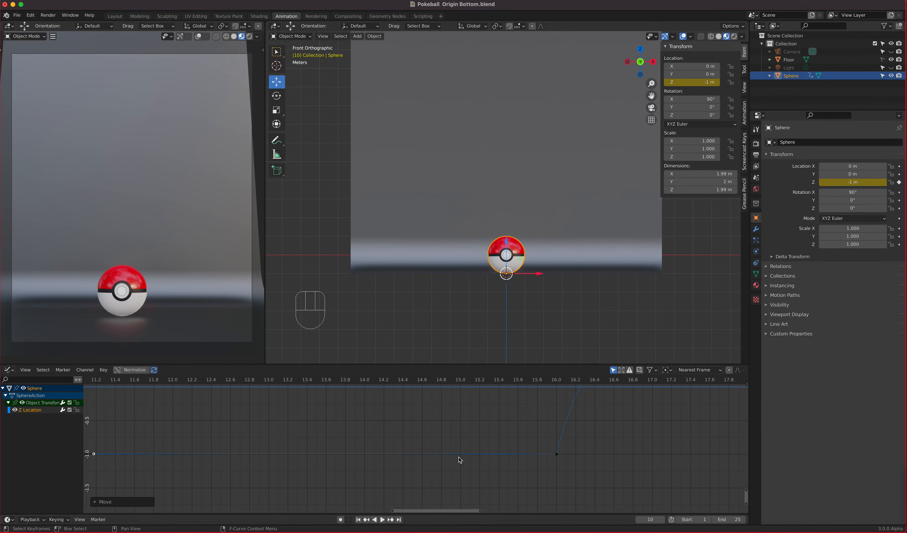
click(557, 457)
click(431, 454)
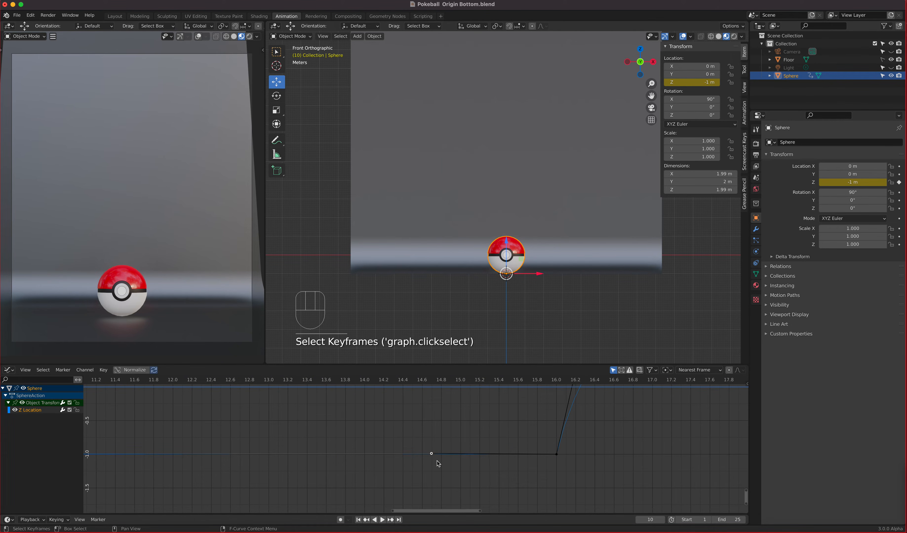
key(g)
click(446, 465)
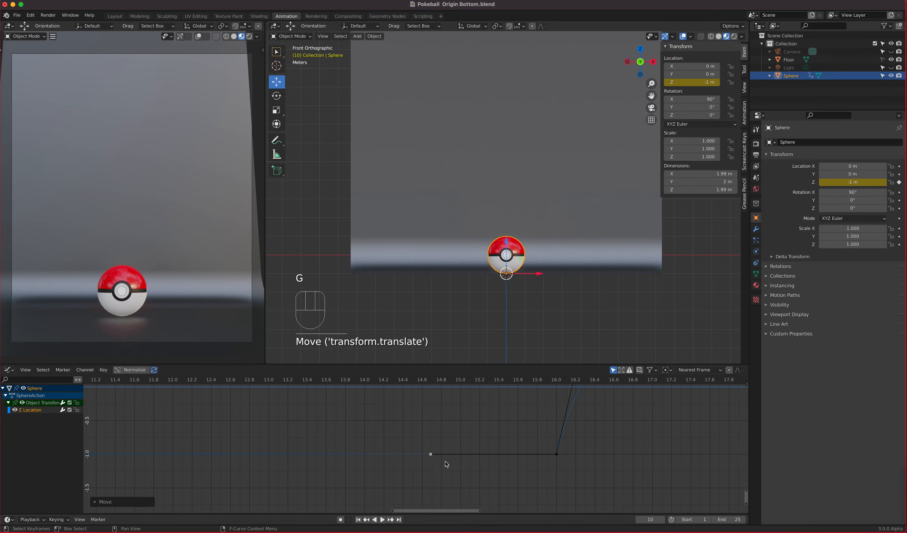
Step: Select the keyframes at frames 10 and 16 together and set their handle type to Vector
scroll(506, 474, down, 10)
drag(518, 471, 181, 444)
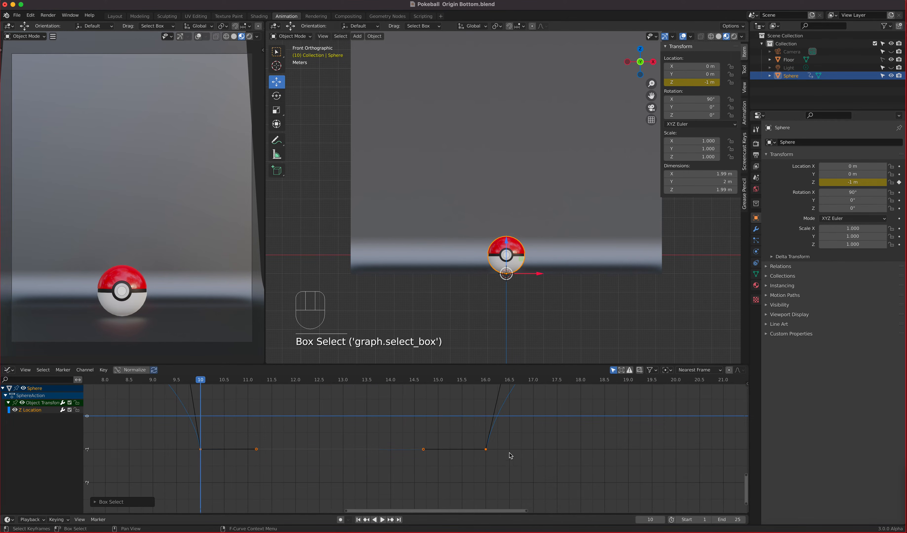
scroll(446, 449, down, 12)
shift+middle_drag(433, 451, 438, 476)
key(v)
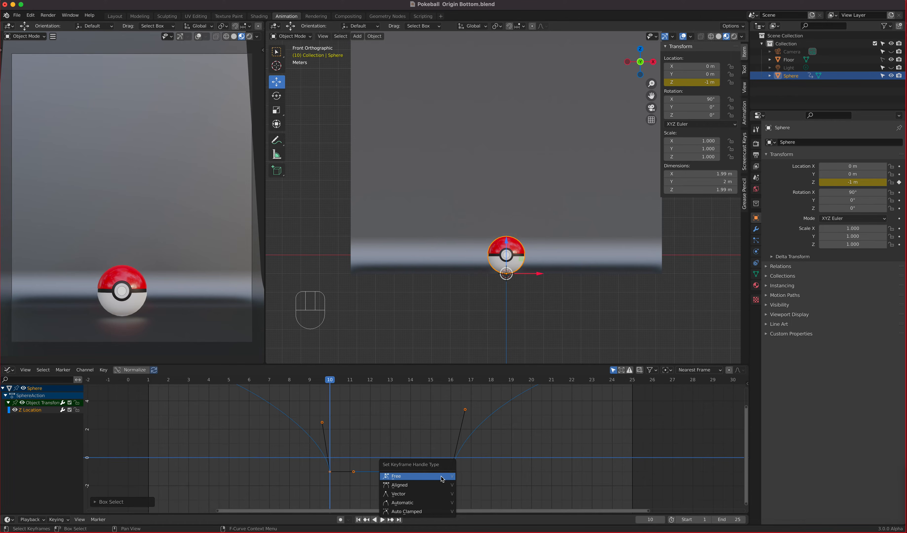
click(428, 496)
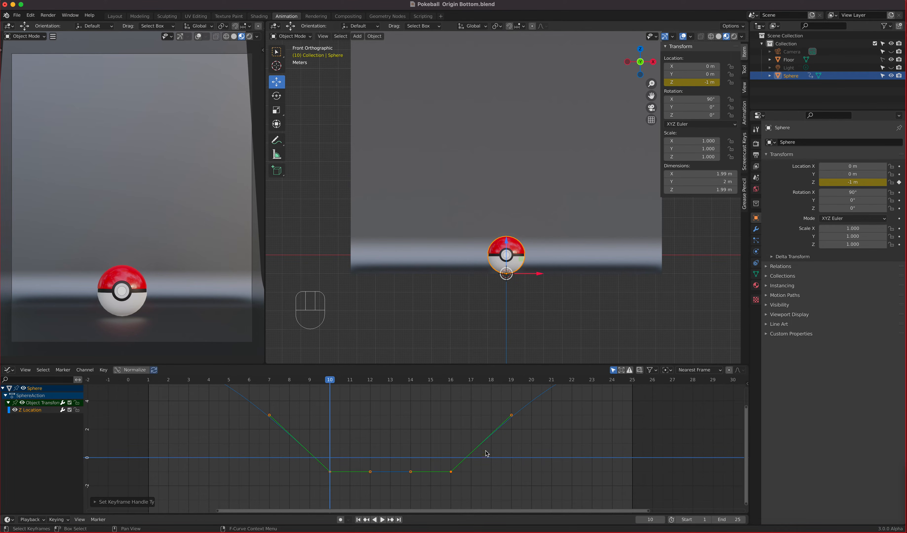
Step: Undo the Vector handle type change on the frame 10 and frame 16 keyframes
scroll(439, 477, up, 3)
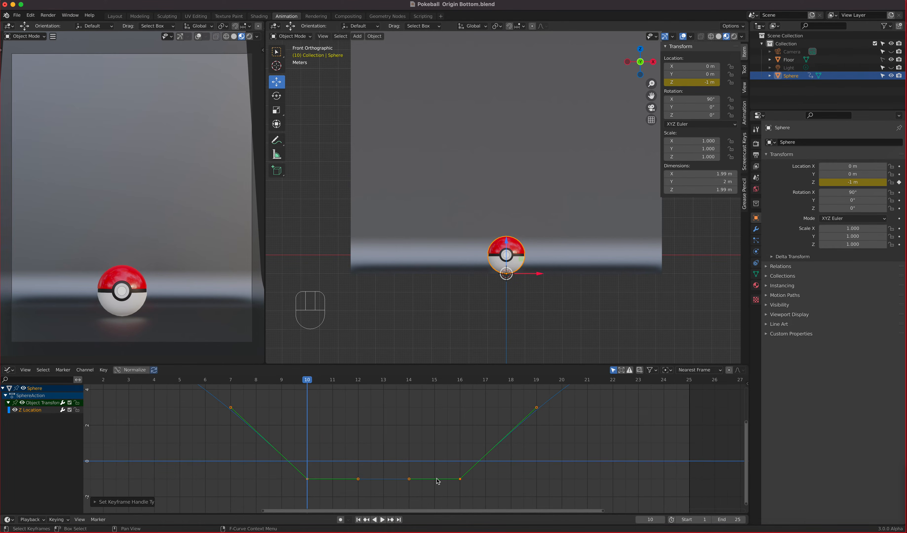
shift+middle_drag(376, 489, 410, 460)
scroll(412, 461, up, 2)
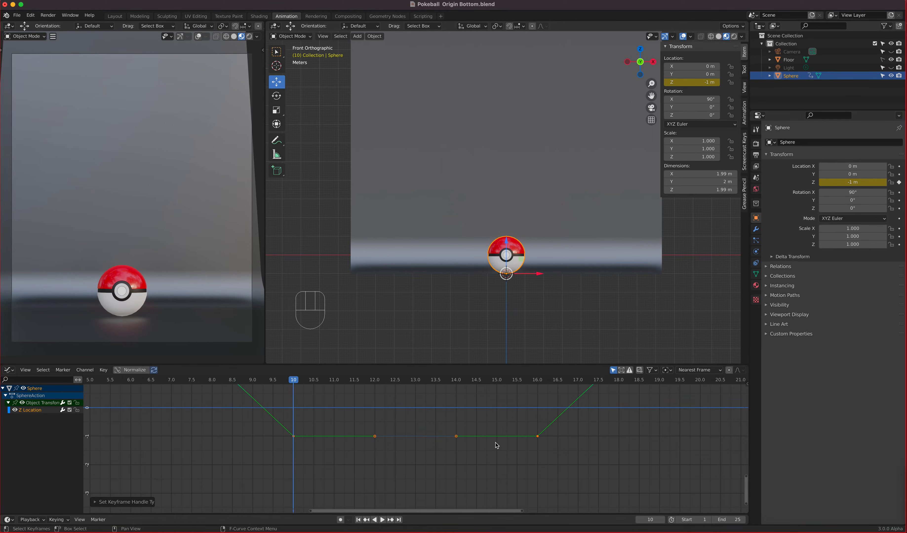
key(super+z)
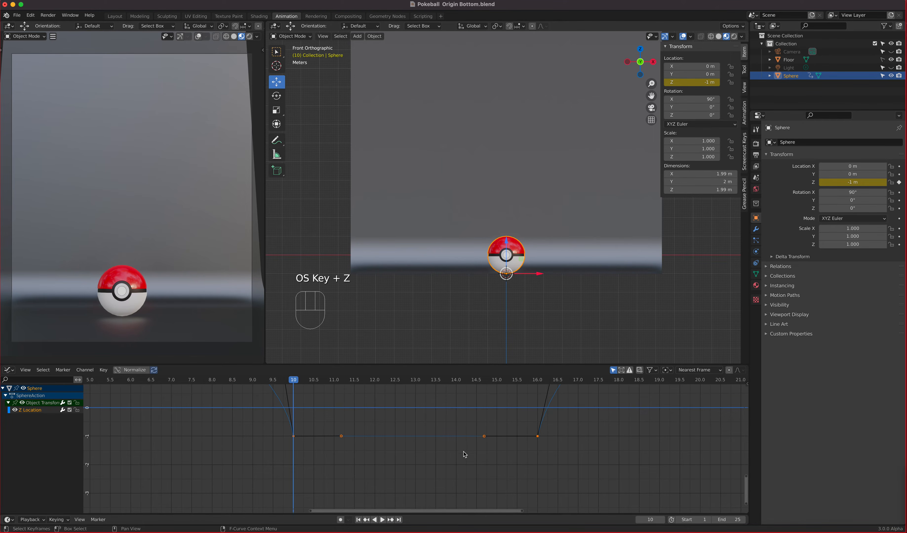
Step: Move the right handle of the frame 10 keyframe above it and the left handle of the frame 16 keyframe below it
click(347, 439)
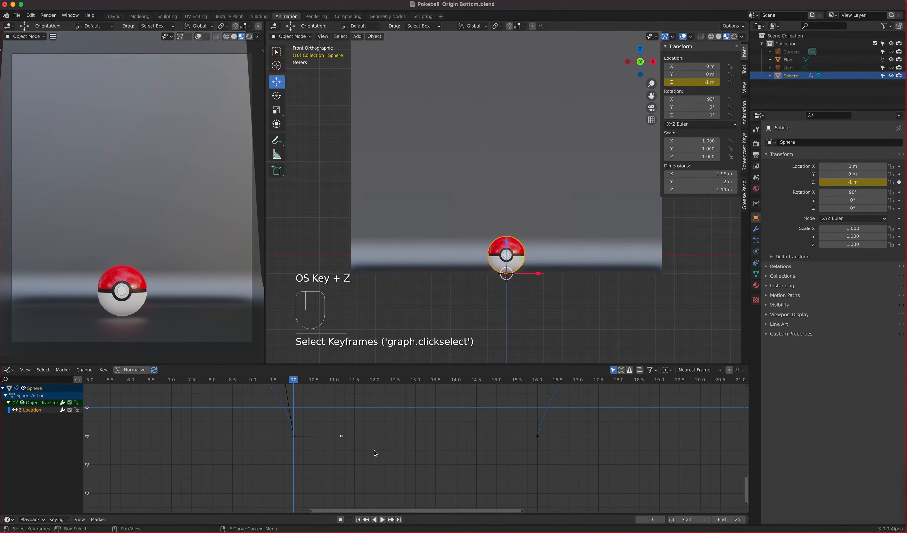
key(g)
click(443, 438)
click(537, 437)
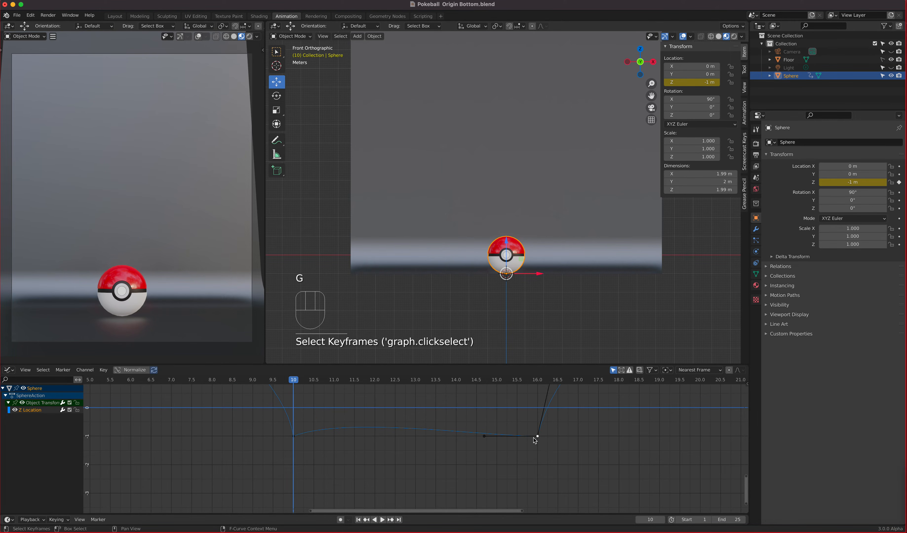
key(g)
click(482, 447)
Step: Select the frame 10 and frame 16 keyframes with their handles and set the handle type to Vector
drag(572, 467, 269, 434)
key(Home)
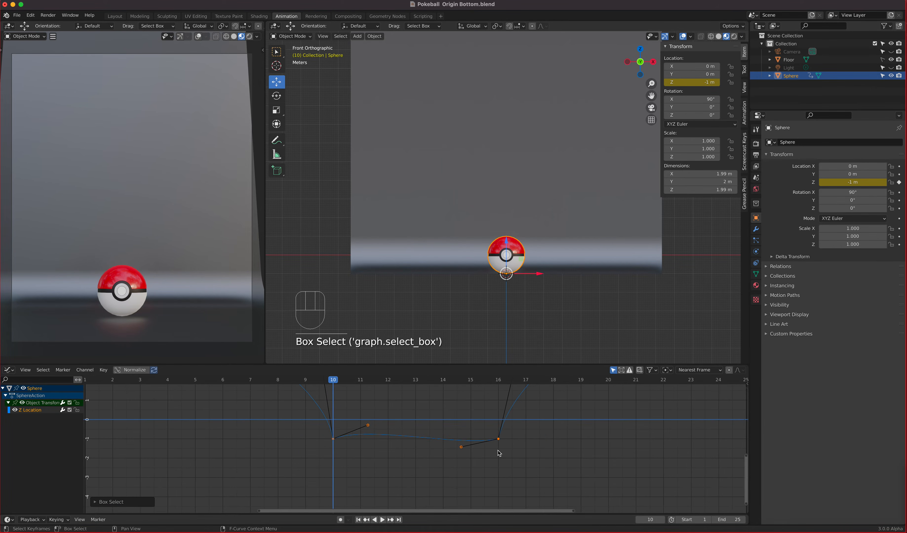
scroll(498, 454, down, 2)
scroll(498, 453, up, 1)
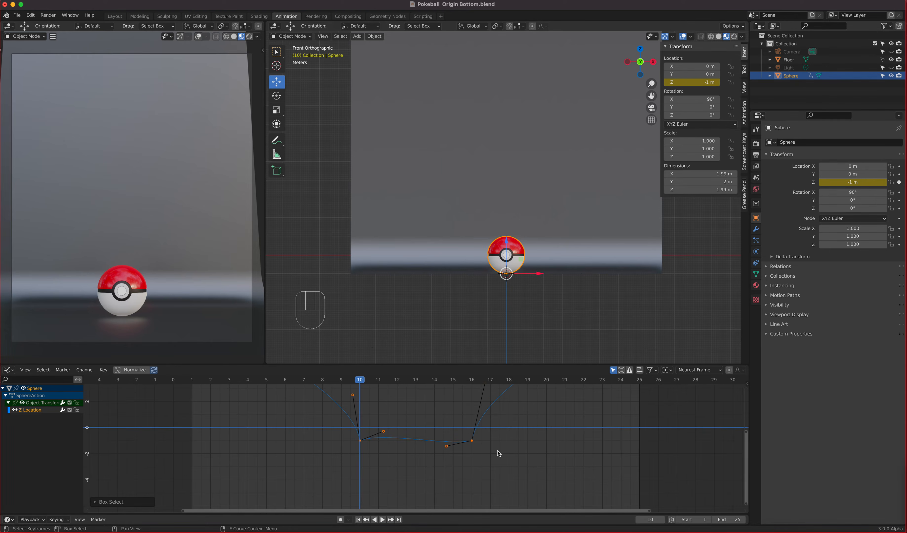
key(v)
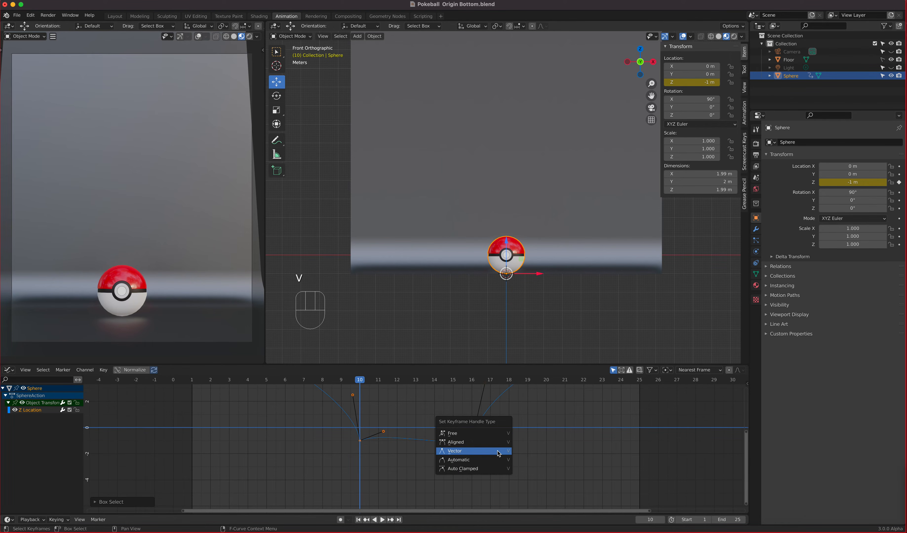
click(498, 453)
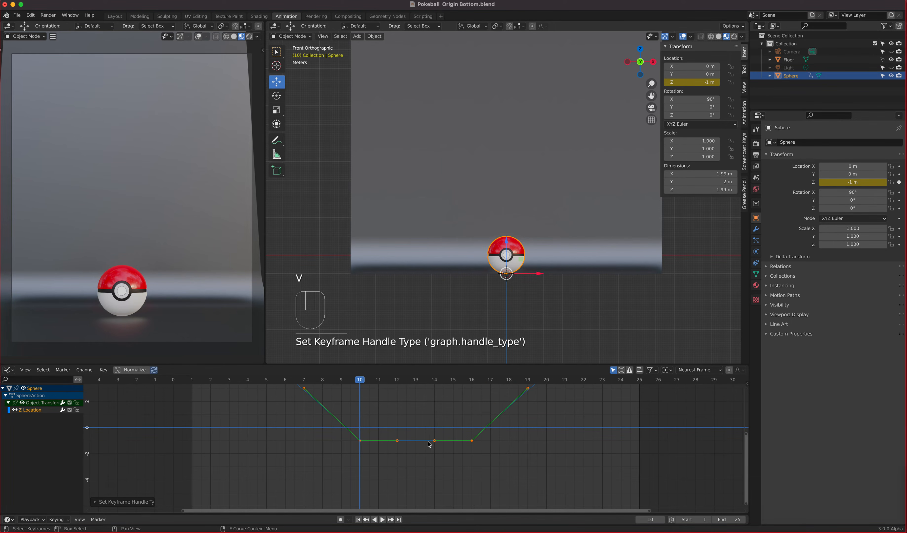
Step: Move the left handle of the frame 10 keyframe almost straight above it, to about frame 9.7
shift+middle_drag(467, 449, 479, 493)
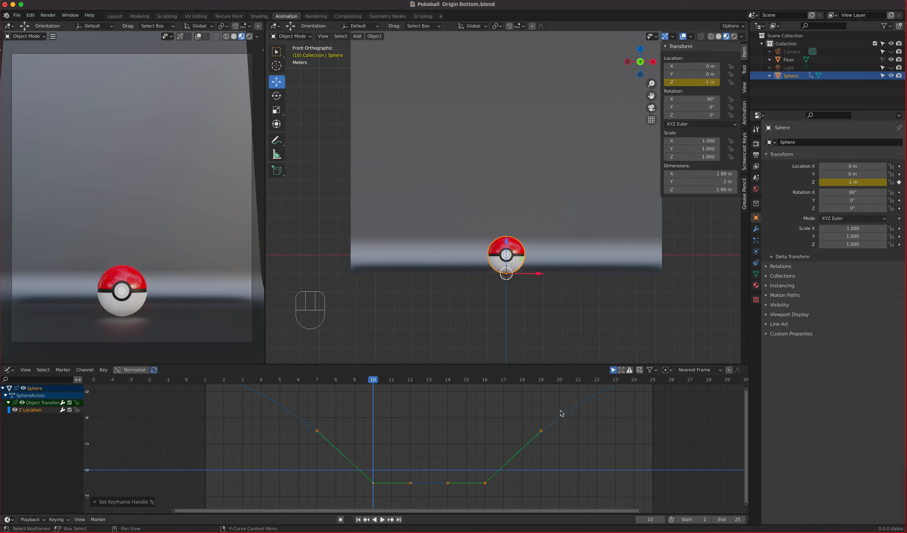
click(318, 431)
key(g)
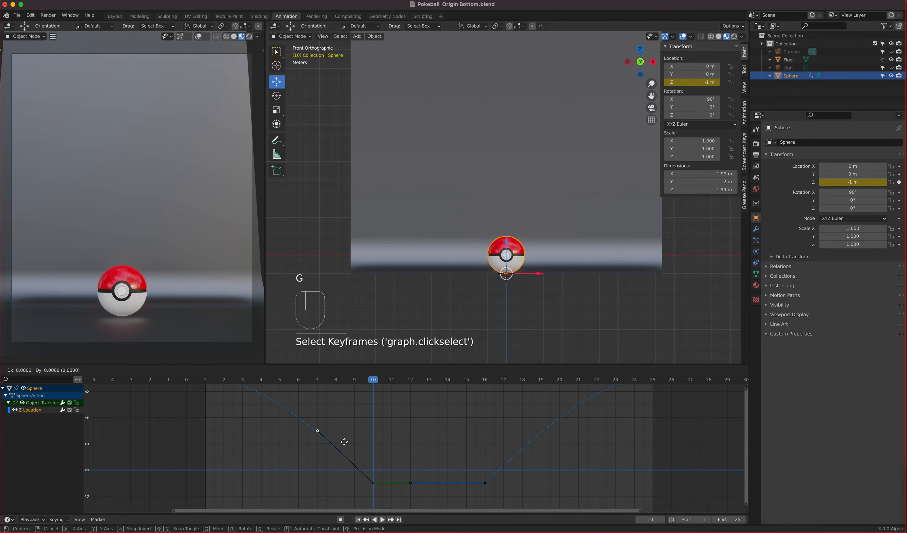
click(389, 433)
Step: Move the right handle of the frame 16 keyframe almost straight above it and play the animation
click(485, 483)
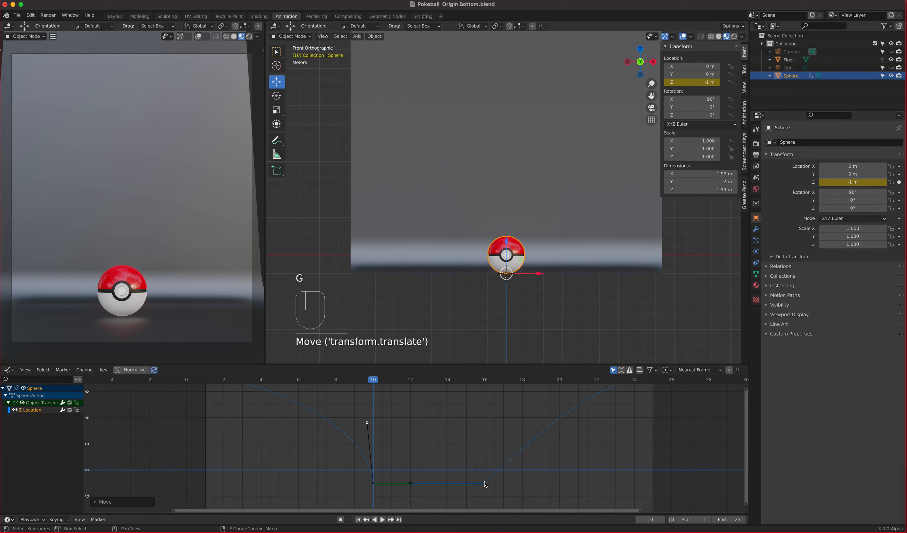
click(540, 430)
key(g)
click(488, 413)
key(space)
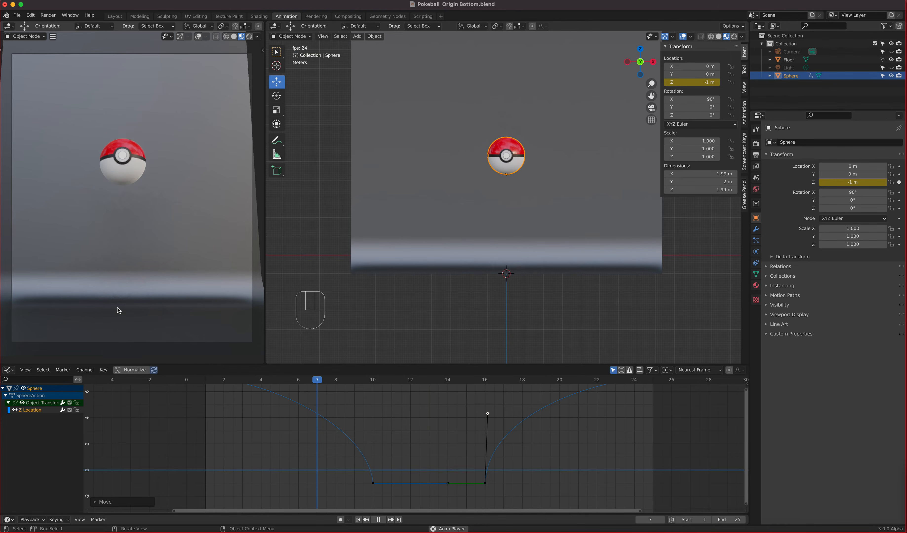
Step: Stop the playback, go to frame 10 and activate the Scale tool for the ball
key(space)
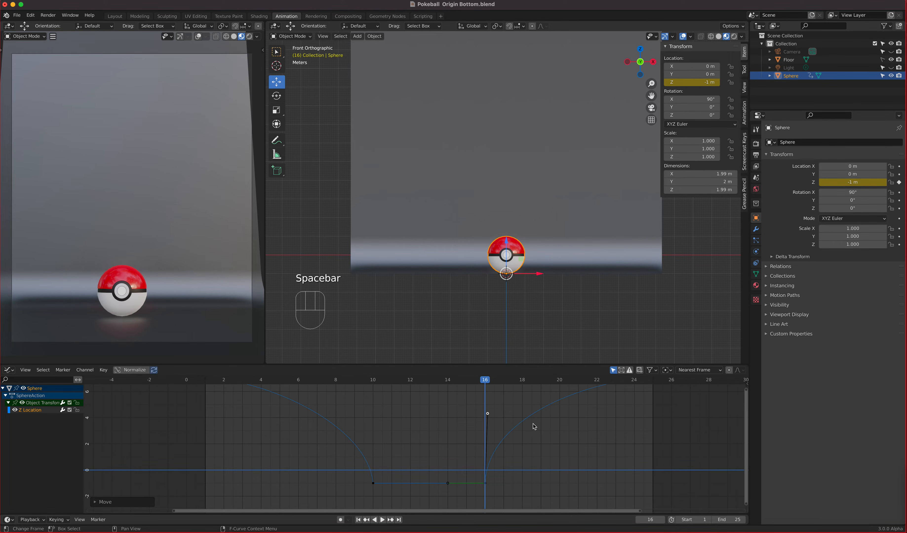
drag(485, 383, 373, 383)
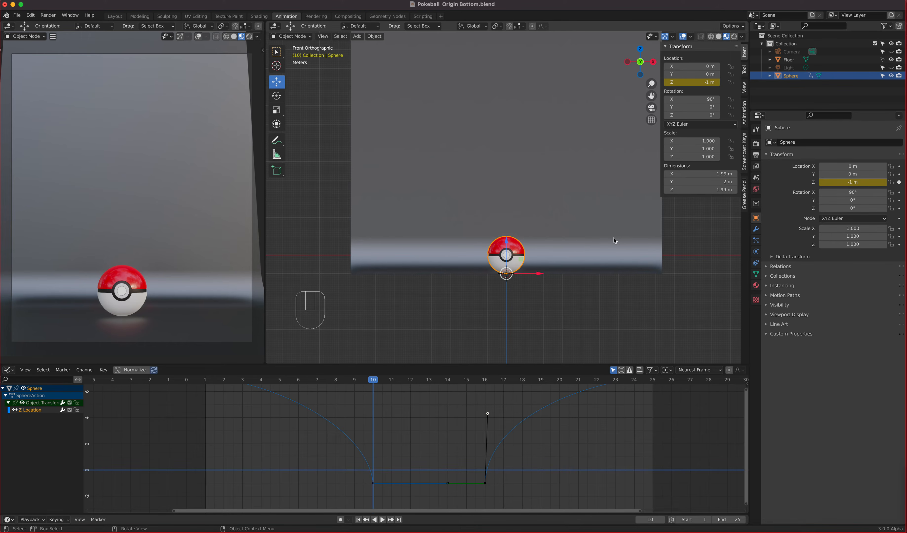
scroll(532, 259, up, 3)
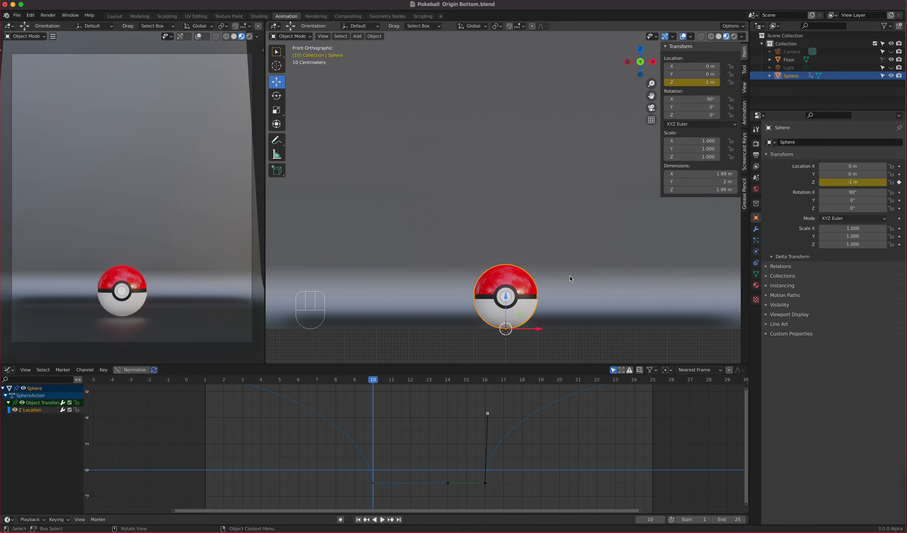
middle_drag(579, 275, 533, 224)
scroll(529, 214, up, 2)
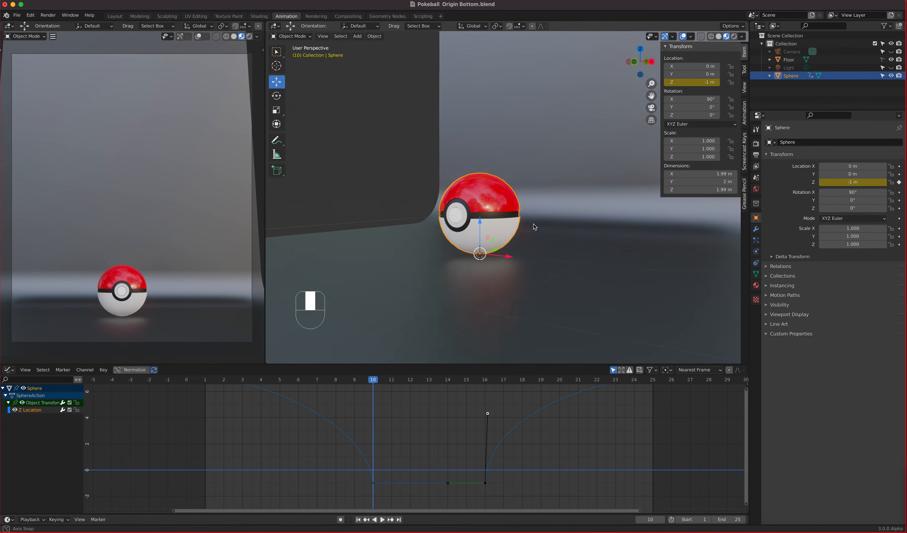
click(276, 109)
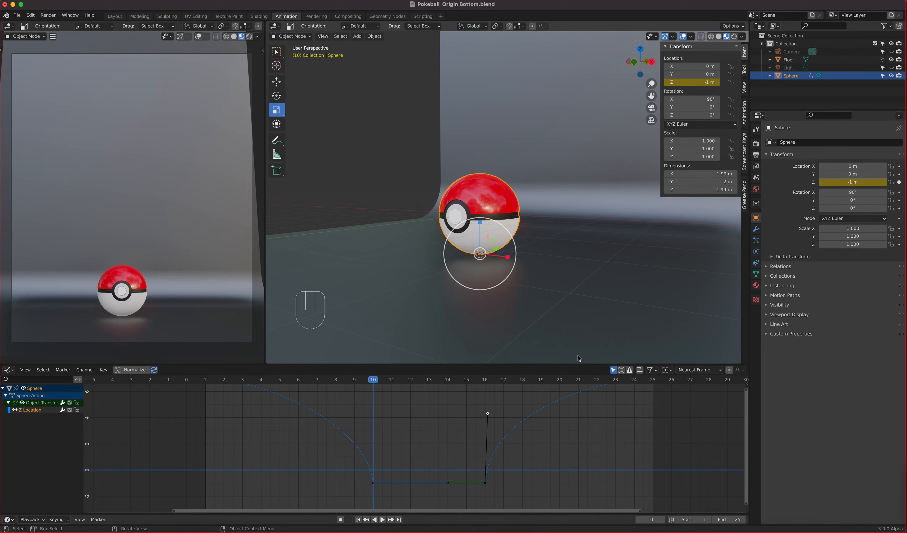
Step: Insert a Scale keyframe for the ball at frame 10
mouse_move(374, 383)
mouse_down()
mouse_move(335, 382)
mouse_move(373, 382)
mouse_up()
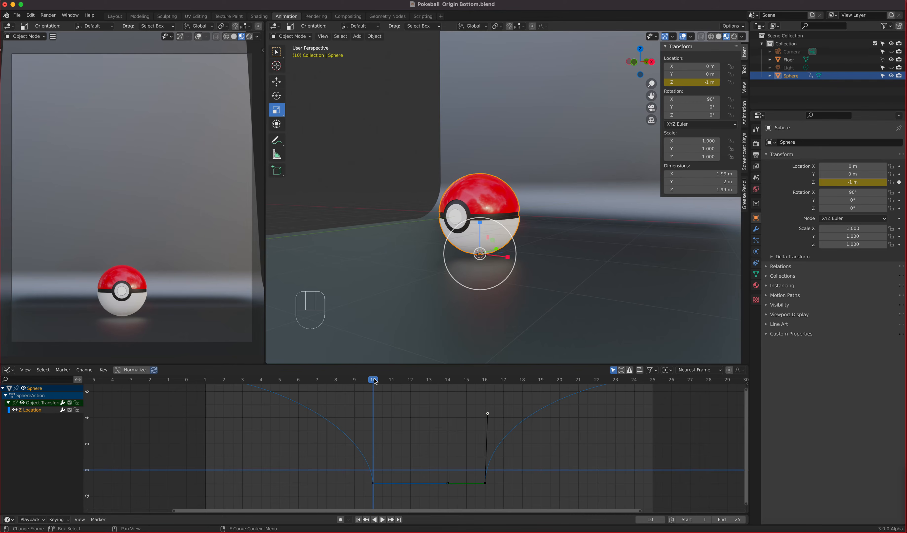
drag(374, 381, 336, 381)
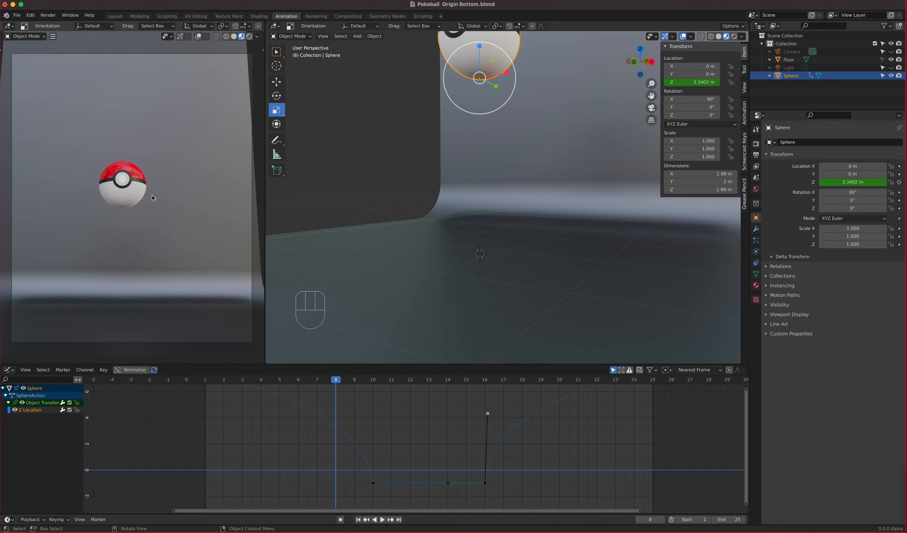
drag(336, 383, 371, 386)
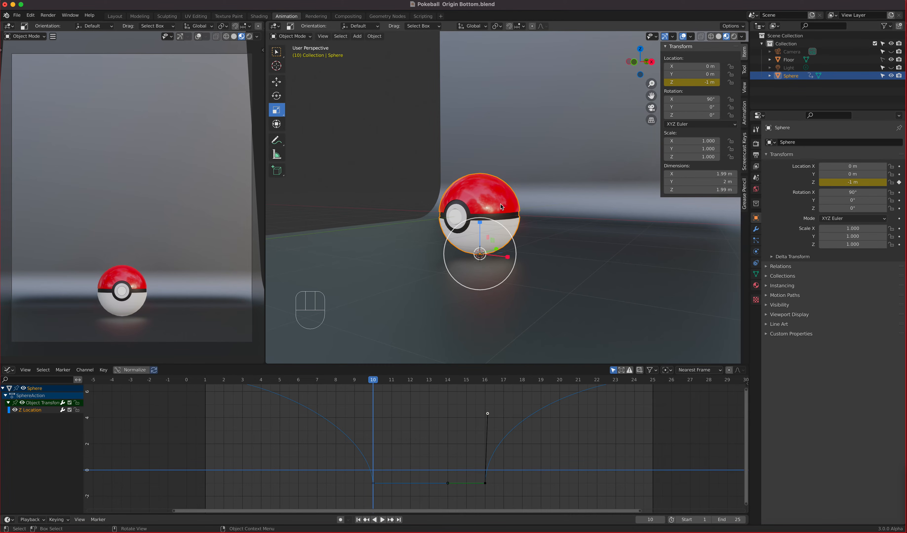
key(i)
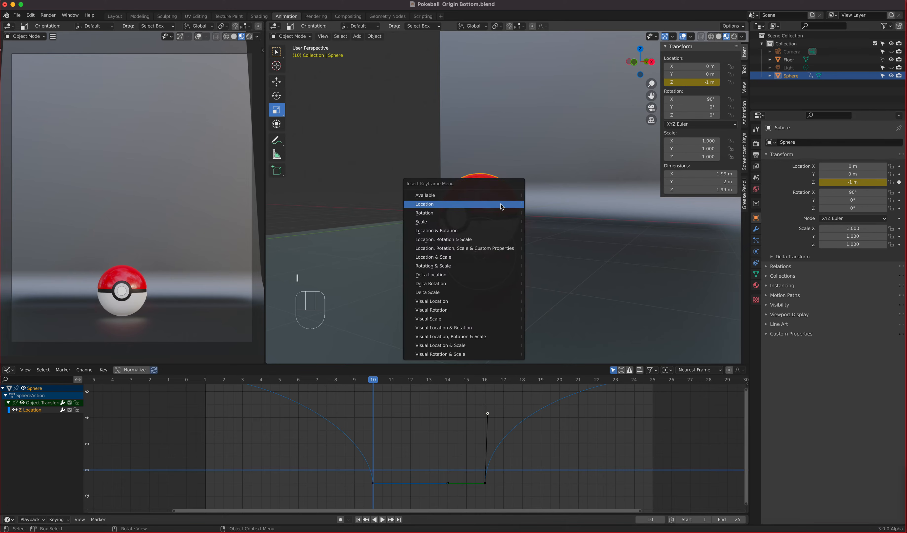
click(438, 222)
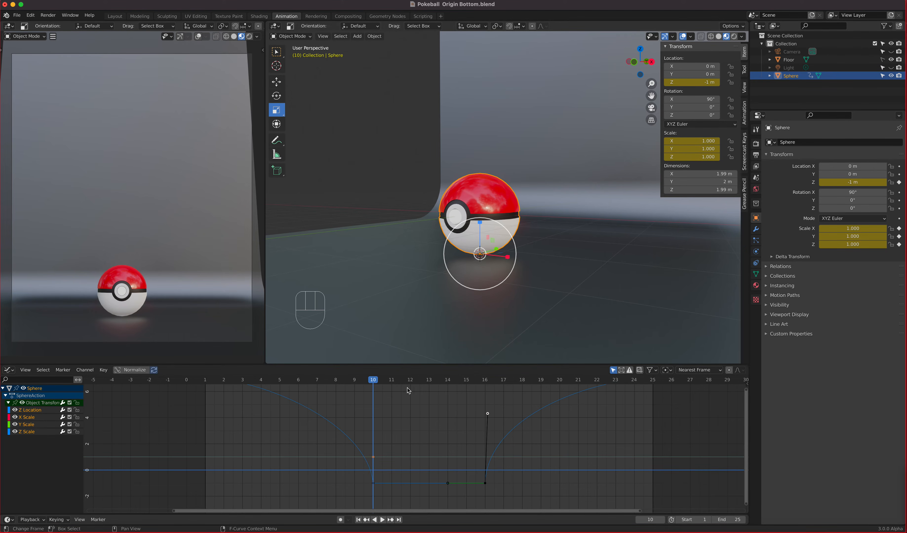
Step: Insert a Scale keyframe for the ball at frame 16 and play the animation briefly
drag(374, 382, 426, 386)
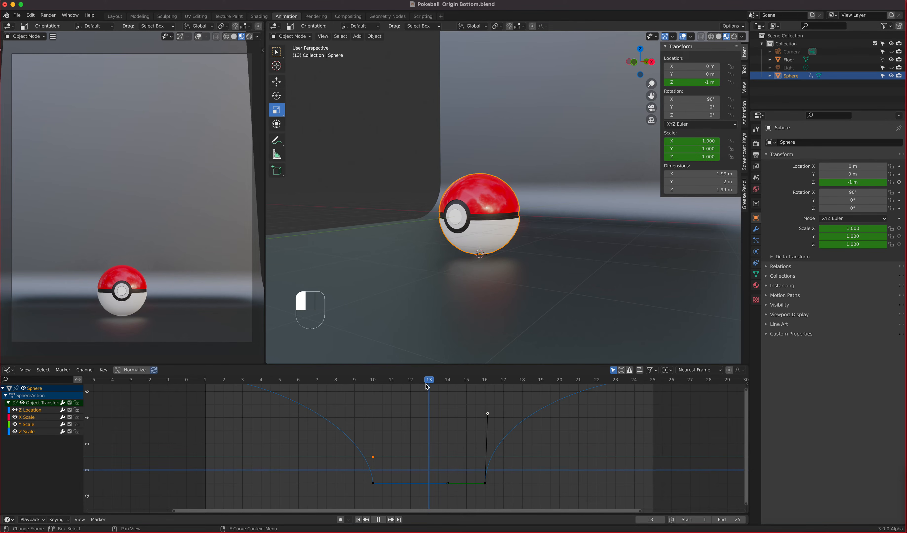
drag(428, 386, 482, 389)
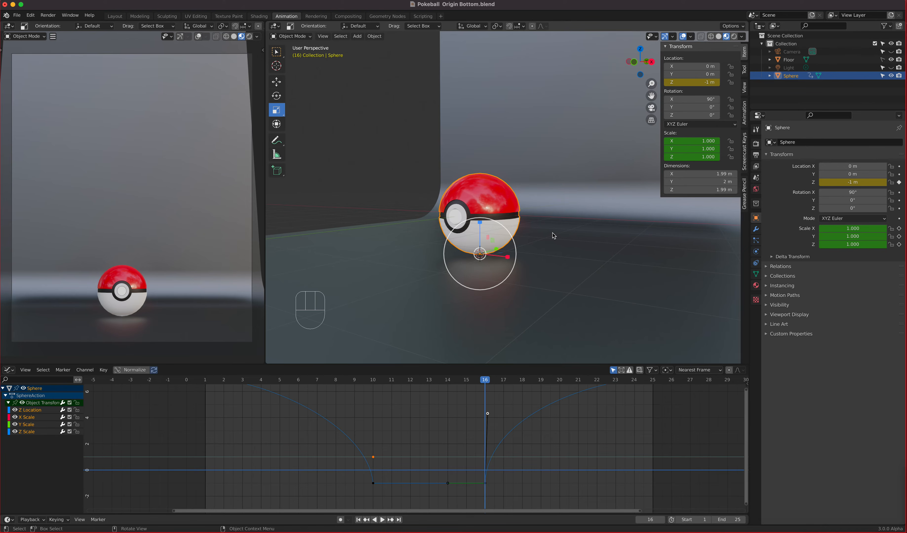
key(i)
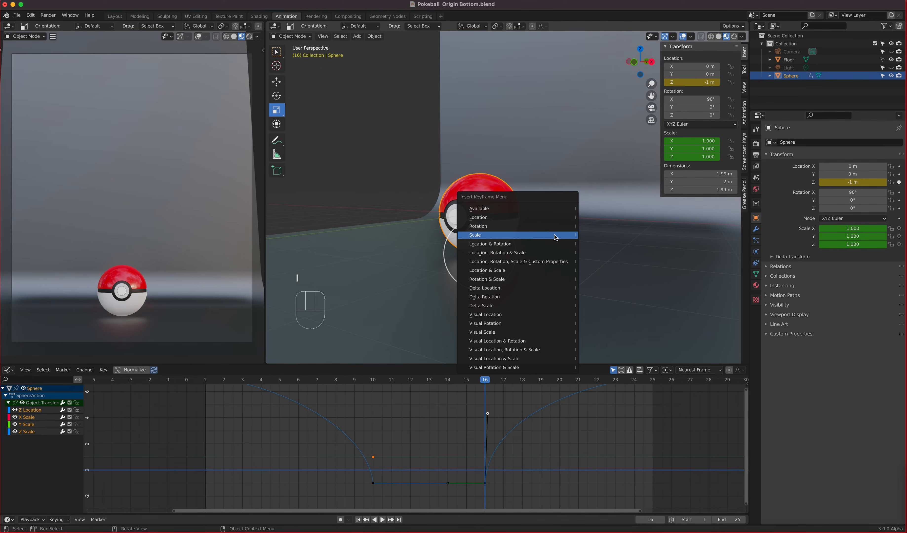
click(552, 236)
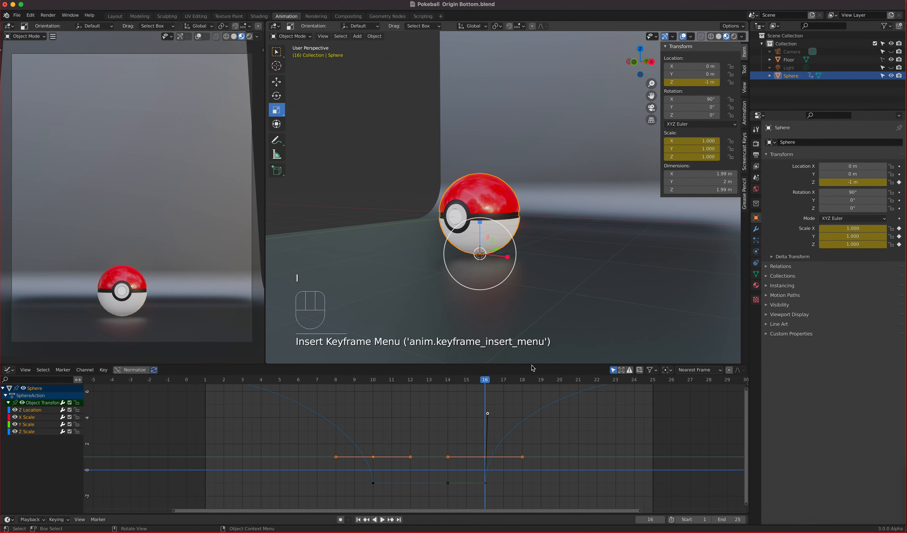
key(space)
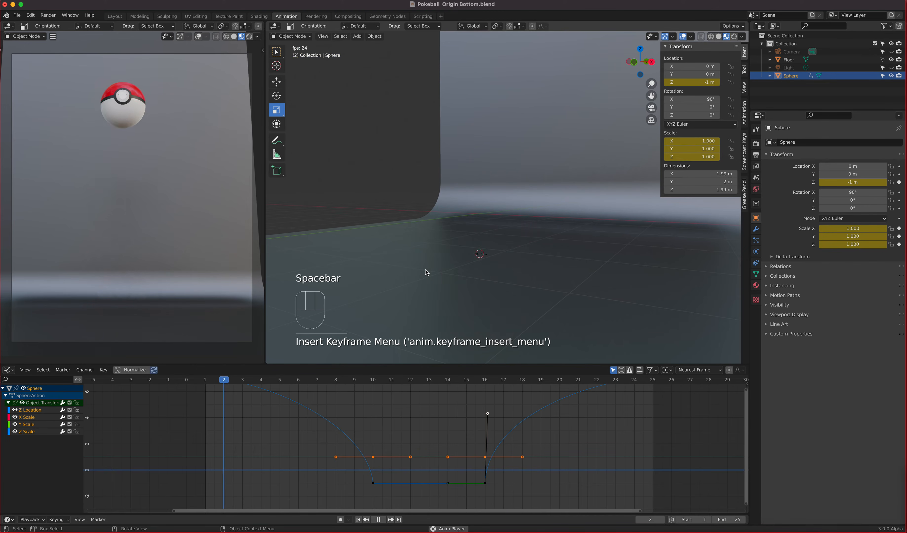
key(space)
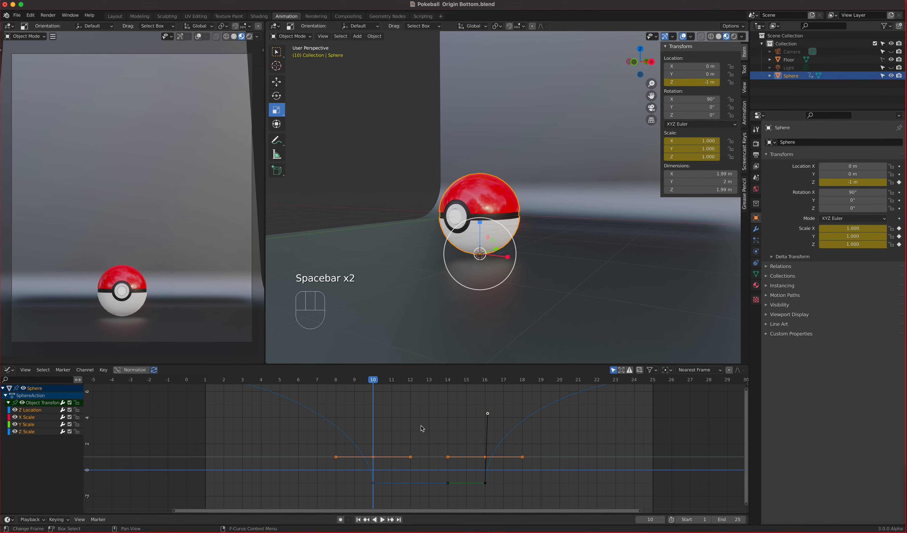
Step: Switch the Graph Editor to the Dope Sheet, expand the Object Transforms channels and select the Z Location channel
click(8, 370)
click(113, 394)
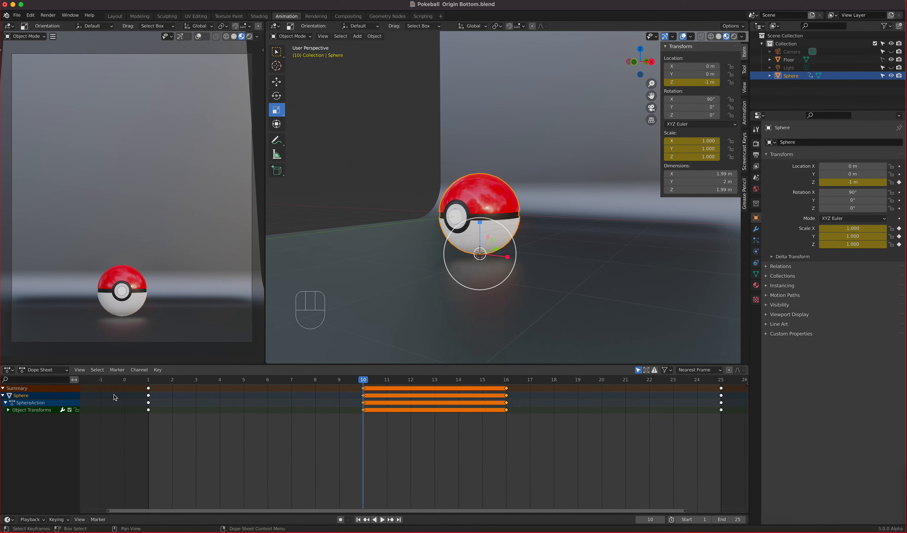
click(9, 410)
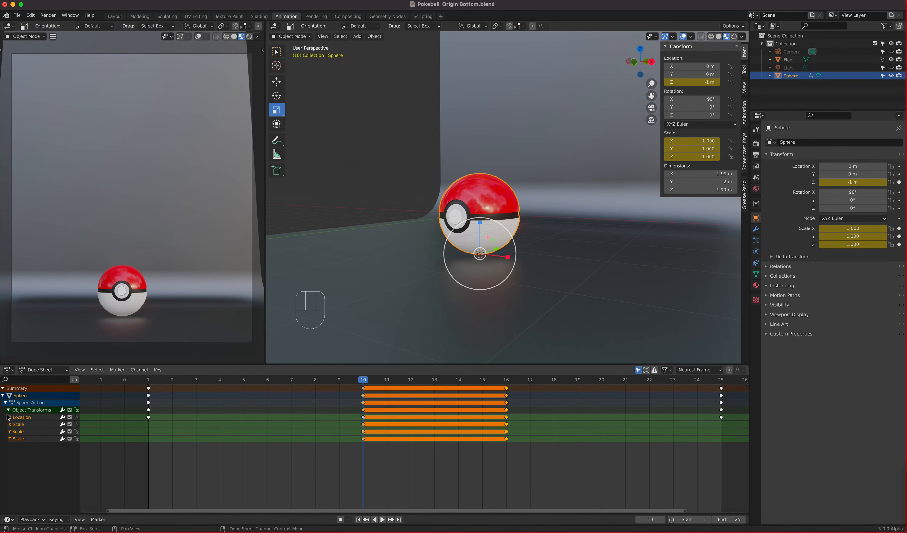
click(29, 419)
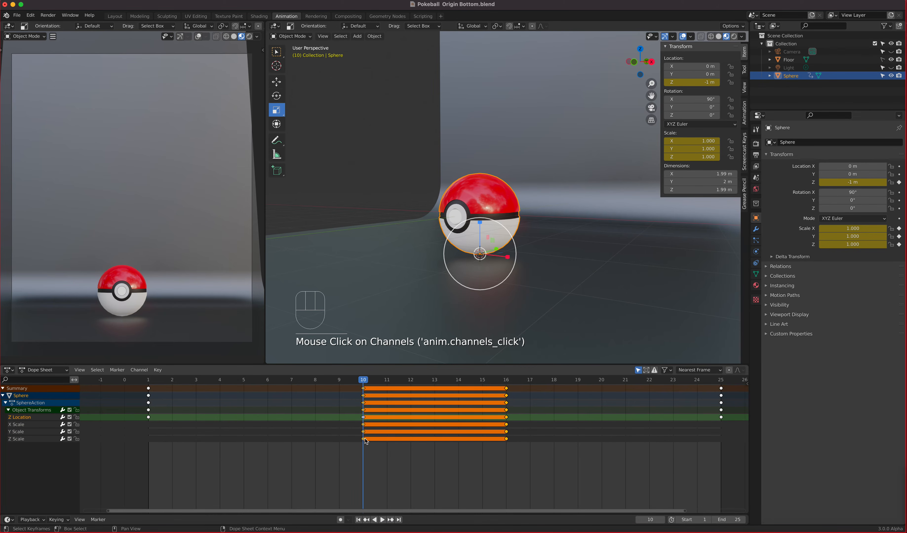
scroll(463, 438, down, 3)
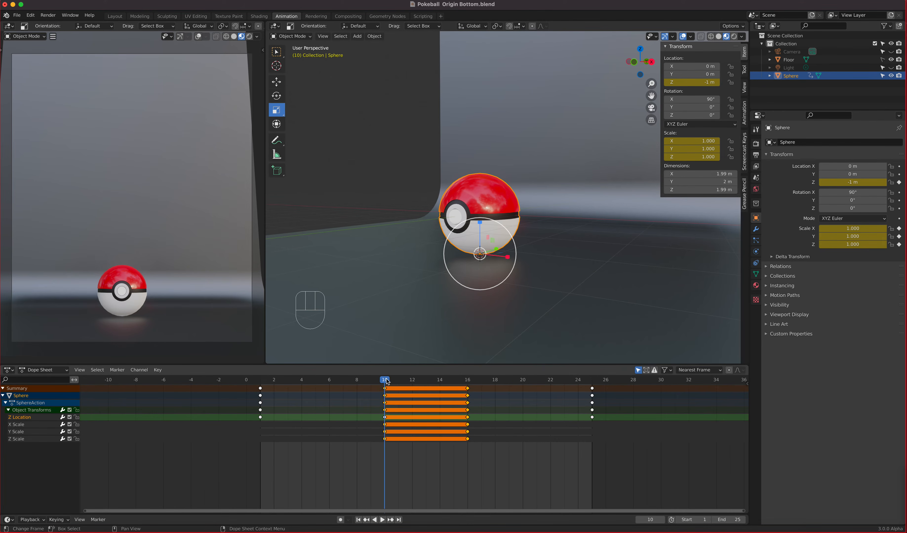
Step: Squash the ball vertically at frame 13 by setting its Y scale to 0.6
drag(386, 382, 387, 382)
drag(388, 382, 468, 382)
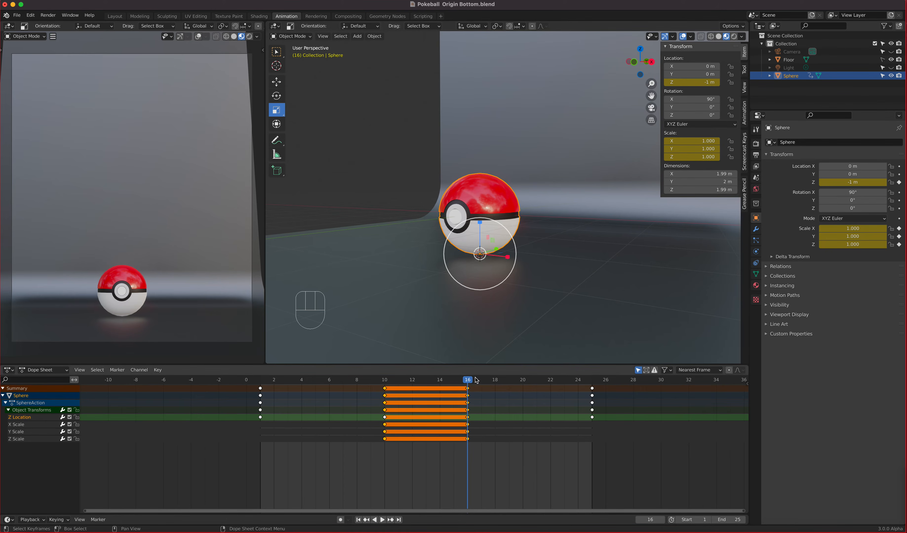
click(426, 380)
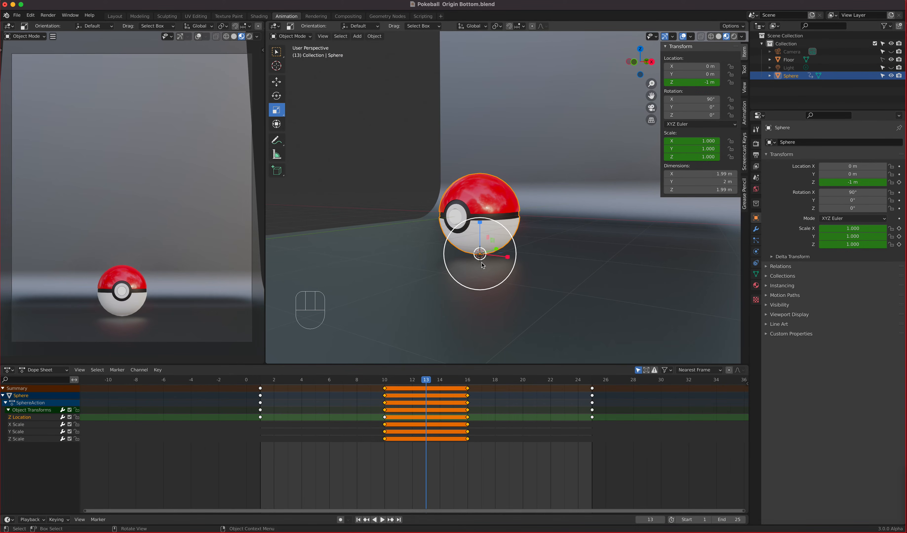
scroll(481, 273, up, 3)
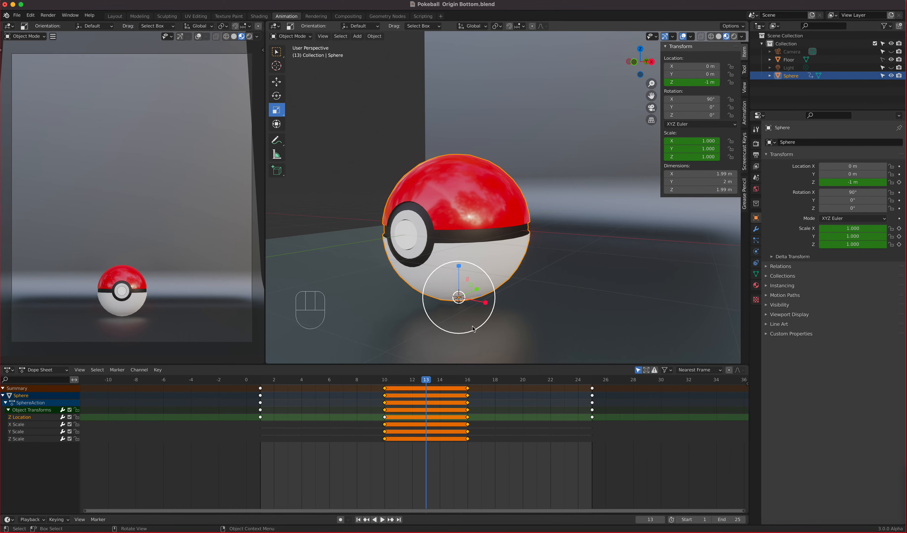
drag(459, 266, 459, 279)
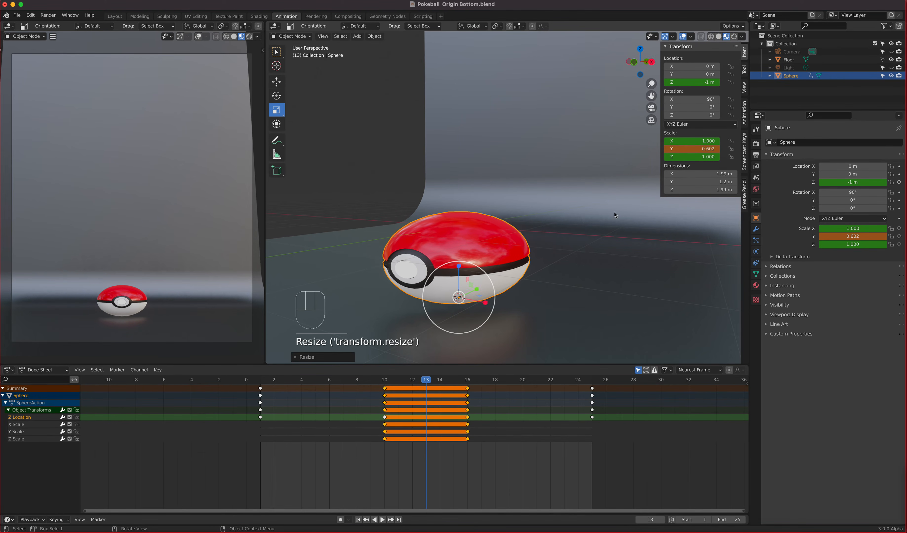
click(694, 149)
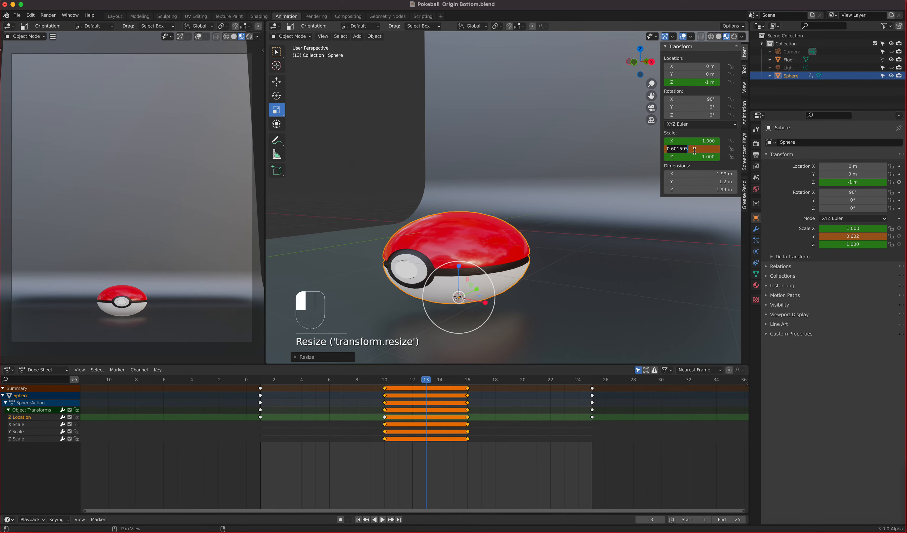
key(BackSpace)
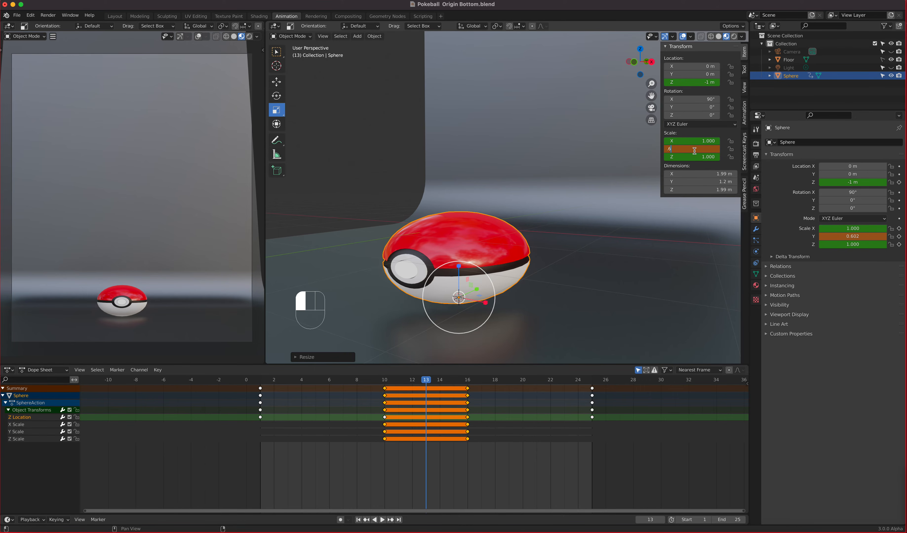
text(.6)
key(Return)
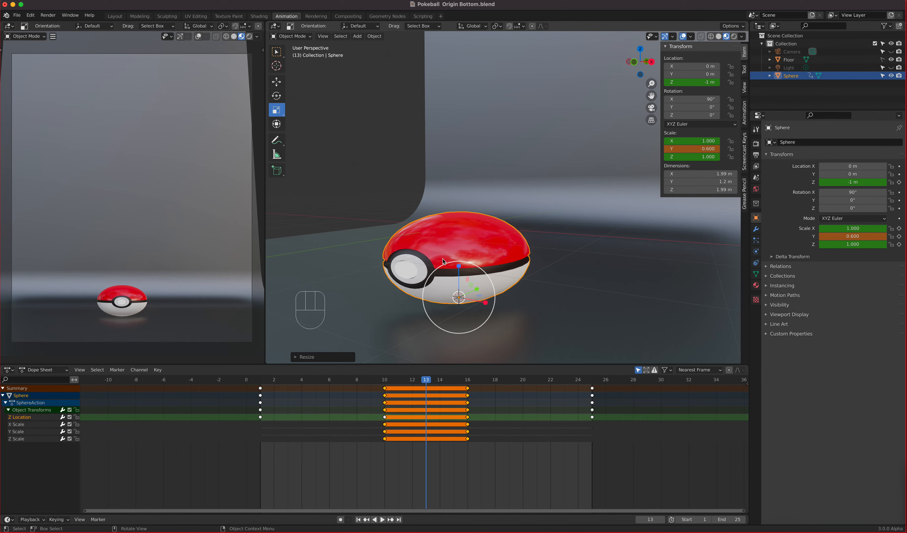
Step: Insert a single keyframe for the ball's Y scale at frame 13 and play the animation briefly
mouse_move(458, 266)
mouse_down()
mouse_move(461, 240)
mouse_move(460, 264)
mouse_up()
right_click(460, 264)
drag(458, 267, 493, 256)
right_click(691, 149)
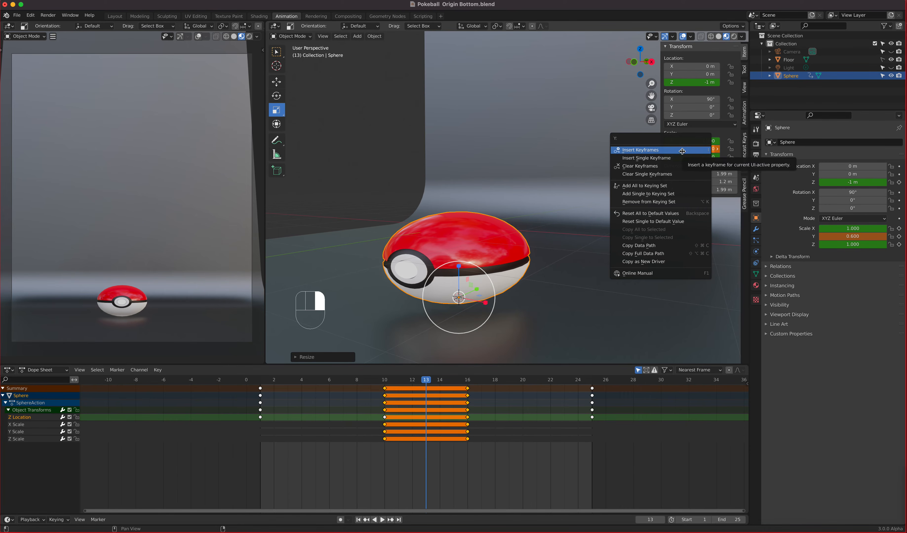
click(642, 158)
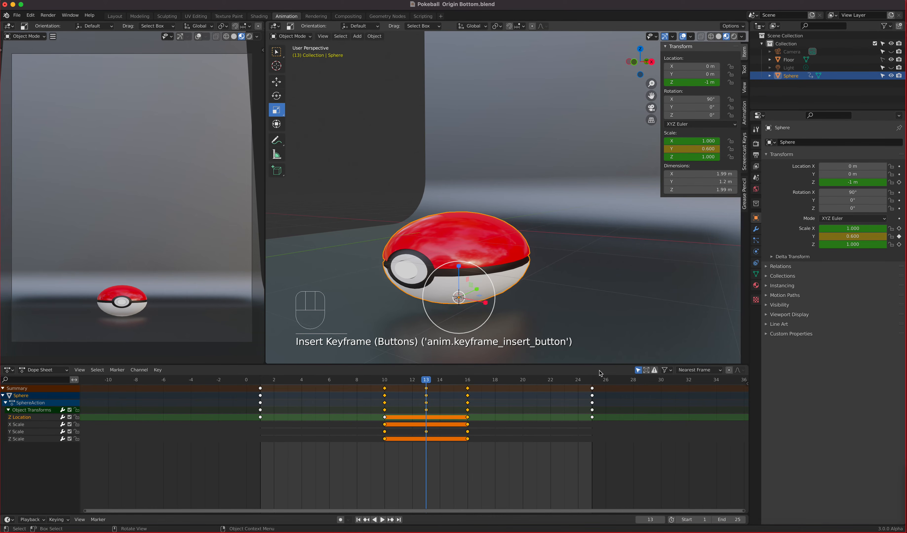
key(space)
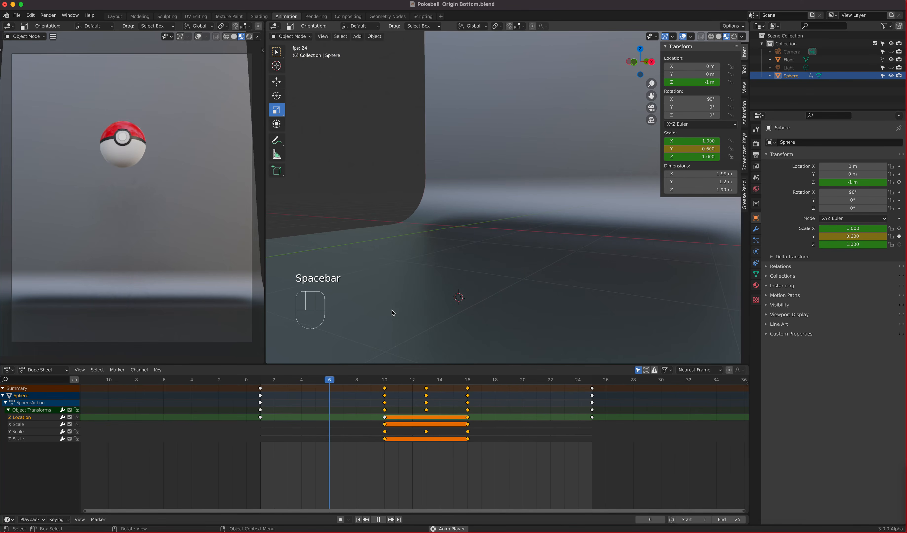
key(space)
Step: Widen the squashed ball at frame 13 by setting its X scale to 1.4
drag(367, 384, 424, 392)
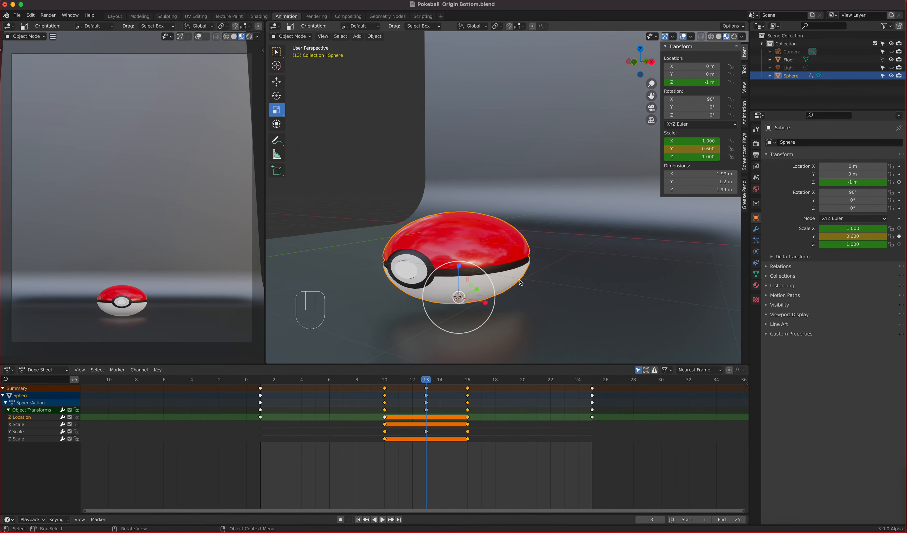
middle_drag(484, 263, 531, 302)
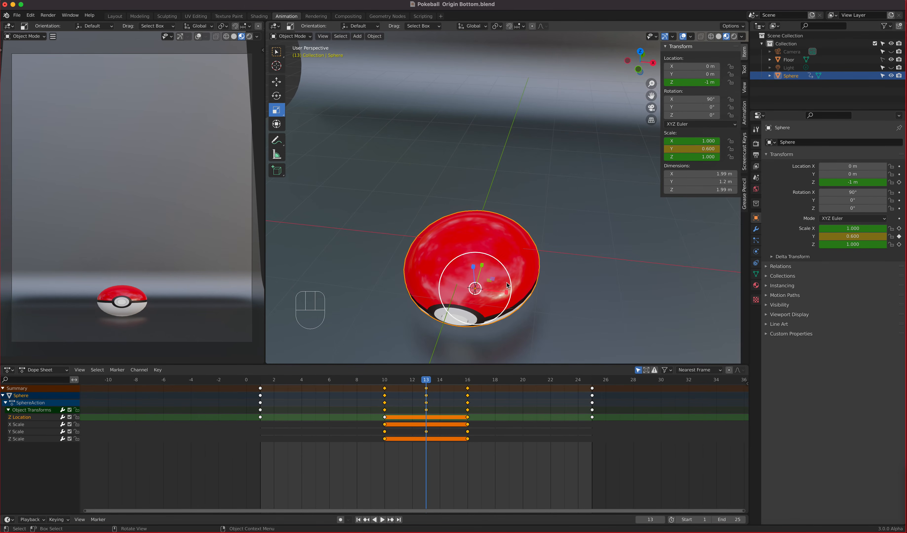
drag(508, 293, 509, 292)
drag(515, 292, 526, 293)
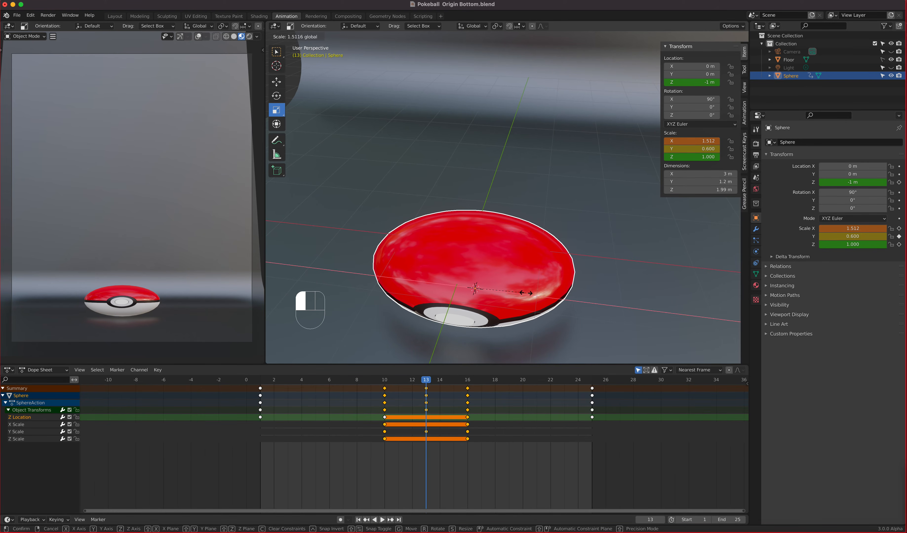
drag(526, 293, 522, 292)
click(706, 141)
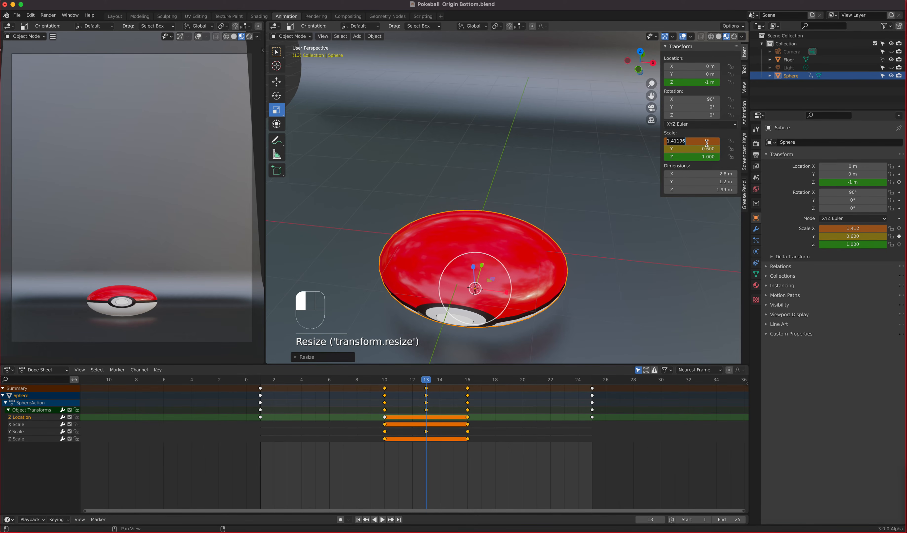
text(1.4)
key(Return)
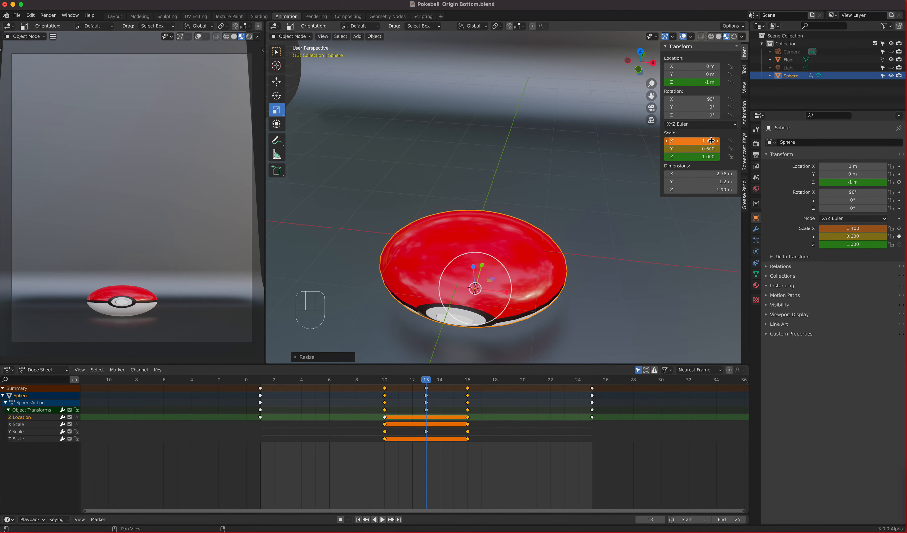
Step: Set the squashed ball's Z scale to 1.4 at frame 13 so it widens evenly, and check its shape
drag(684, 157, 696, 158)
click(685, 157)
text(1.)
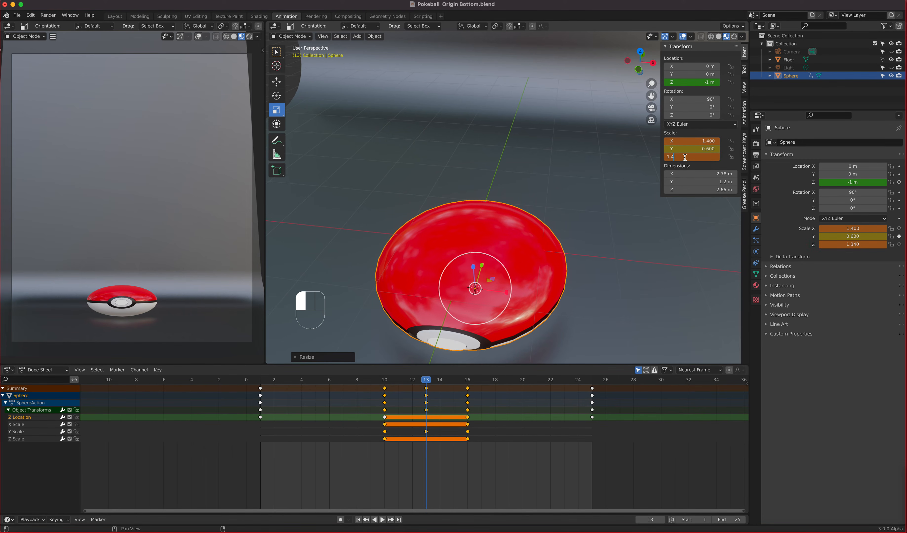
text(4)
key(Return)
middle_drag(542, 284, 467, 267)
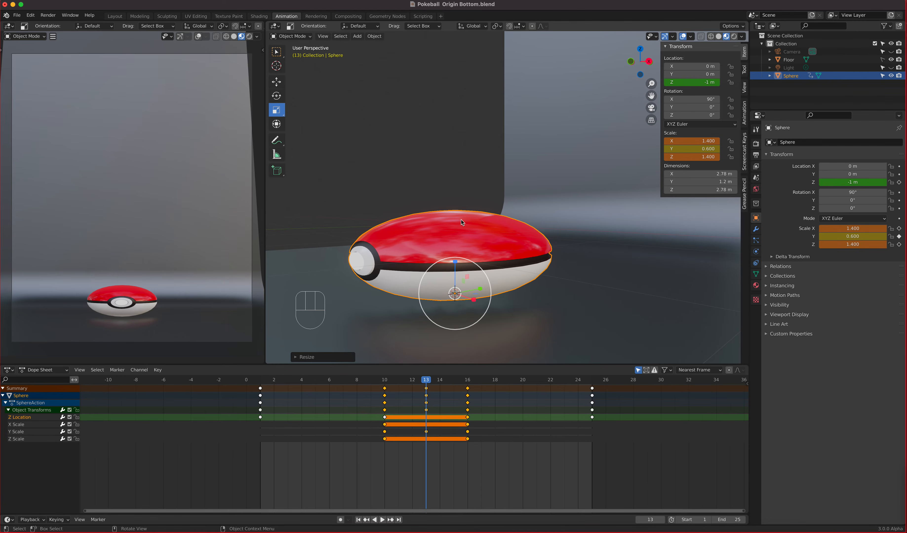
mouse_move(492, 241)
middle_down()
mouse_move(508, 272)
mouse_move(492, 249)
middle_up()
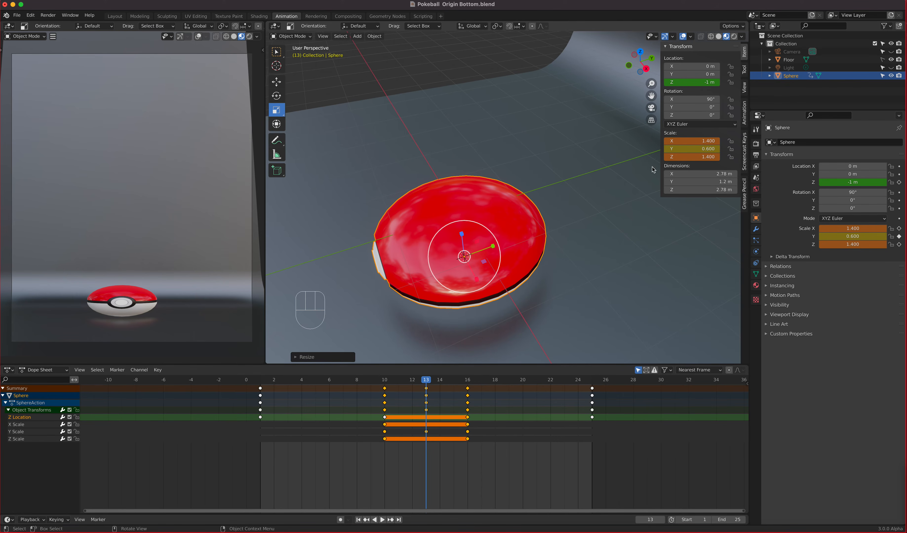
Step: Insert single keyframes for the ball's X scale and Z scale at frame 13
right_click(690, 141)
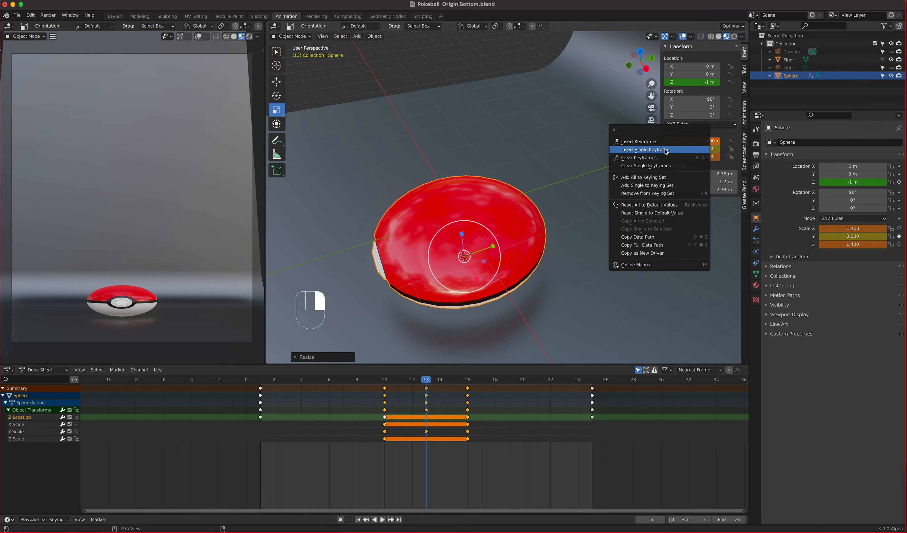
click(690, 149)
right_click(696, 157)
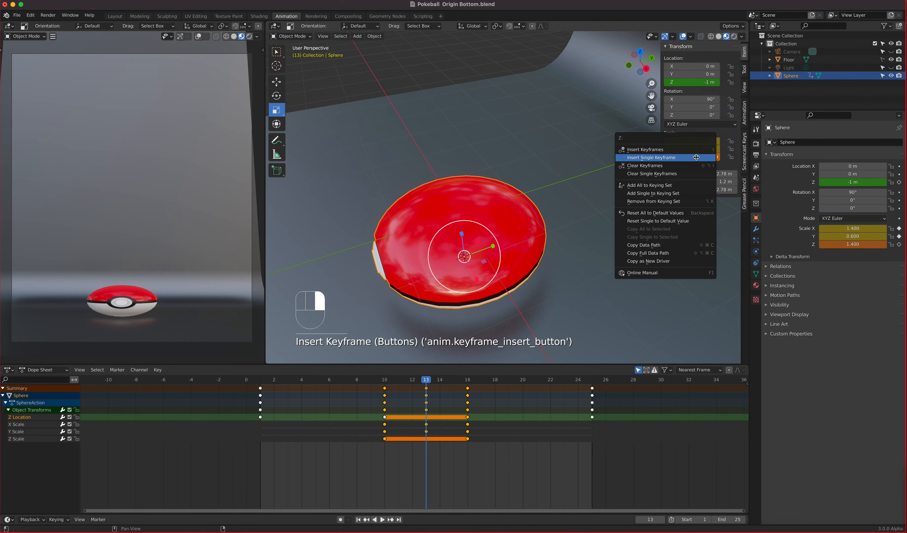
click(672, 157)
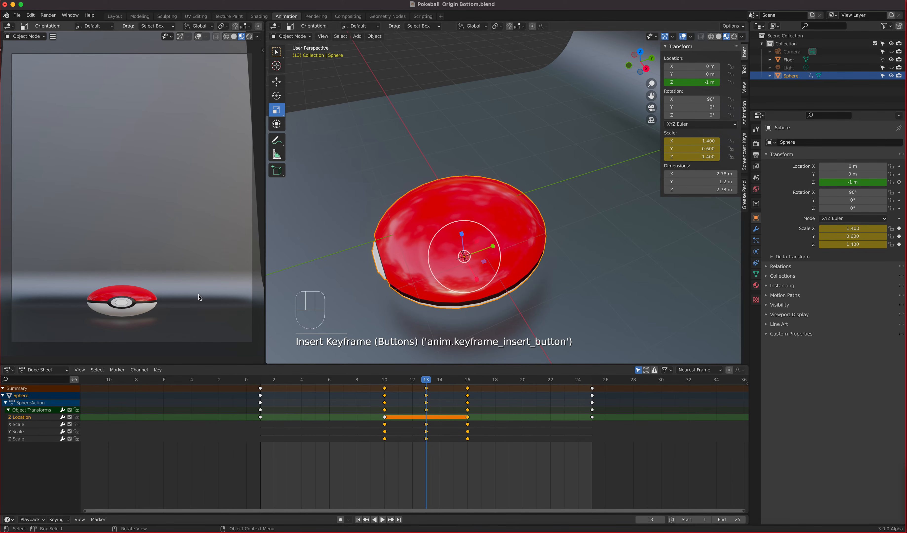
Step: Play the animation and watch the squash and stretch with the whole floor and backdrop in view
key(space)
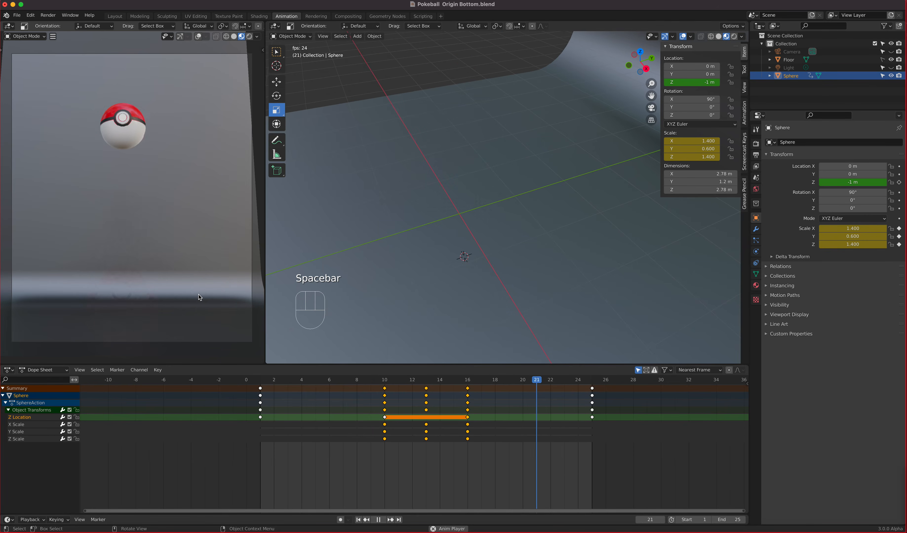
scroll(526, 270, down, 5)
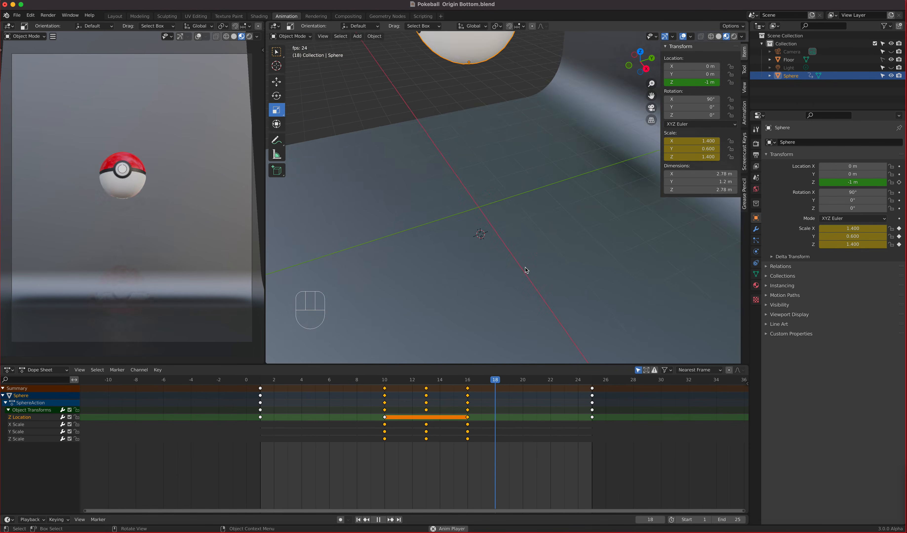
middle_drag(526, 270, 512, 253)
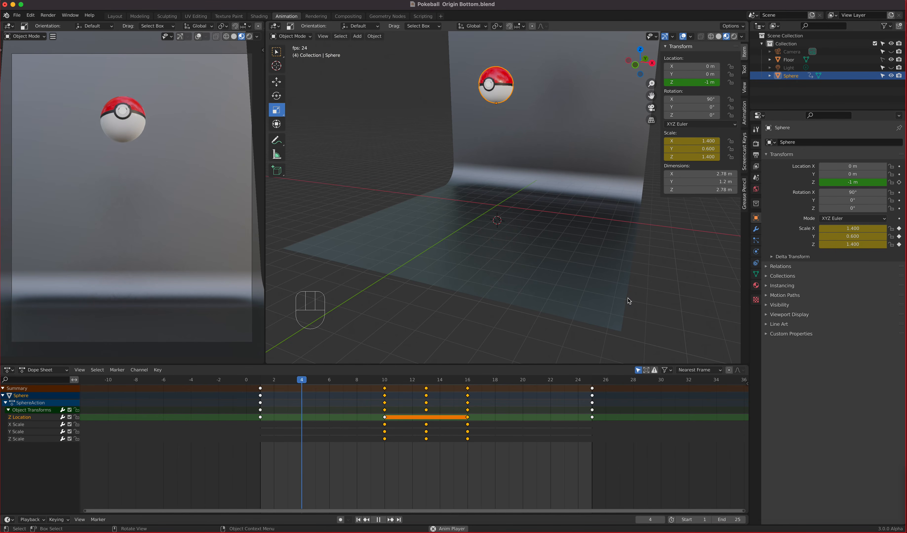
key(space)
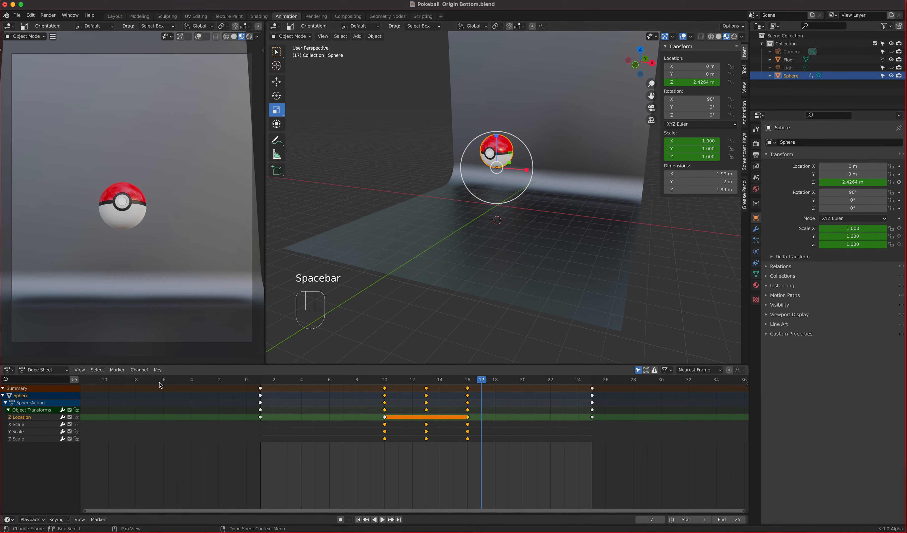
Step: Switch the Dope Sheet to the Graph Editor, select the X Scale channel and hide the Z Location curve
click(9, 370)
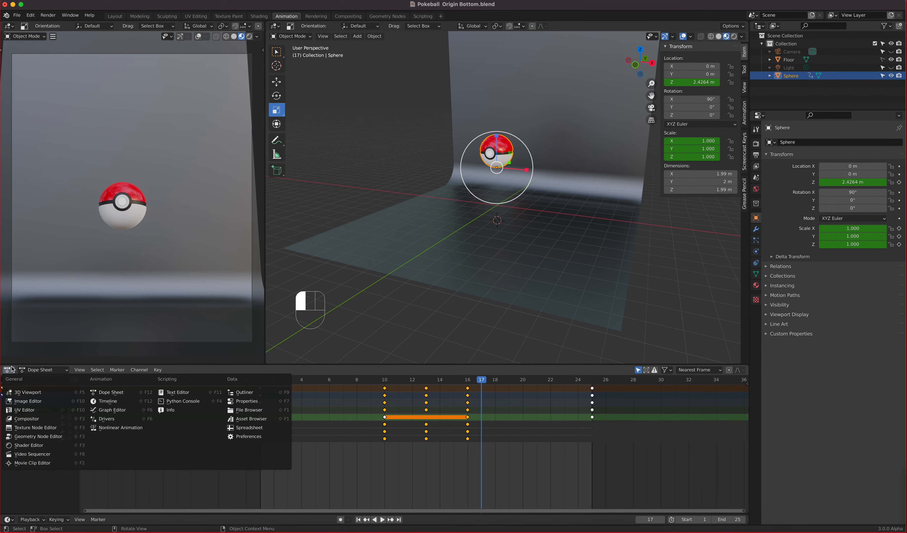
click(124, 410)
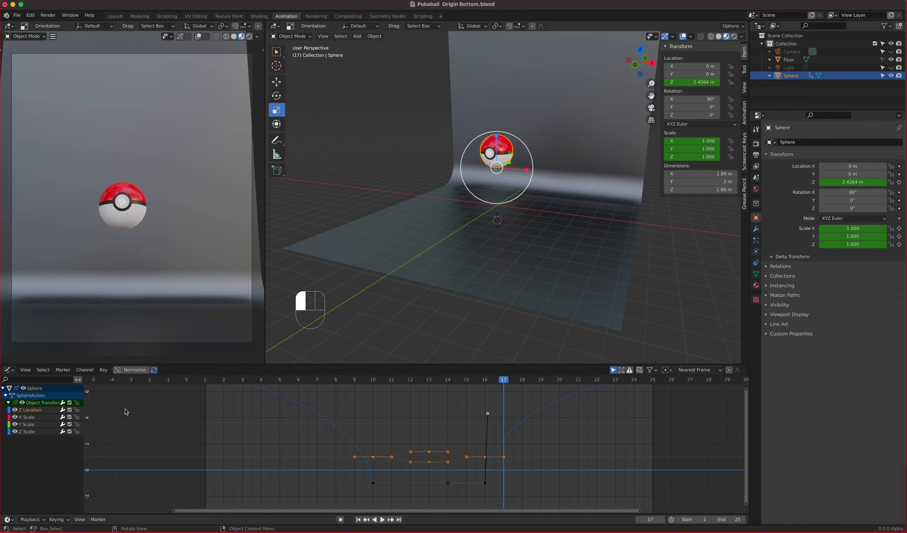
click(43, 418)
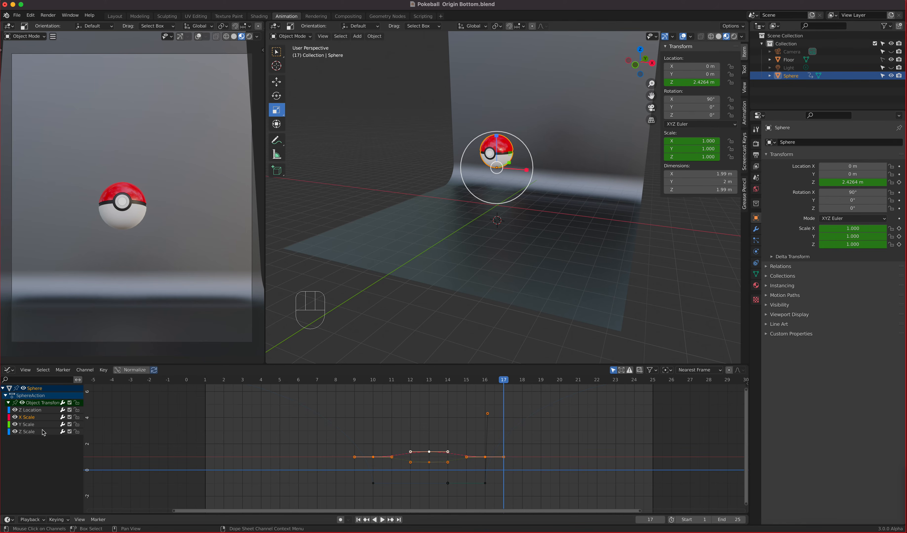
click(15, 411)
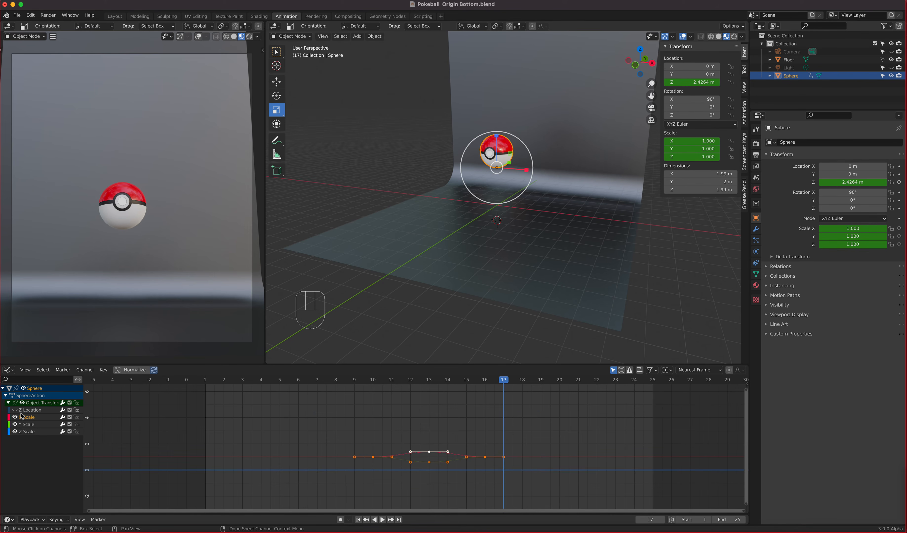
key(Home)
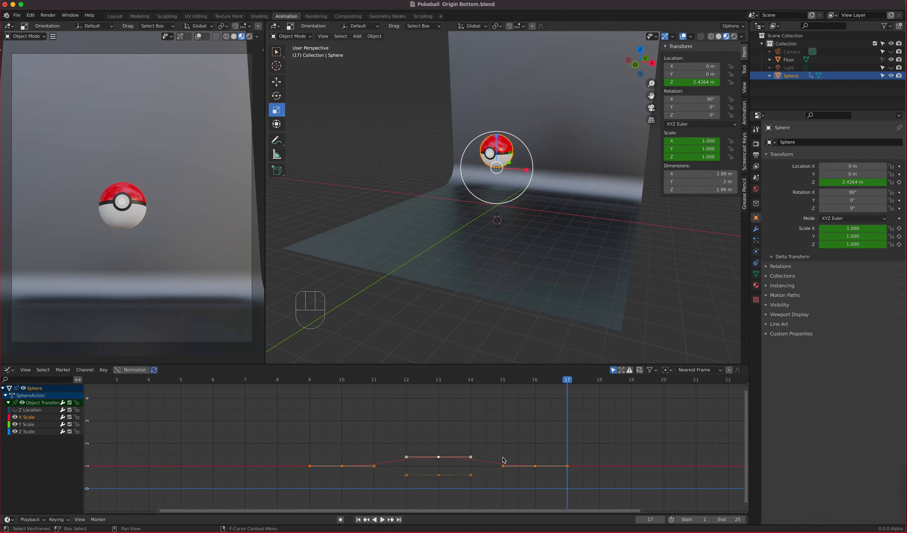
Step: Examine the X Scale curve's keyframes and handles at frames 10 and 13, with a brief playback of the animation
drag(276, 429, 609, 493)
click(361, 465)
click(322, 474)
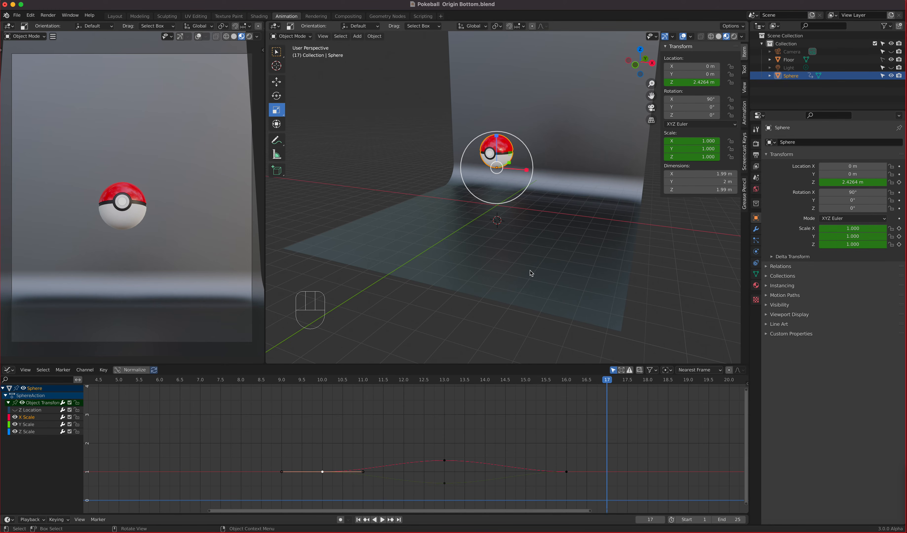
key(space)
key(space)
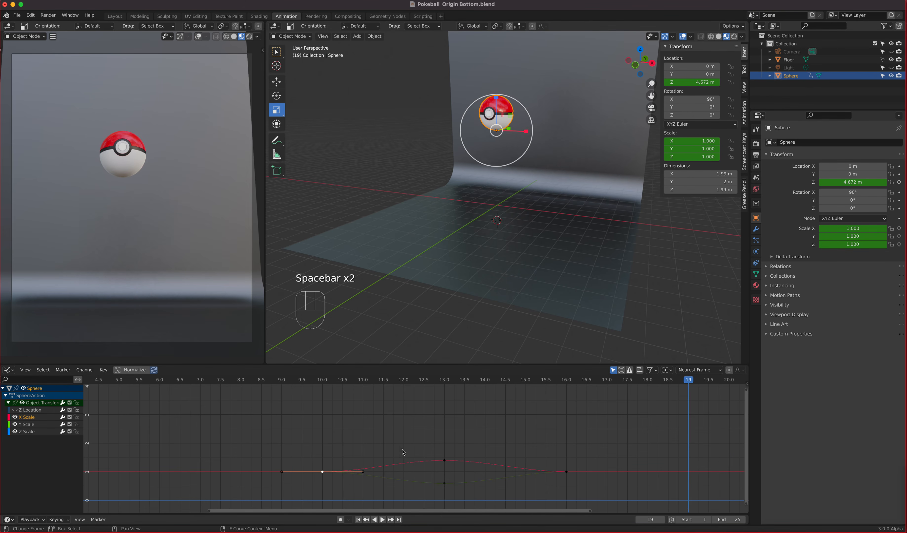
click(444, 461)
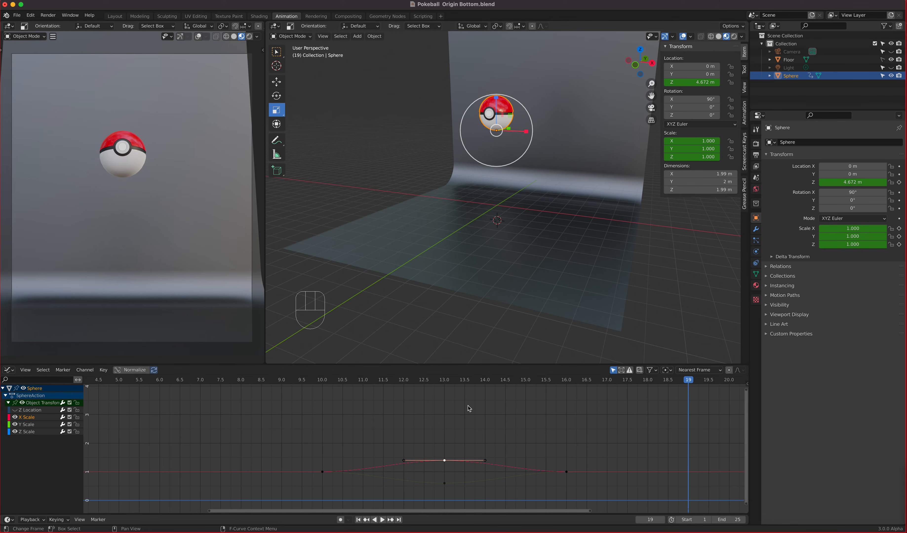
Step: Switch the Graph Editor back to the Dope Sheet, play the animation briefly and scrub the contact phase to frame 16
click(9, 371)
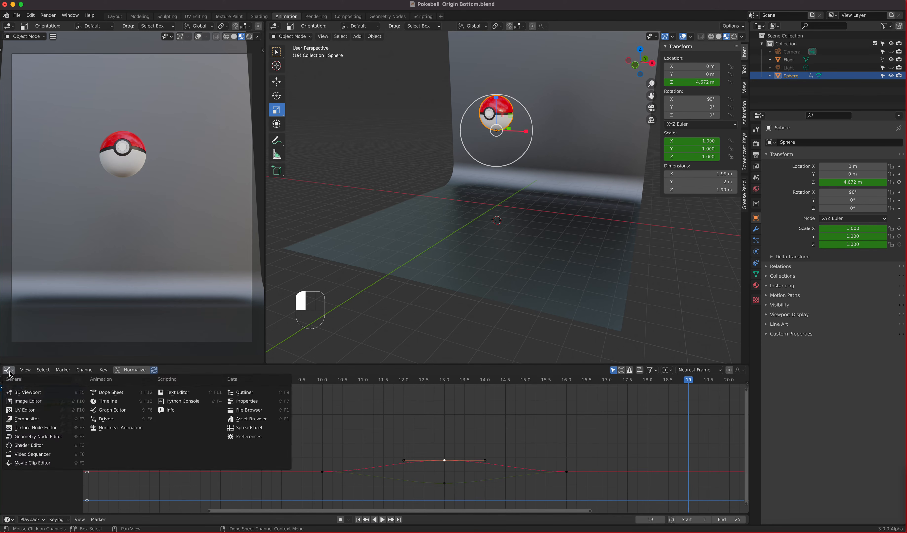
click(142, 393)
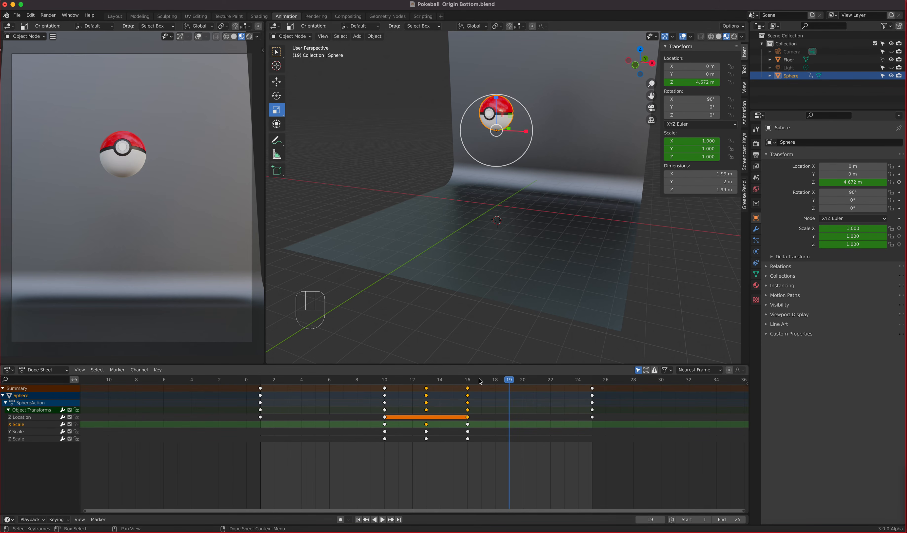
key(space)
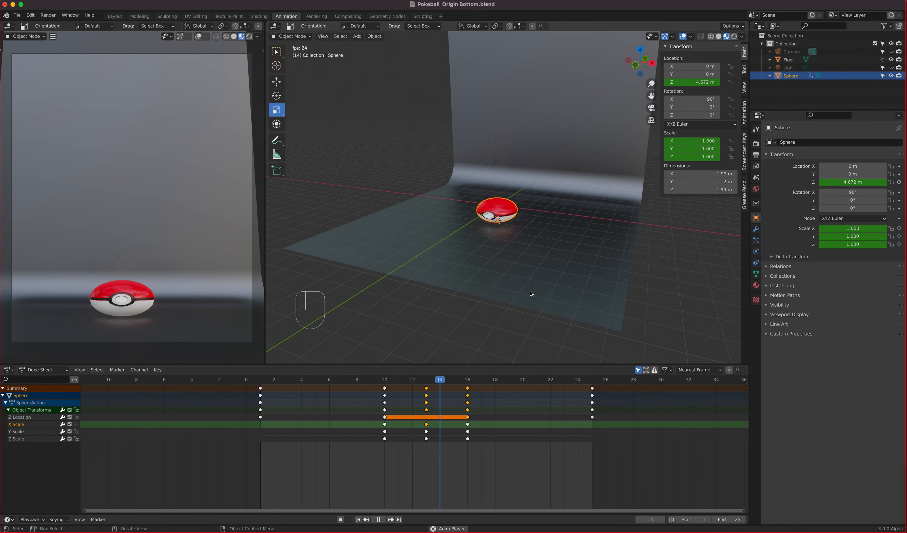
key(space)
drag(354, 383, 467, 400)
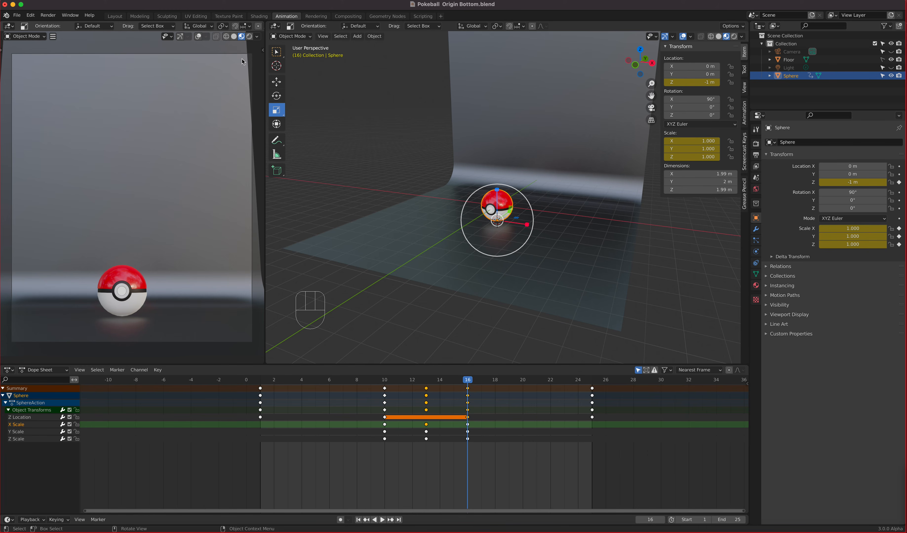
Step: Deselect the ball, scrub the timeline to frame 25 and review the finished bounce with a short playback
click(516, 144)
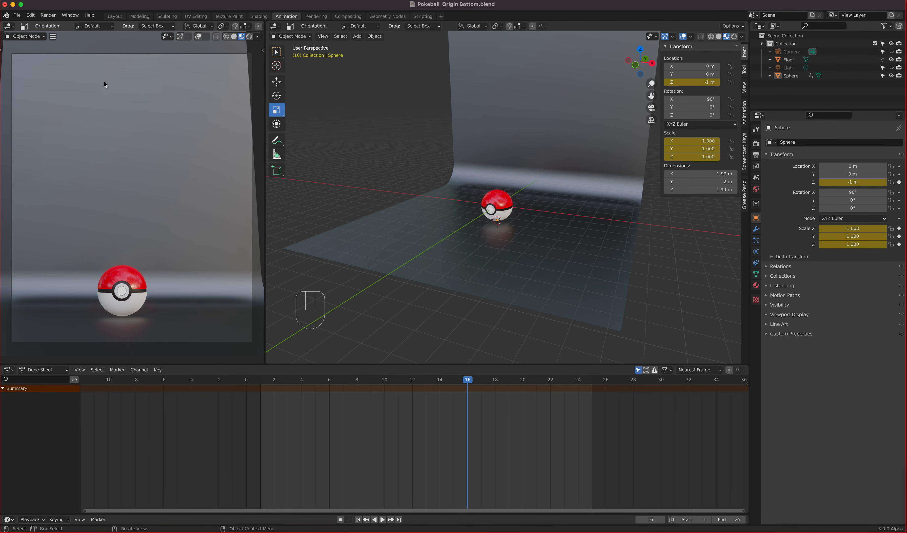
drag(466, 383, 590, 381)
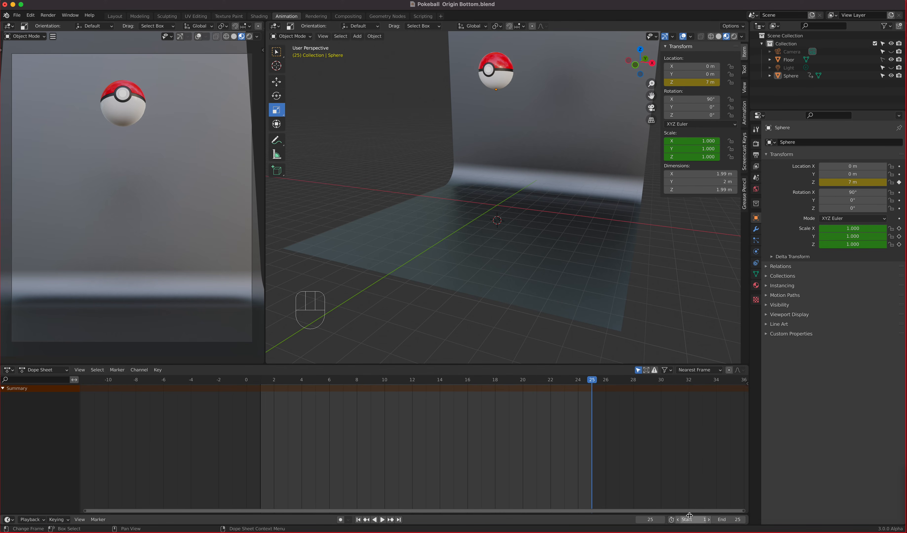
key(space)
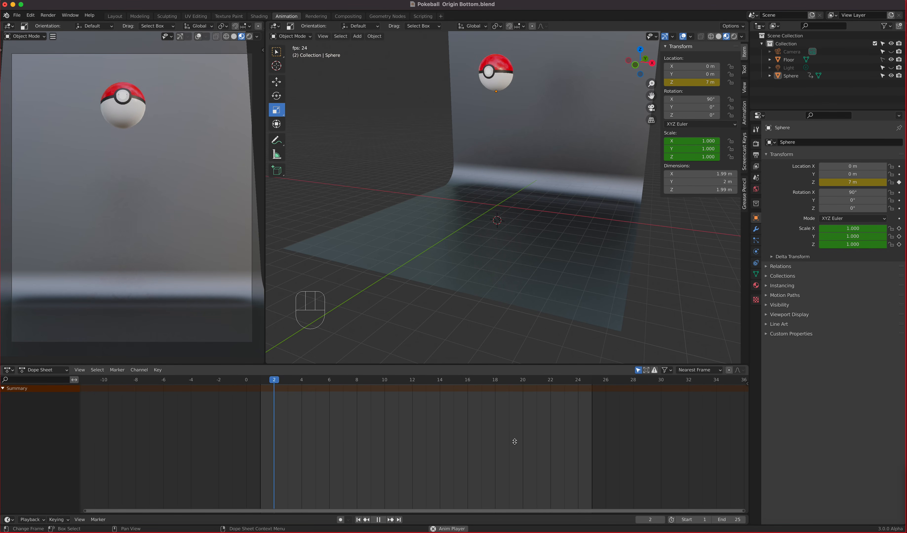
key(space)
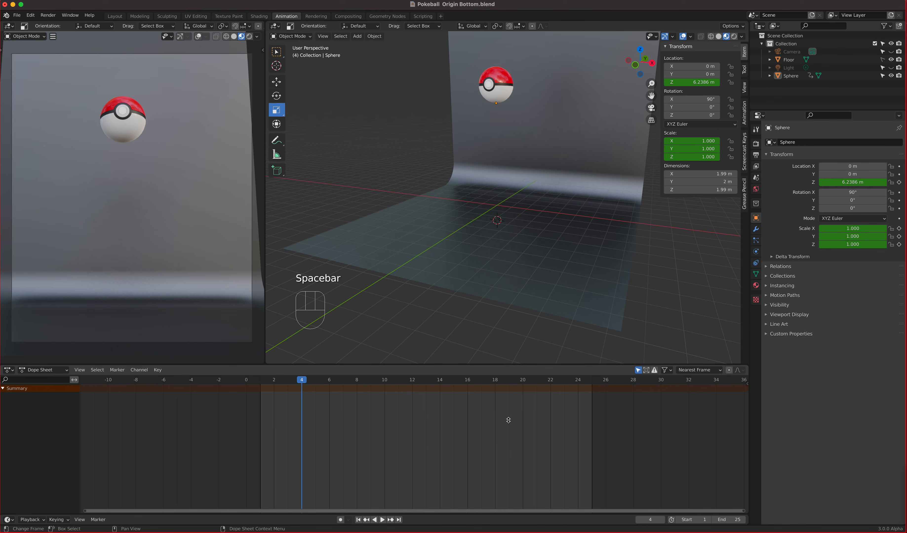